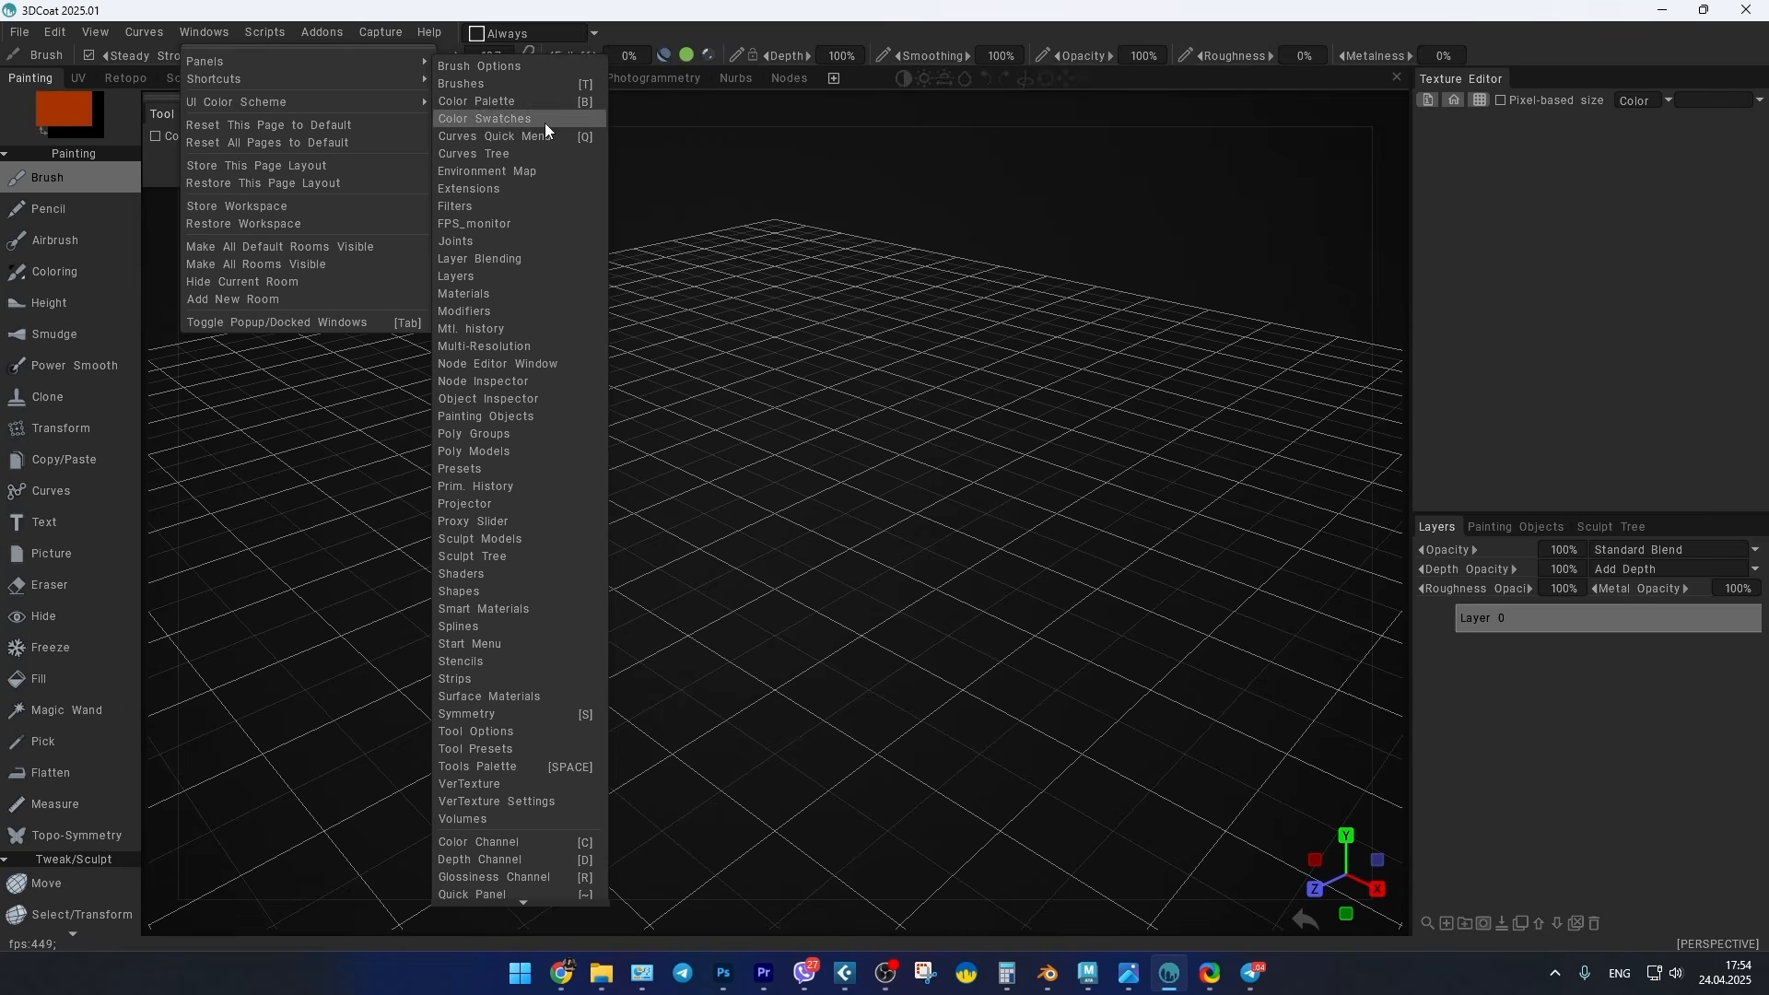
Step: Show the Node Editor Window, dock it beneath the viewport and make it taller
left_click(556, 367)
left_click_drag(410, 329, 221, 903)
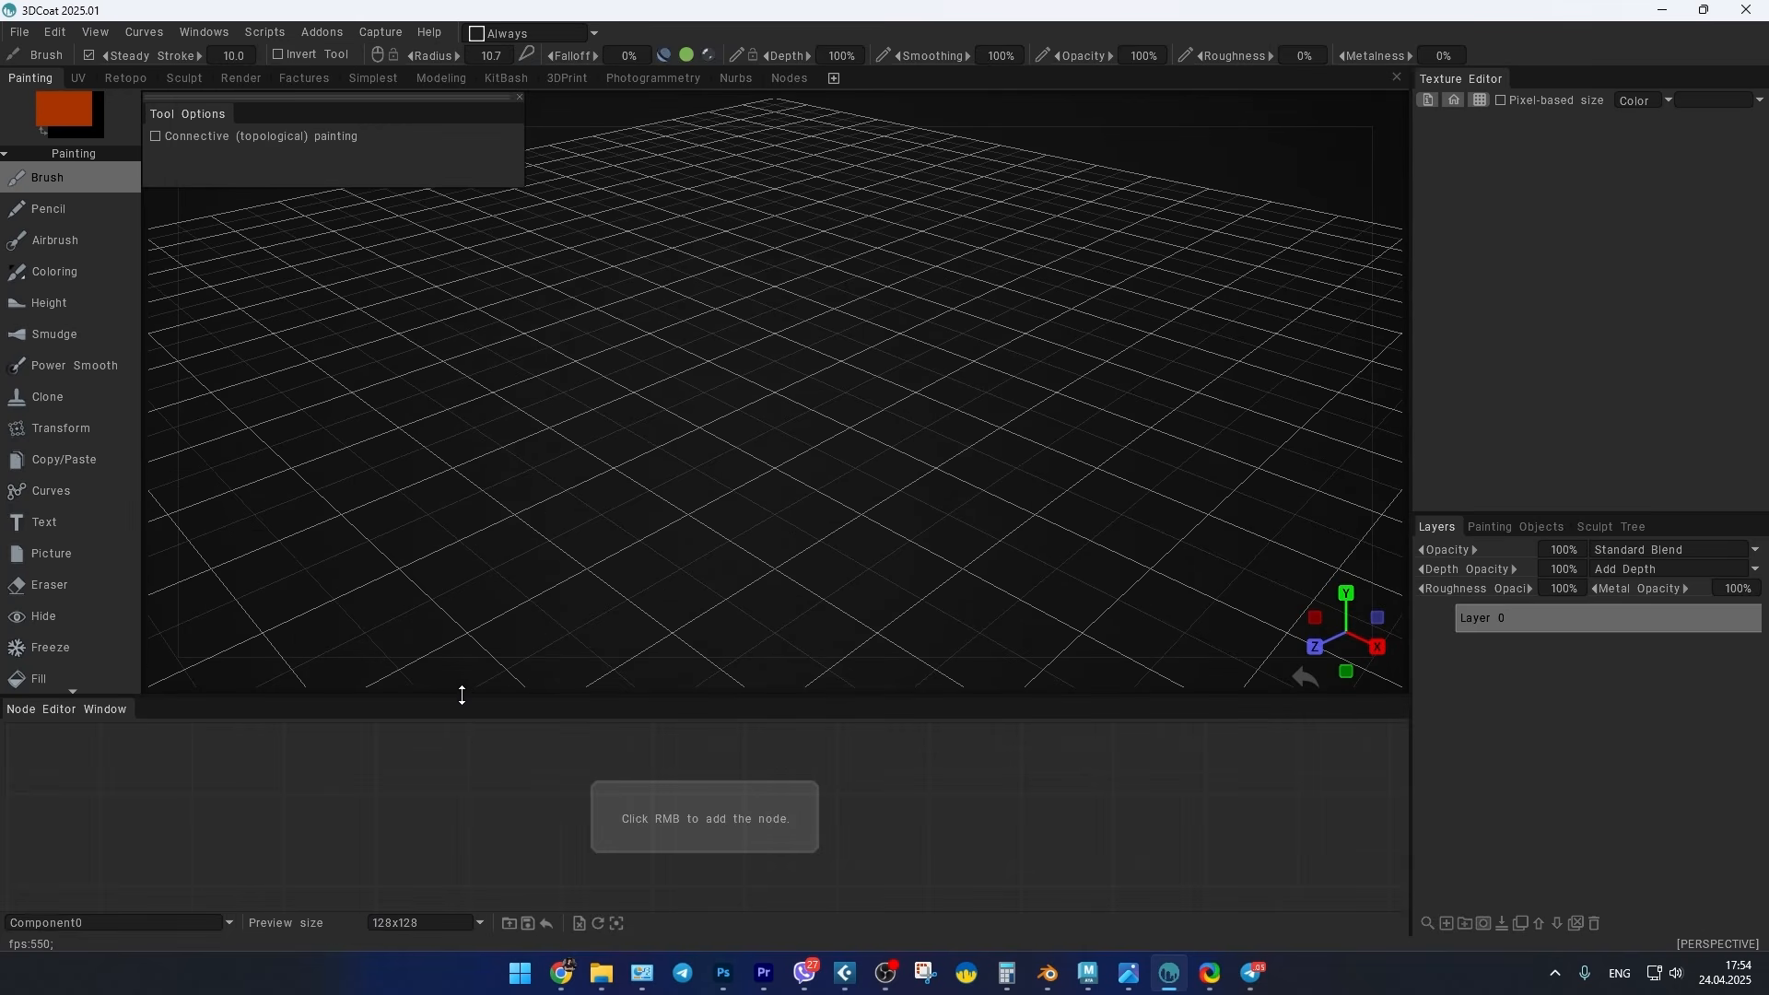
left_click_drag(462, 695, 463, 629)
Step: Show the Node Inspector, dock it beside the Node Editor Window and enlarge the docked area
left_click(219, 31)
mouse_move(230, 59)
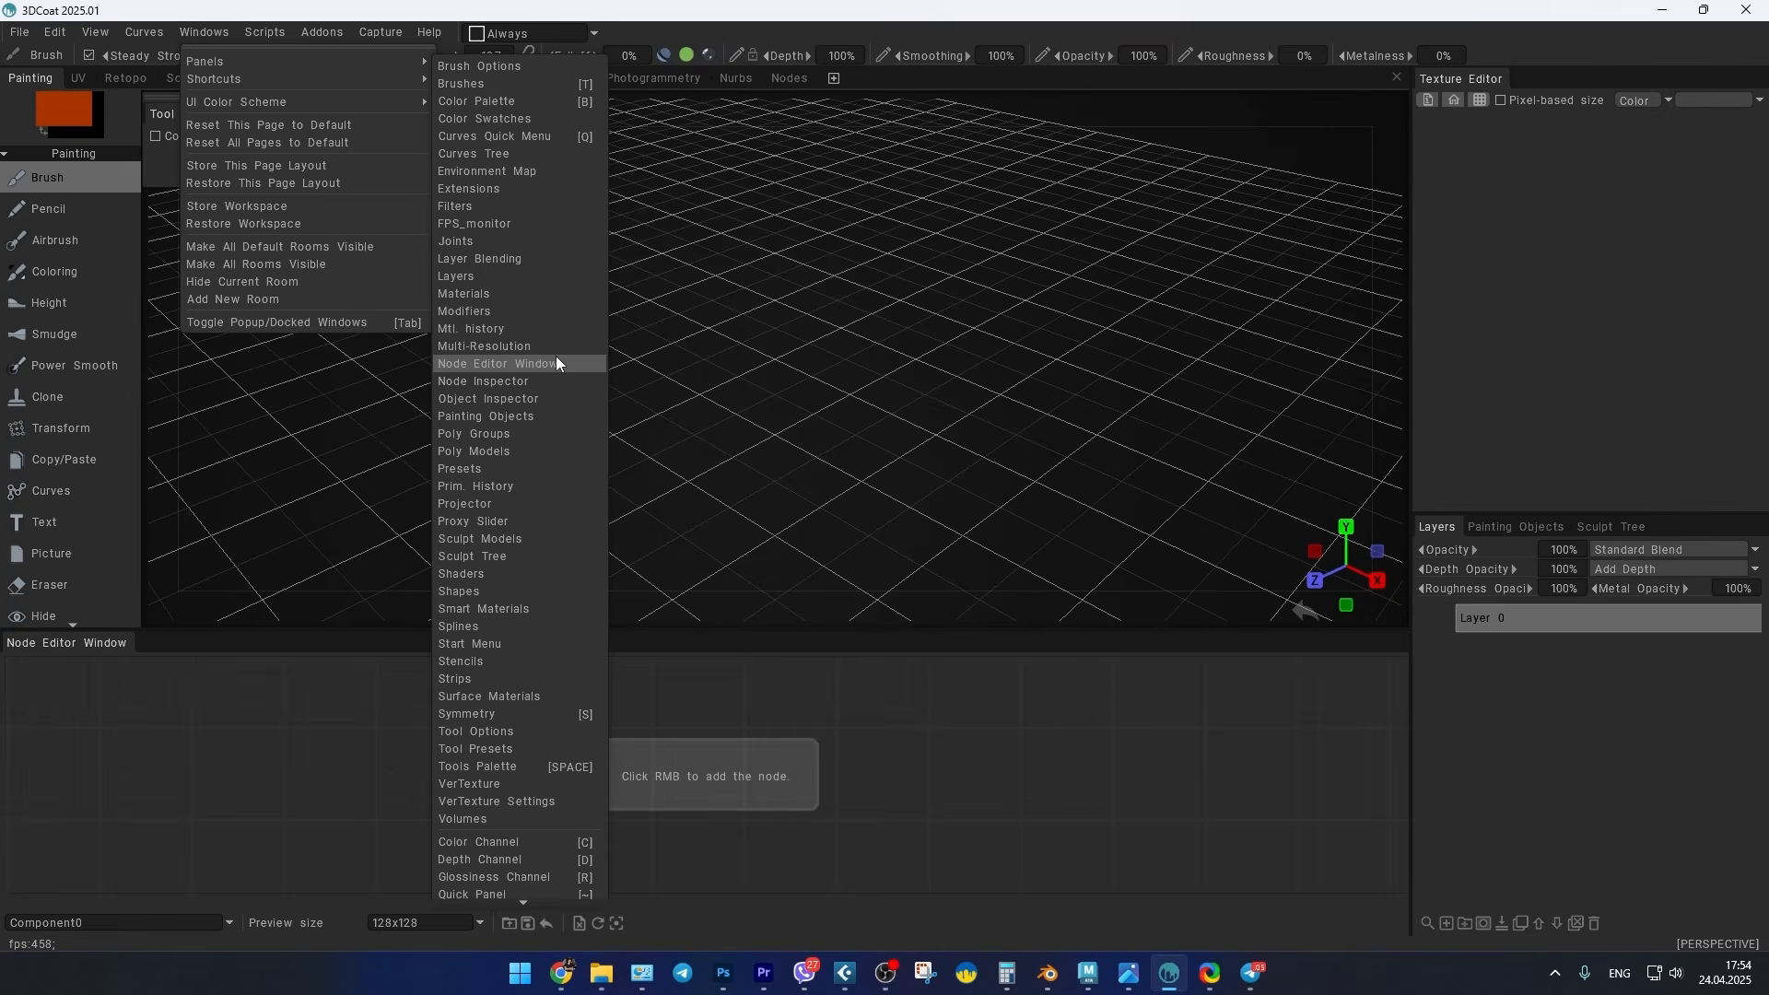
left_click(549, 380)
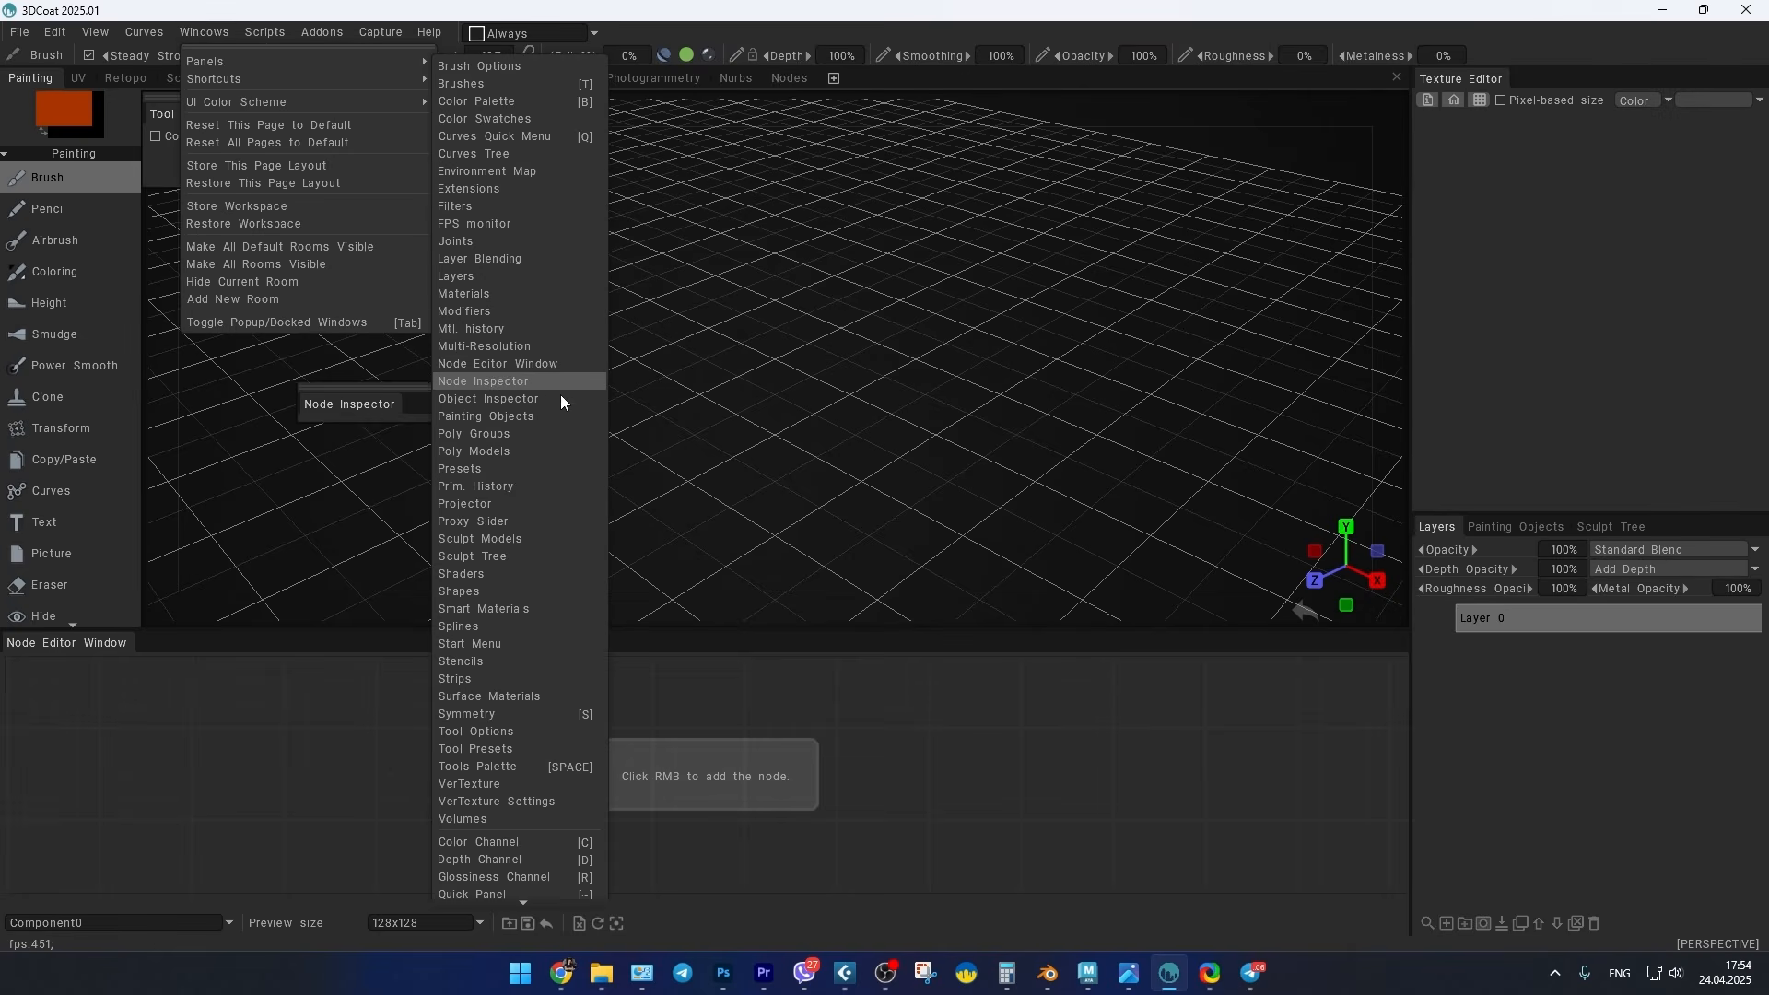
left_click_drag(398, 389, 1126, 743)
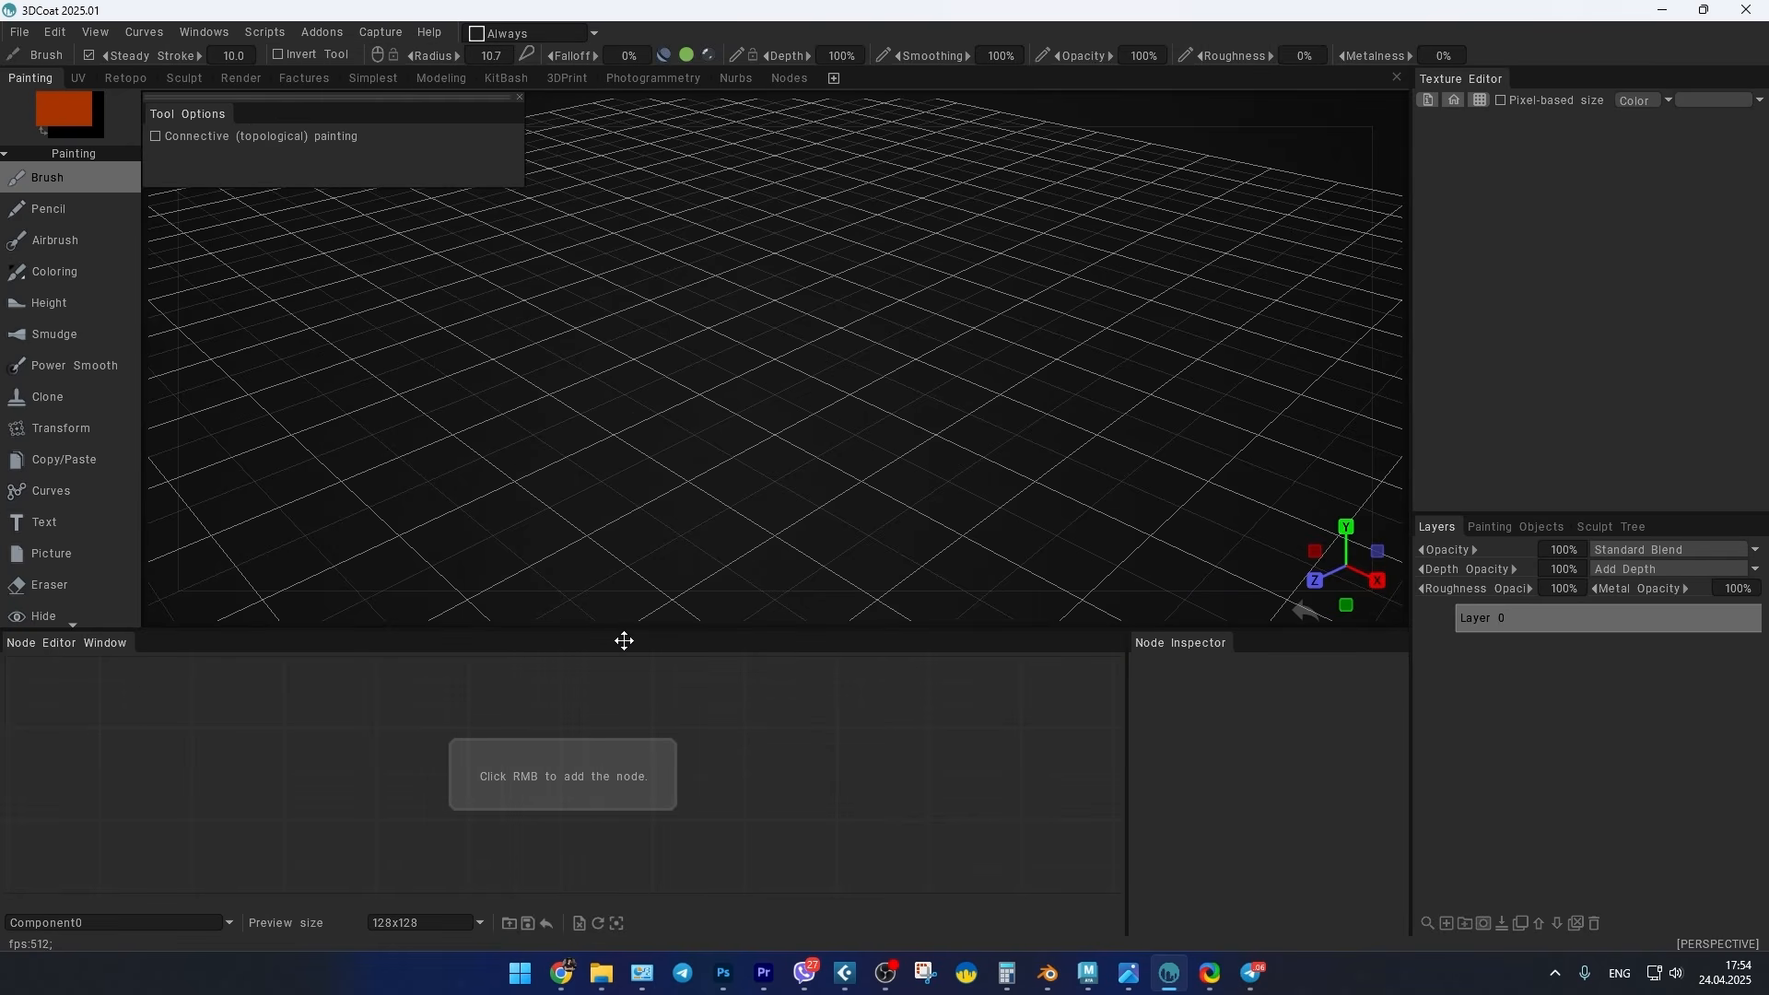
left_click_drag(628, 632, 622, 606)
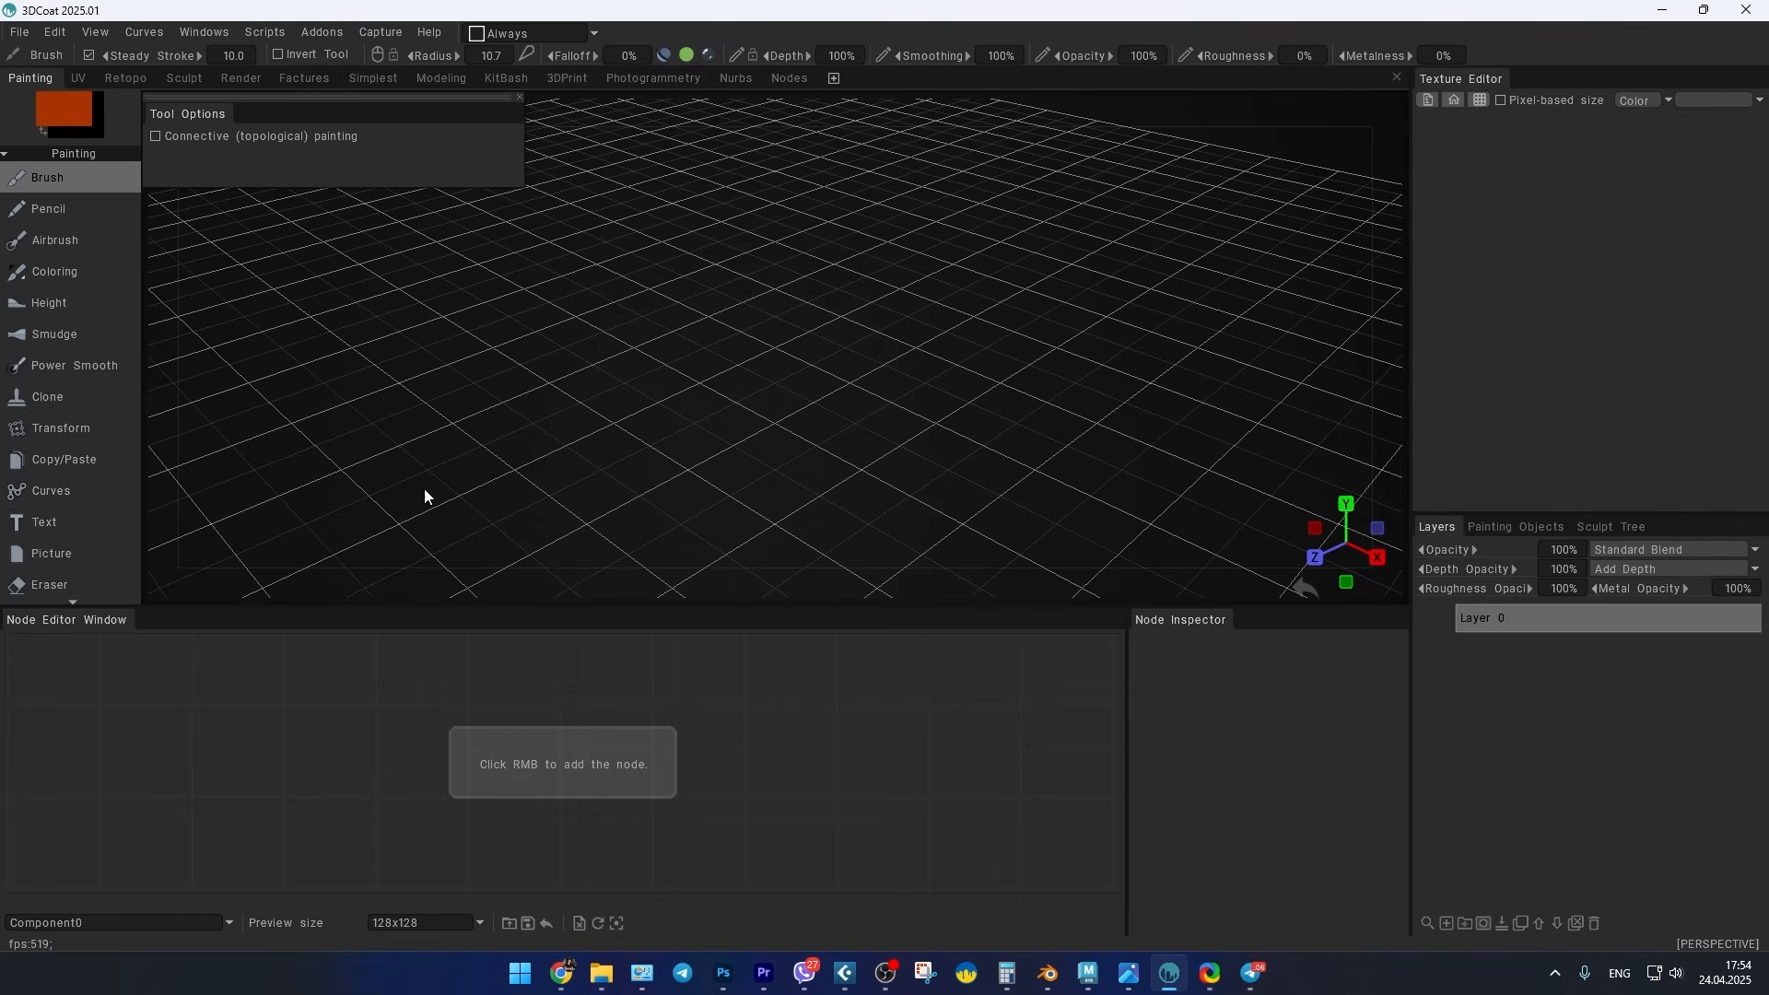
Step: Create a new Voxel Sculpting scene from the human bust preset
left_click(17, 34)
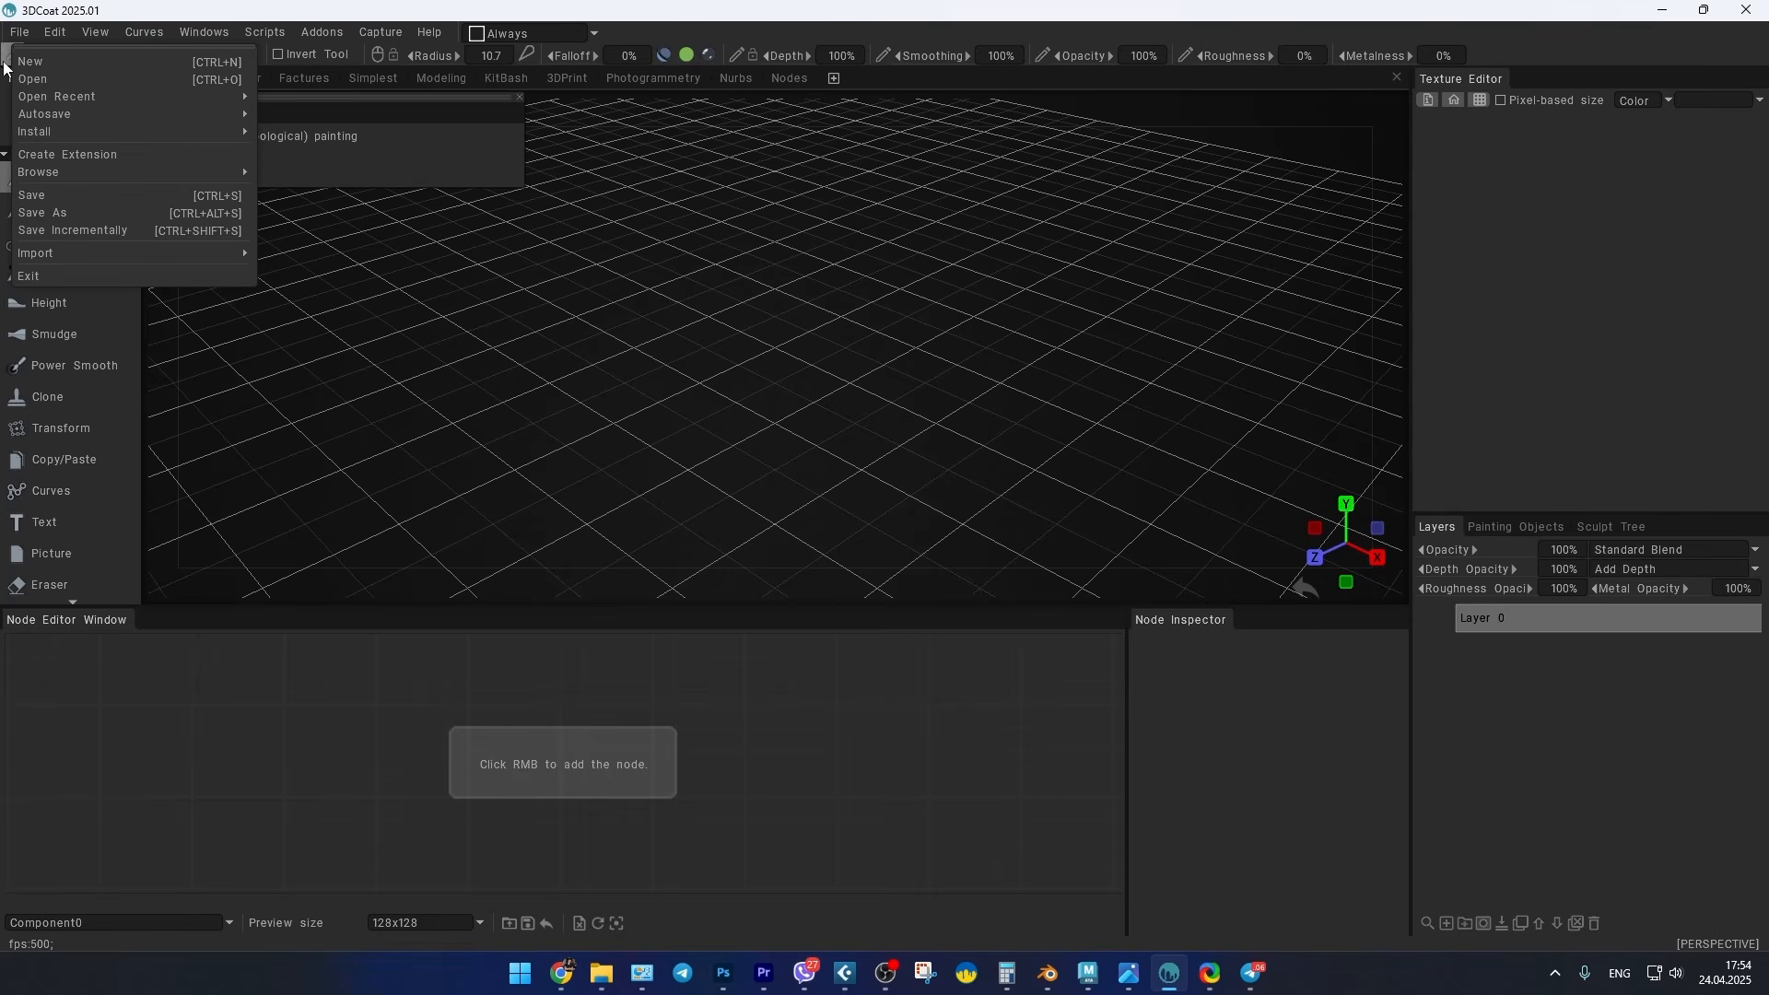
mouse_move(108, 42)
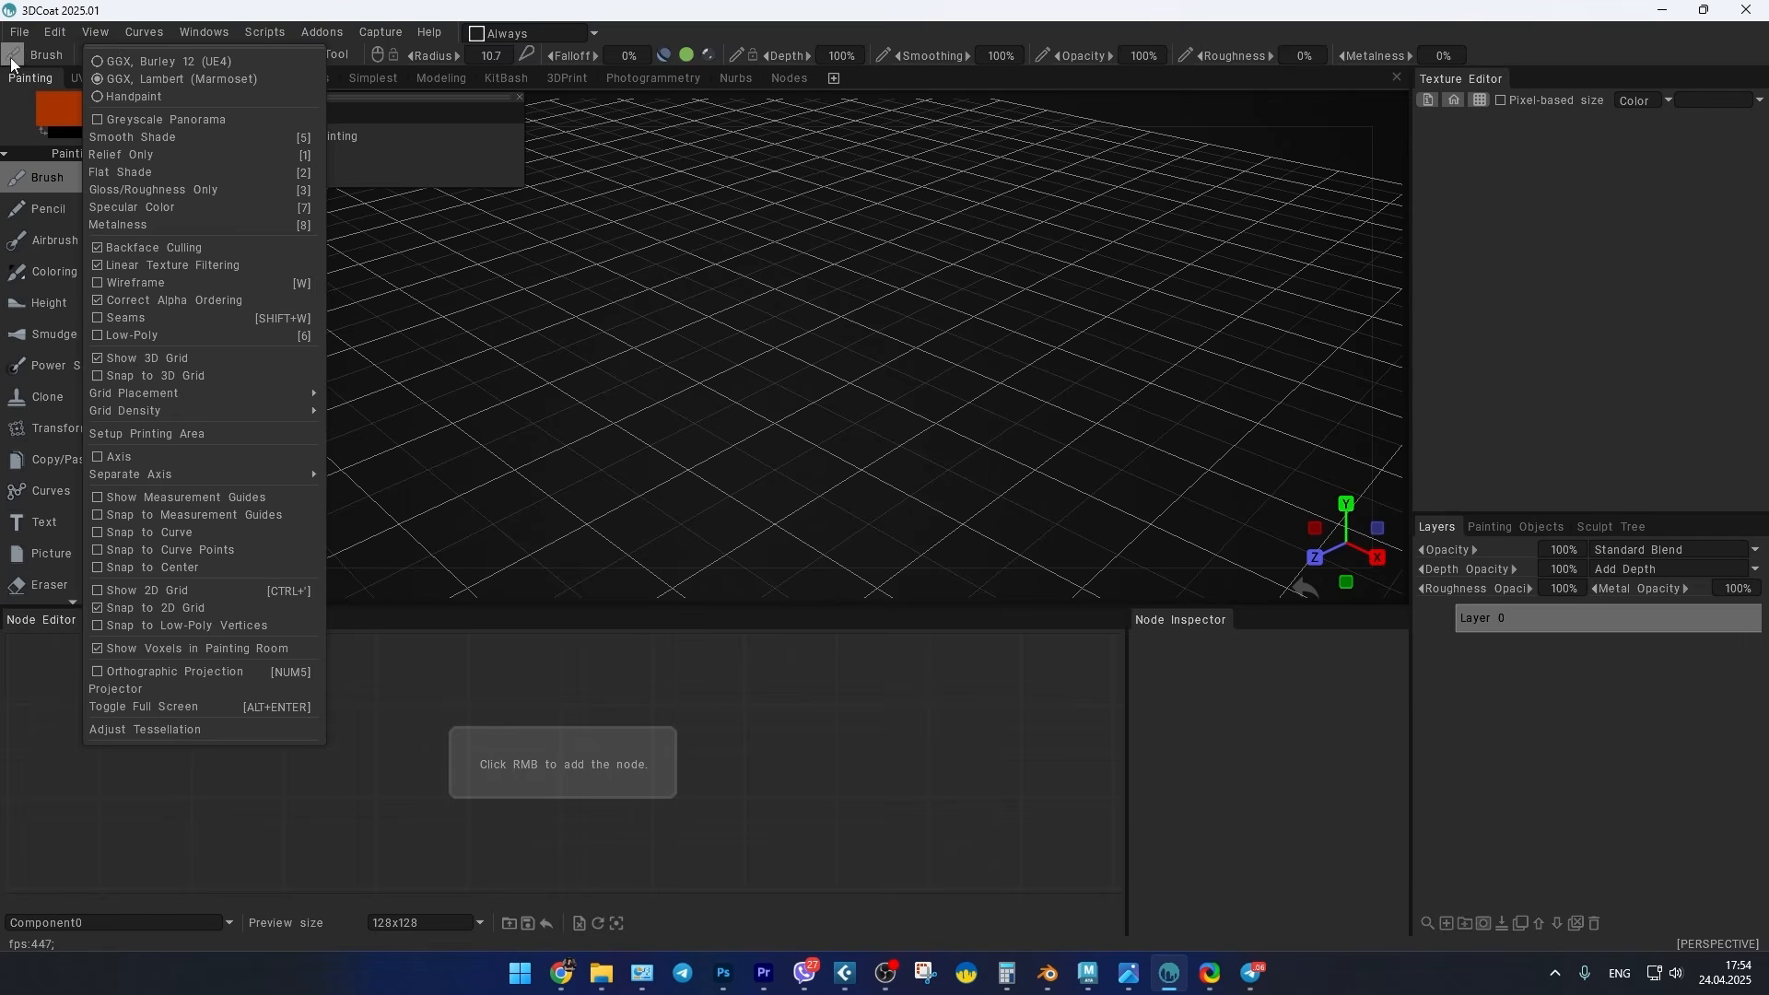
mouse_move(19, 35)
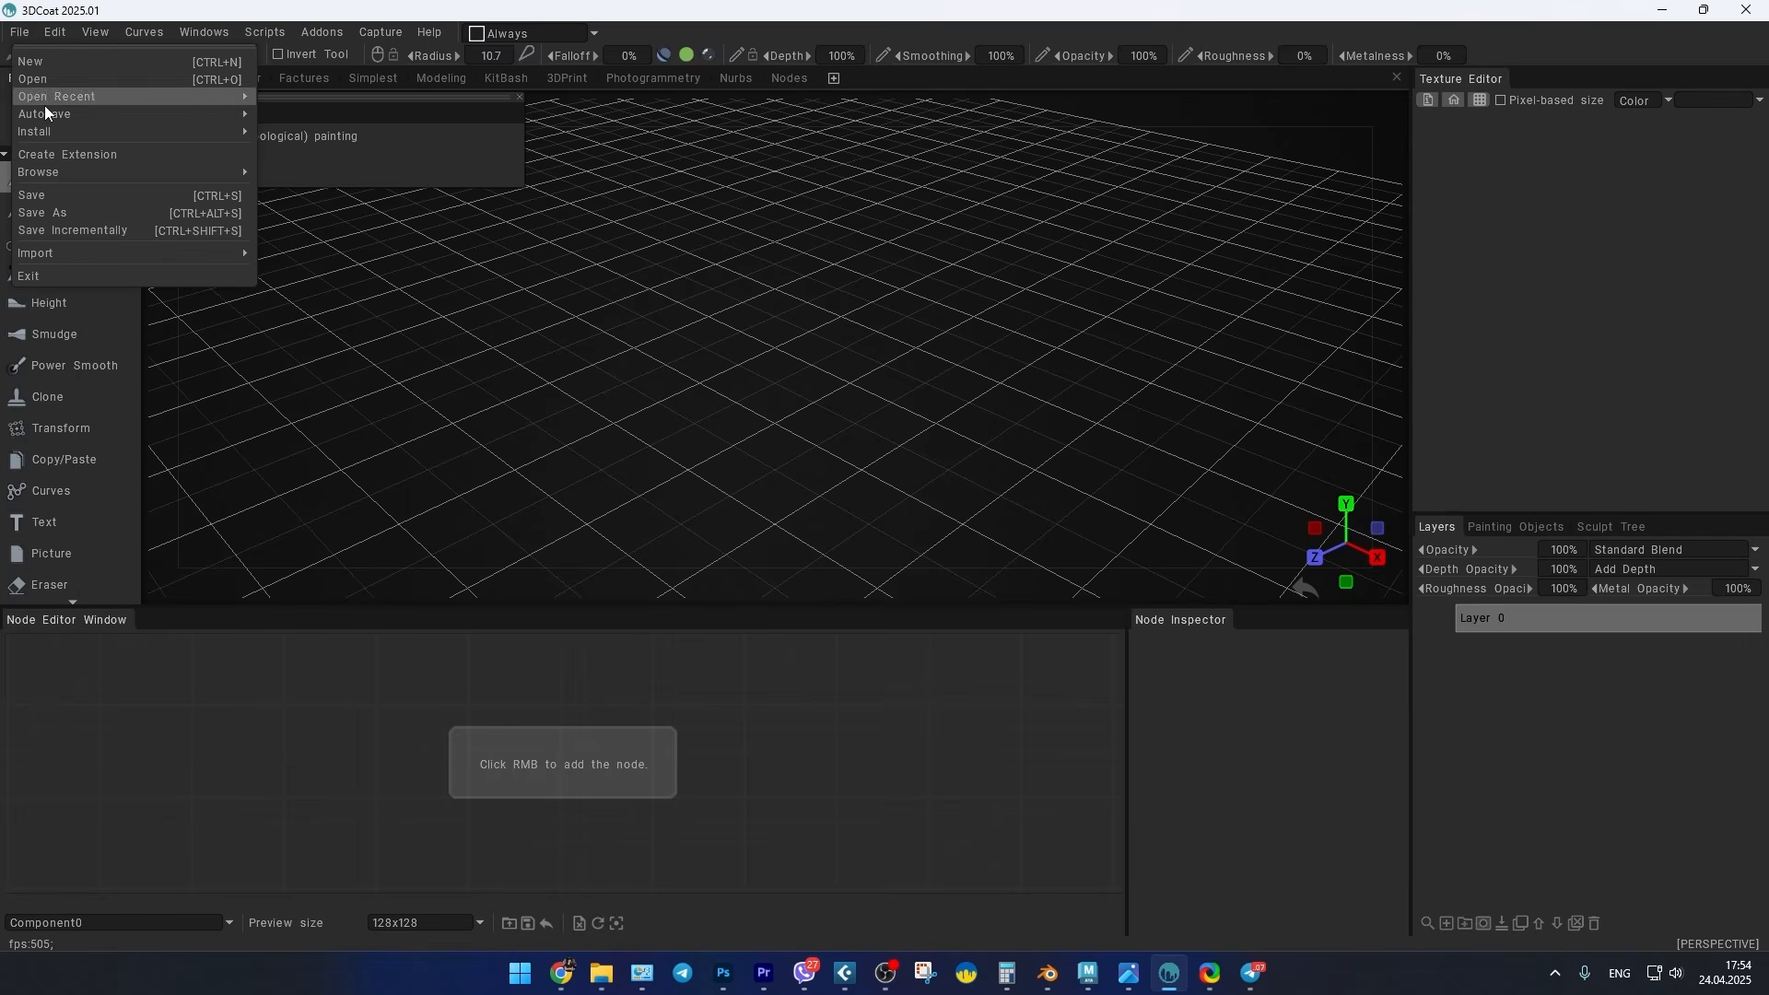
left_click(67, 65)
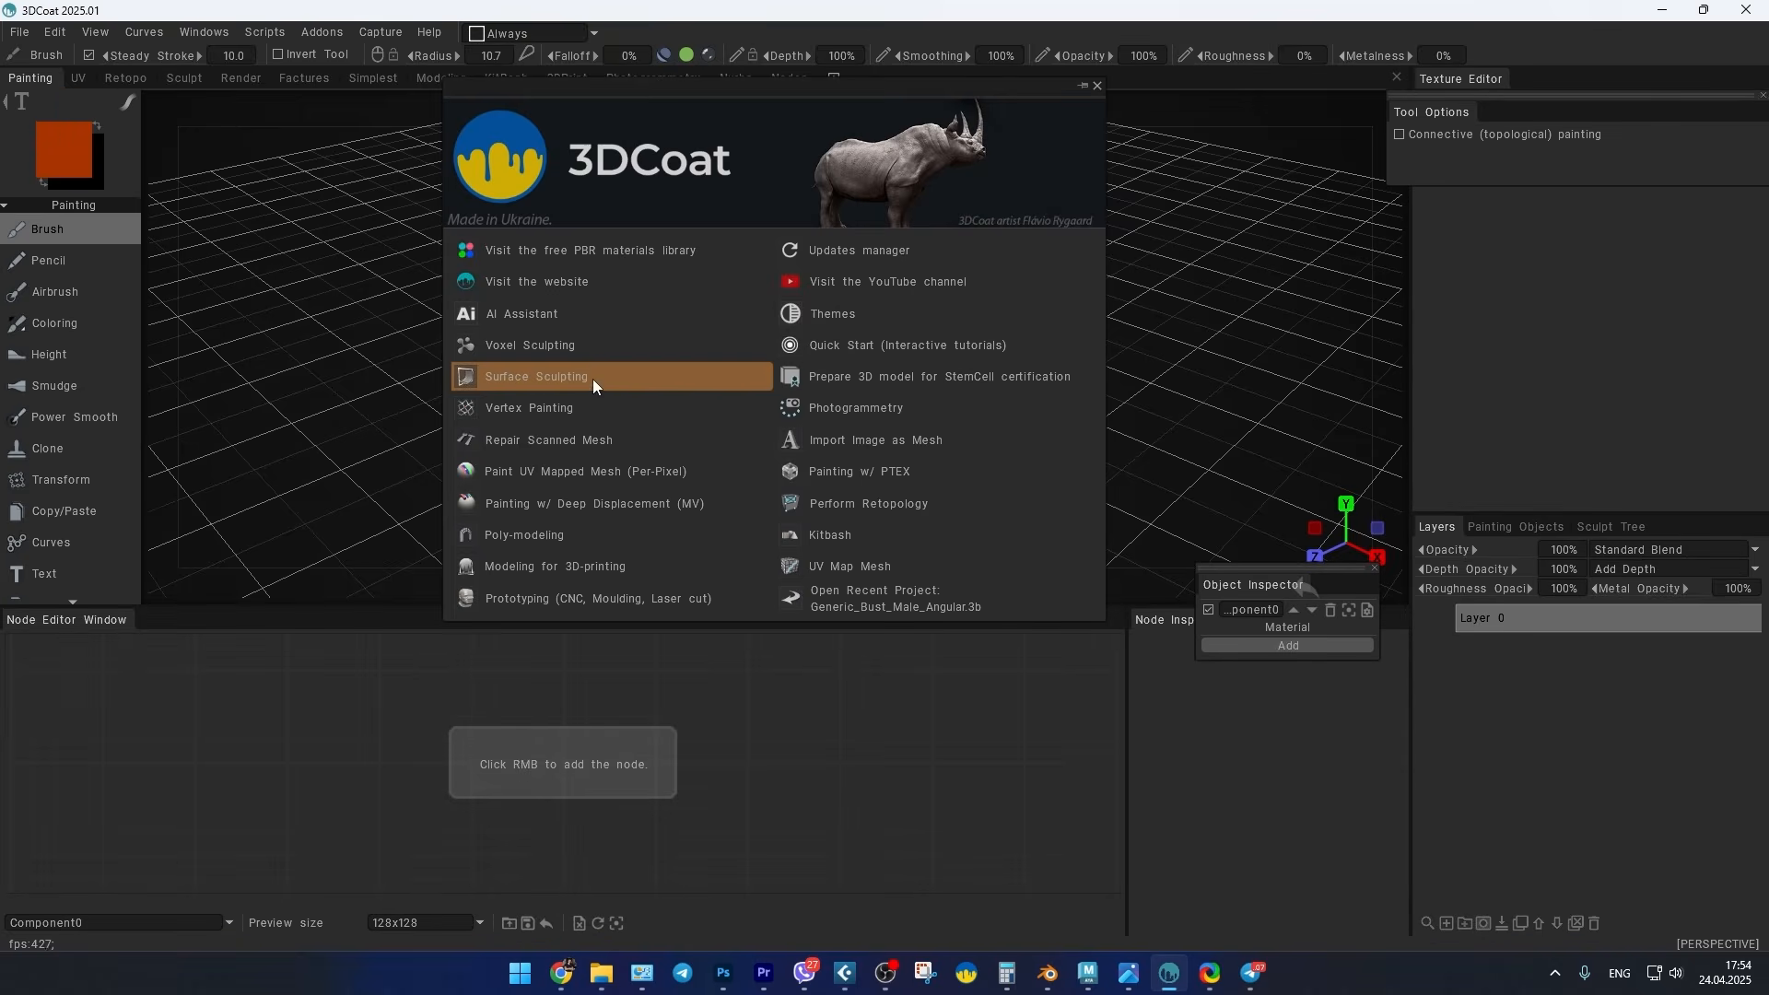
left_click(575, 346)
left_click(1028, 488)
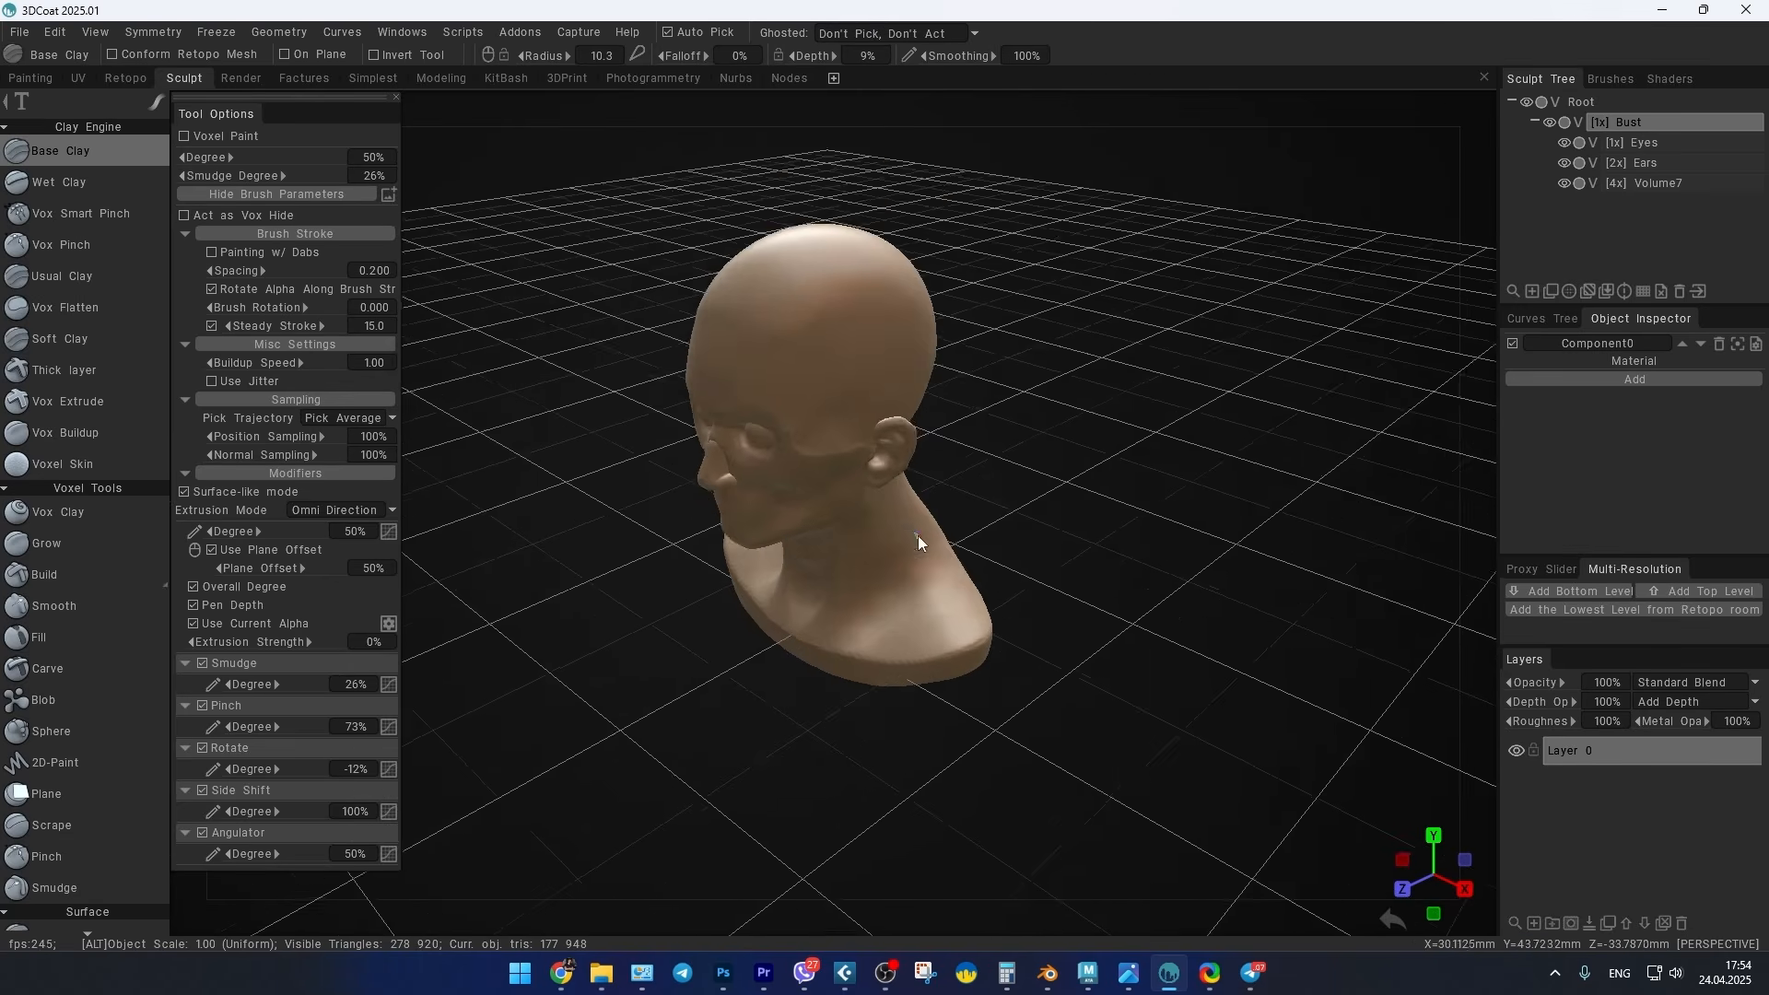
Step: Switch to the Painting room, dock the Object Inspector with the Node Inspector and enlarge the node area
left_click(37, 79)
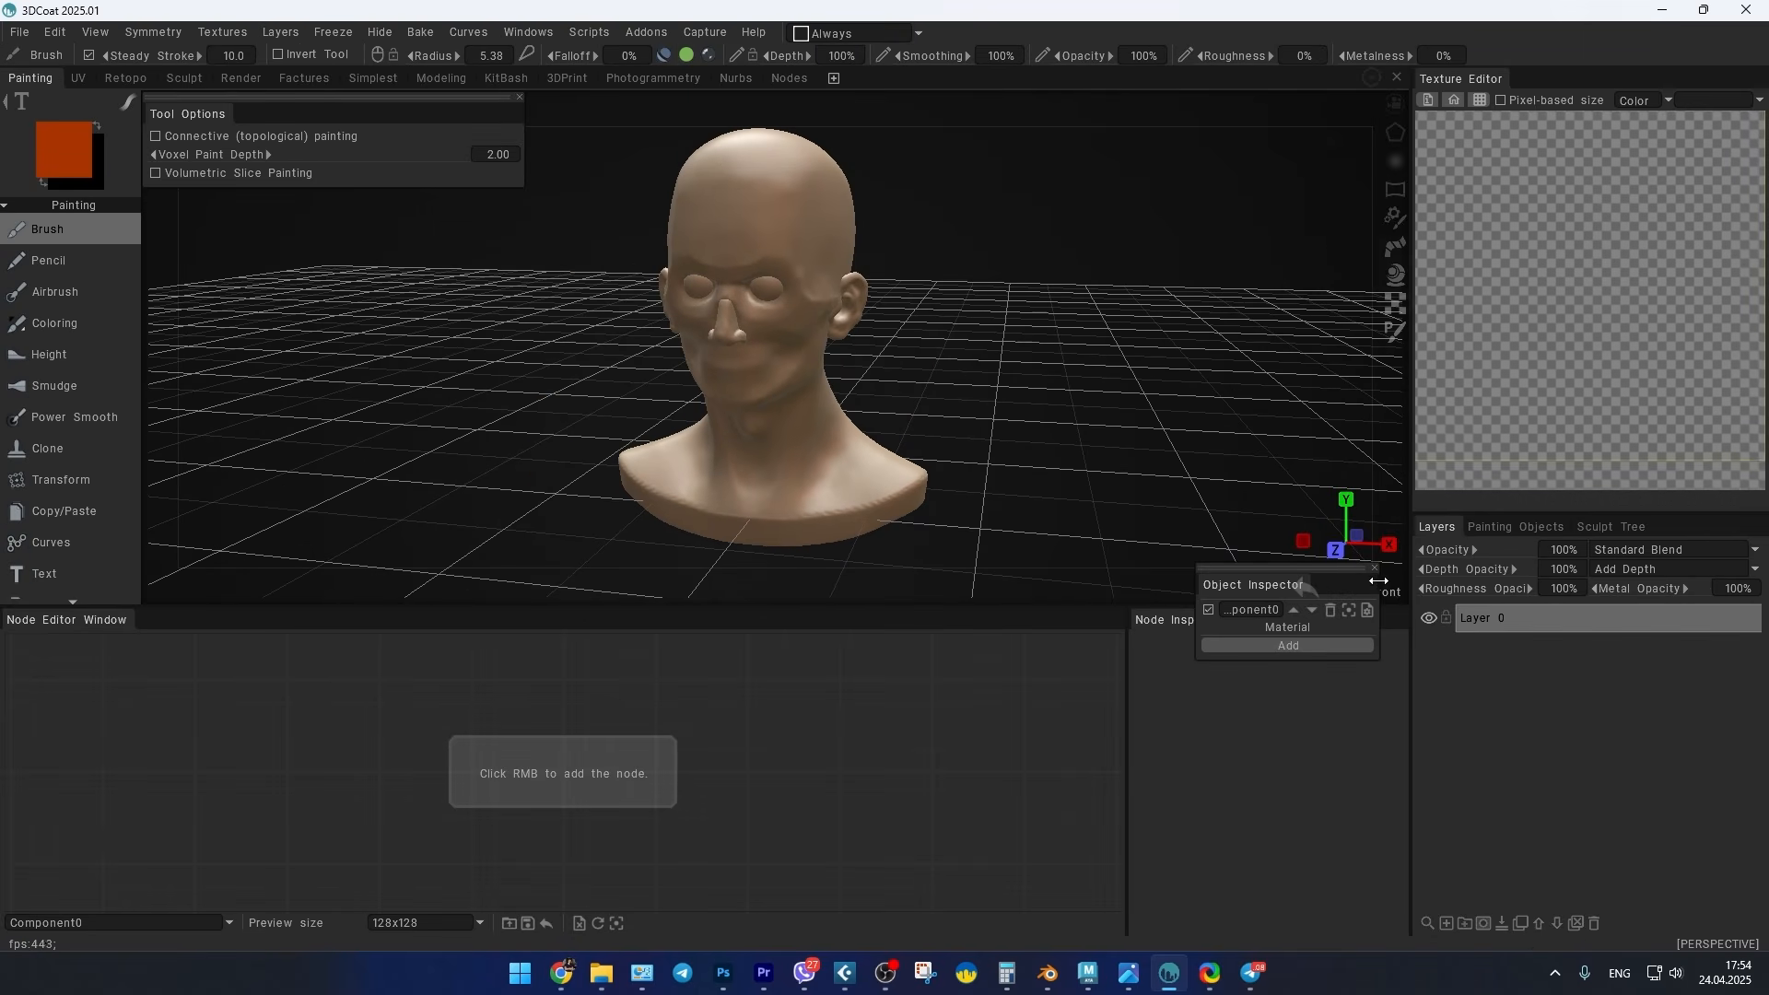
left_click_drag(1289, 566, 1256, 632)
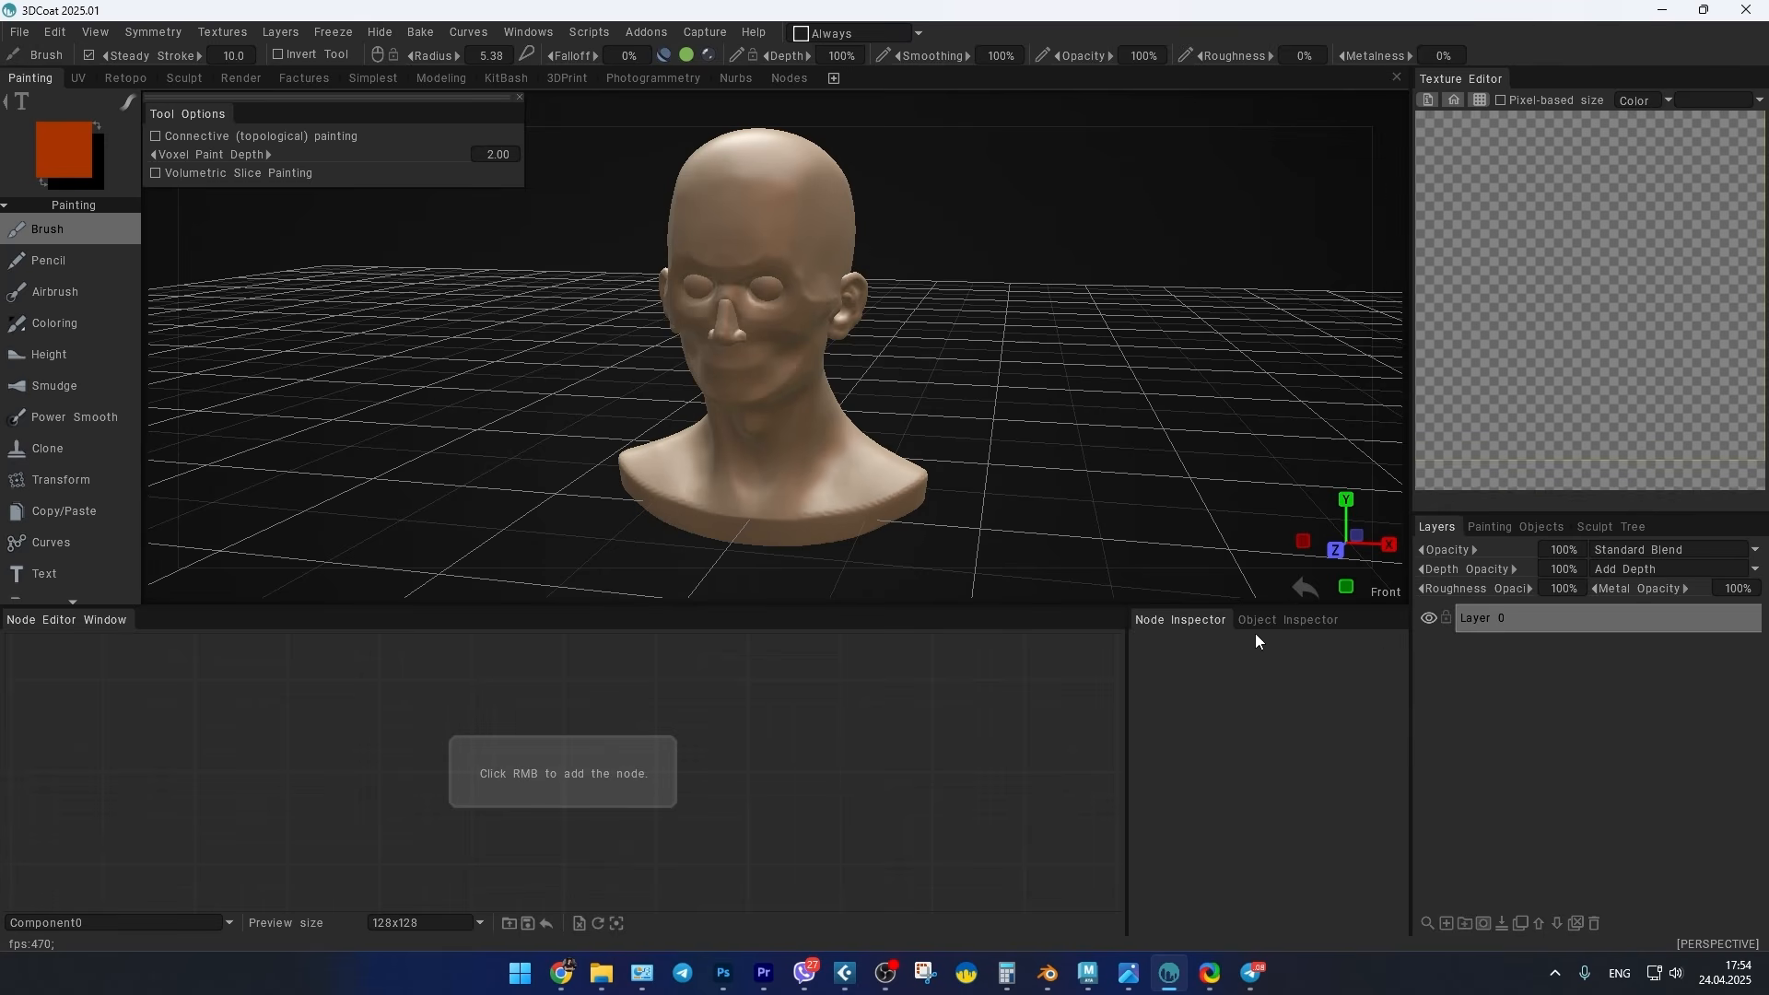
right_click_drag(786, 408, 803, 411, "alt")
left_click_drag(768, 417, 839, 425, "alt")
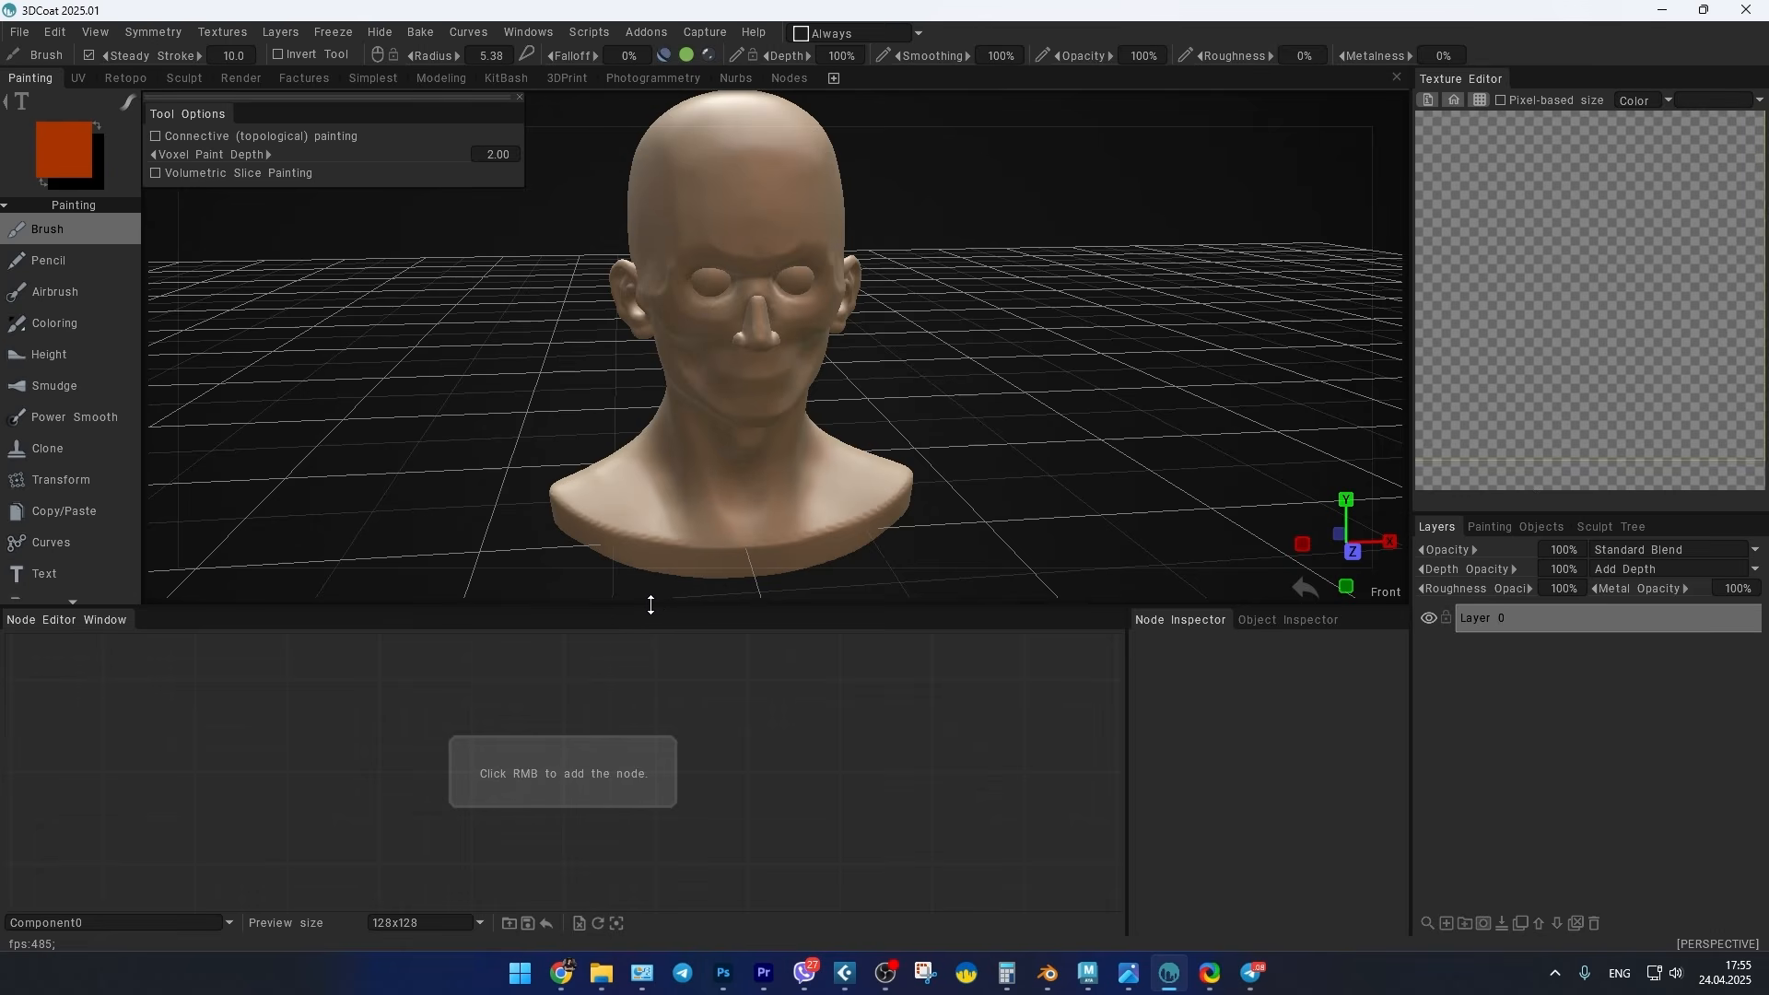
left_click_drag(650, 605, 654, 586)
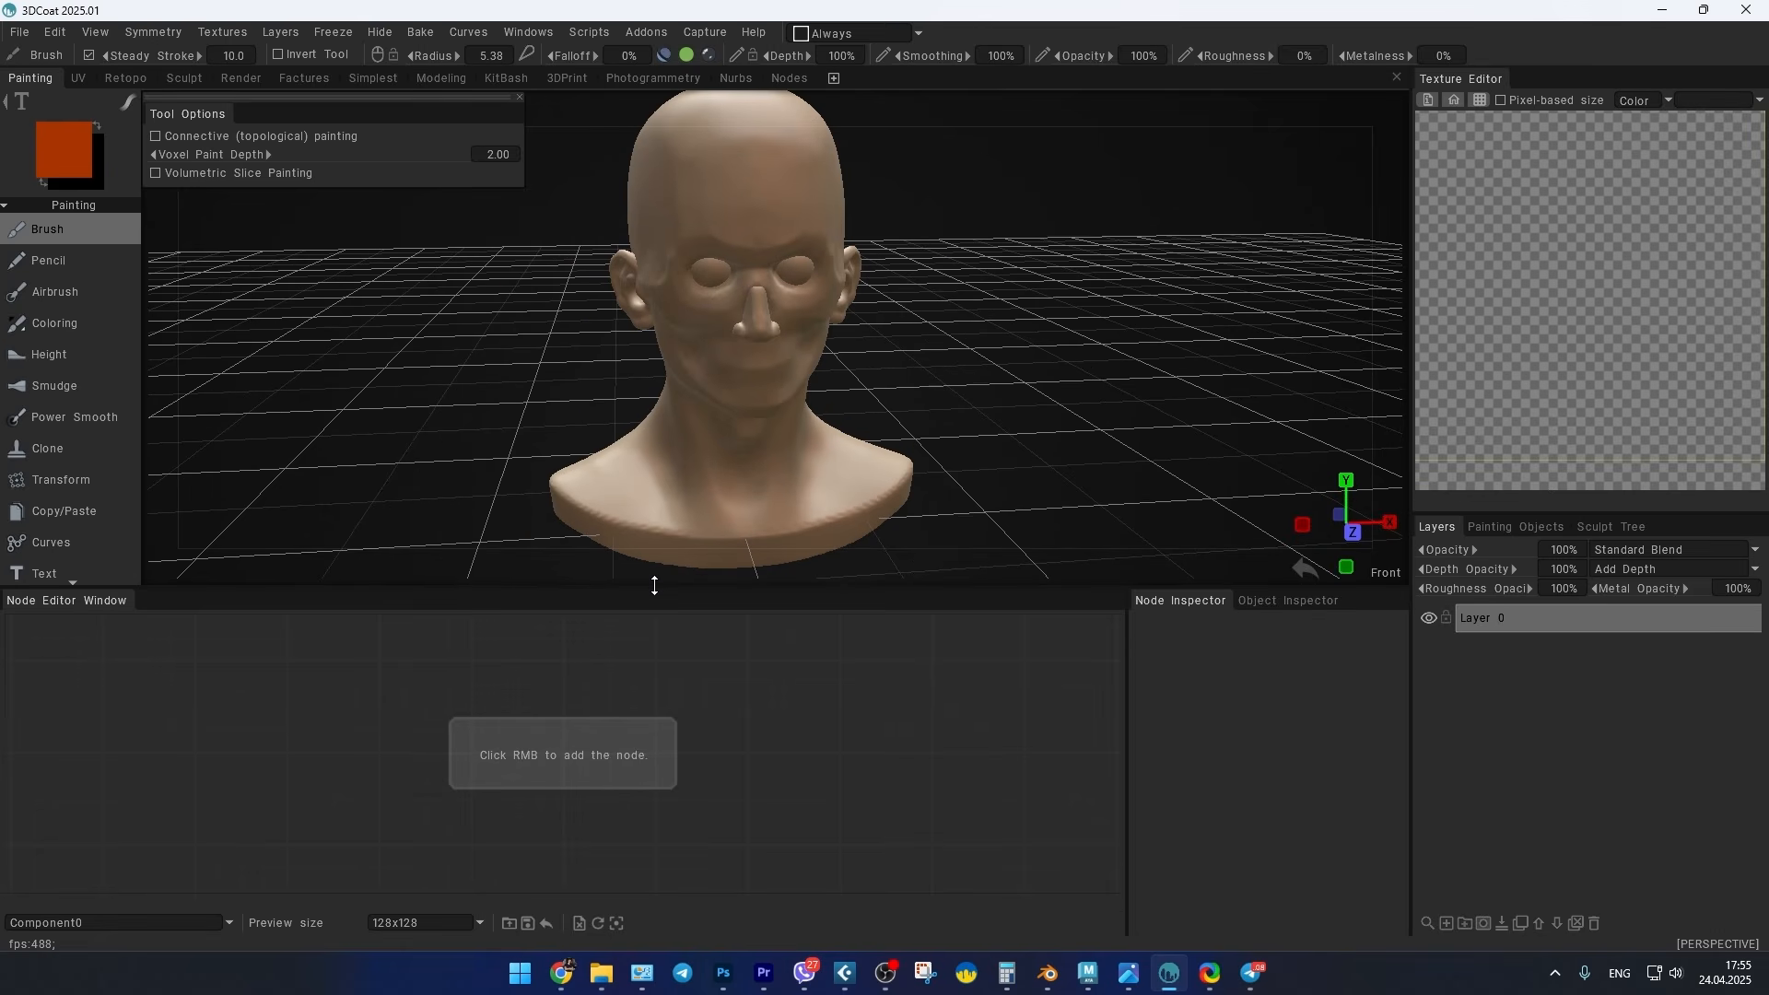
Step: Add an outAlbedoColor output node and place it near the centre of the node graph
right_click(459, 705)
mouse_move(458, 615)
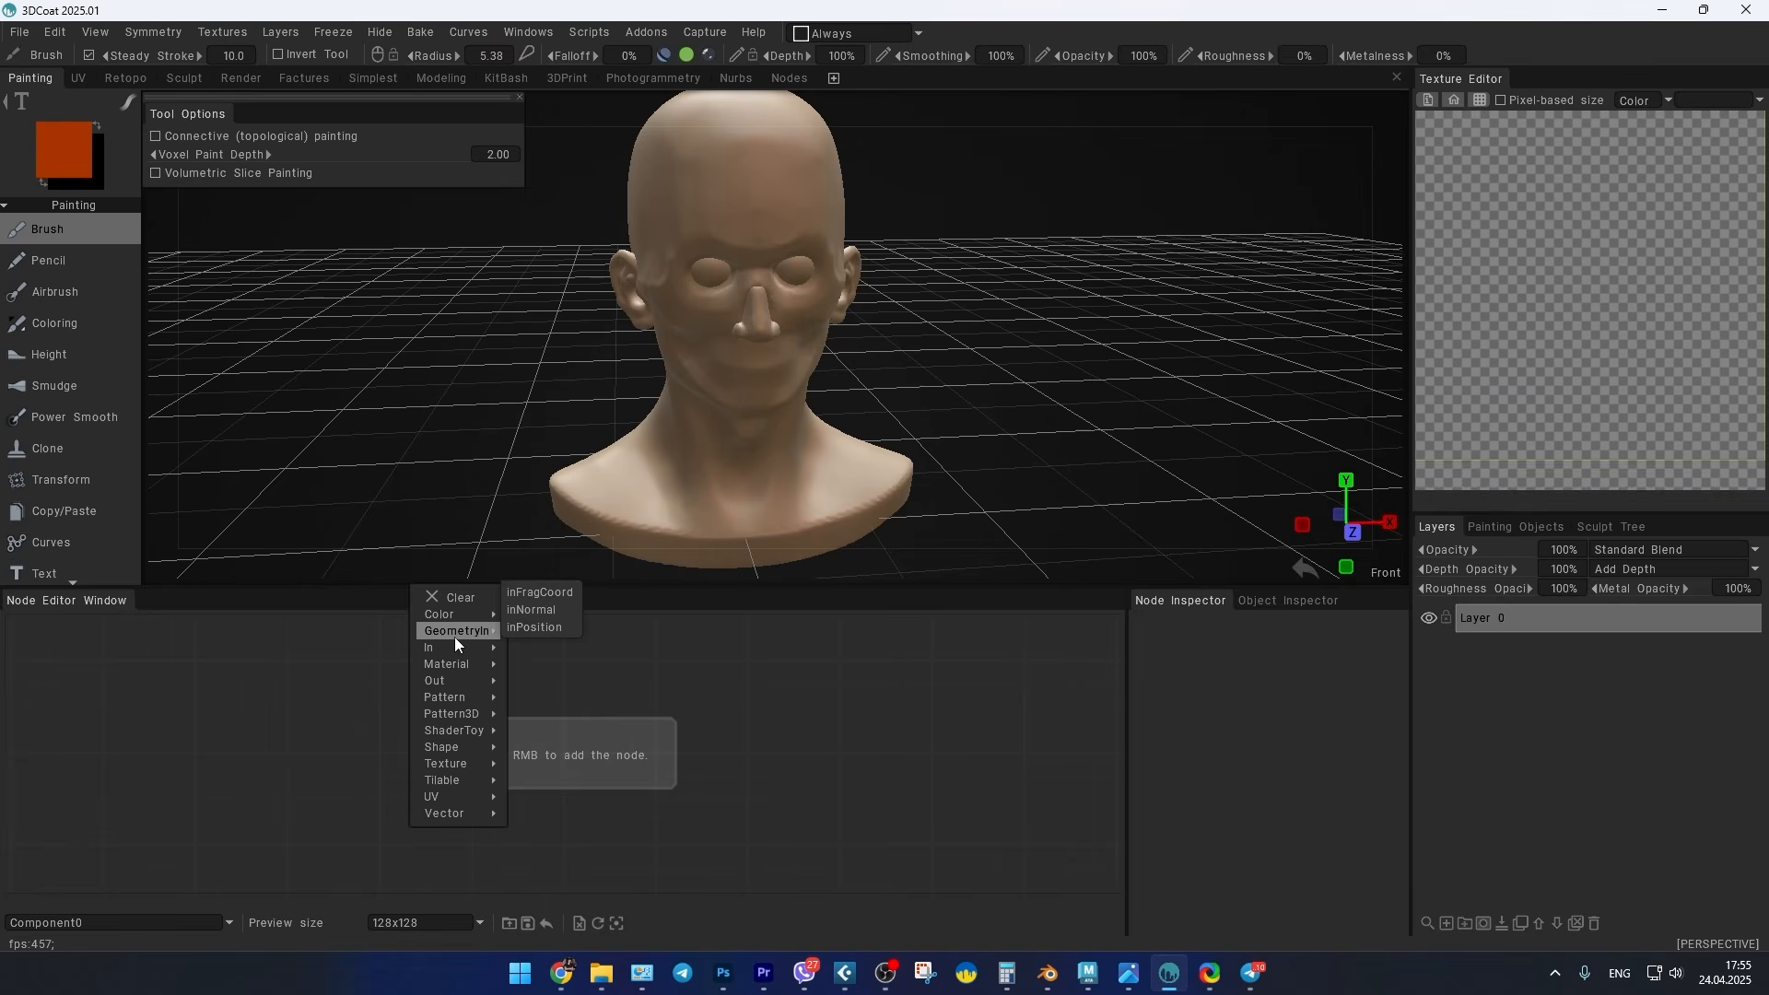
mouse_move(455, 656)
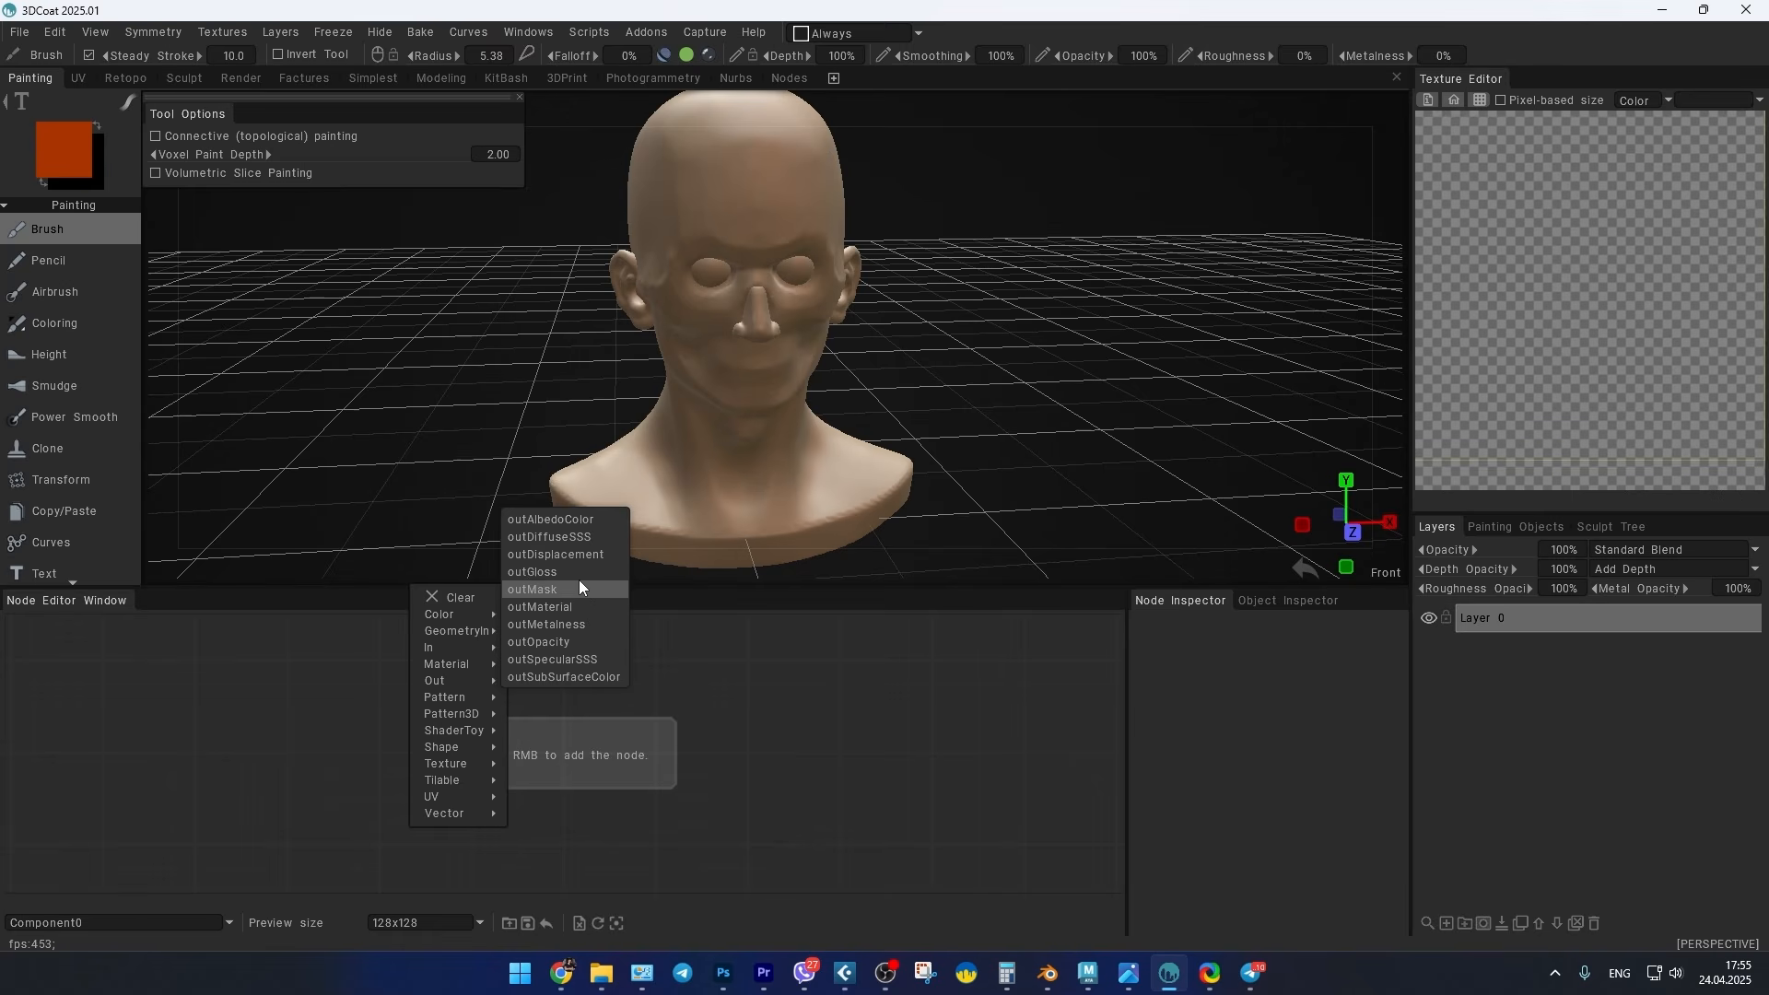
left_click(567, 522)
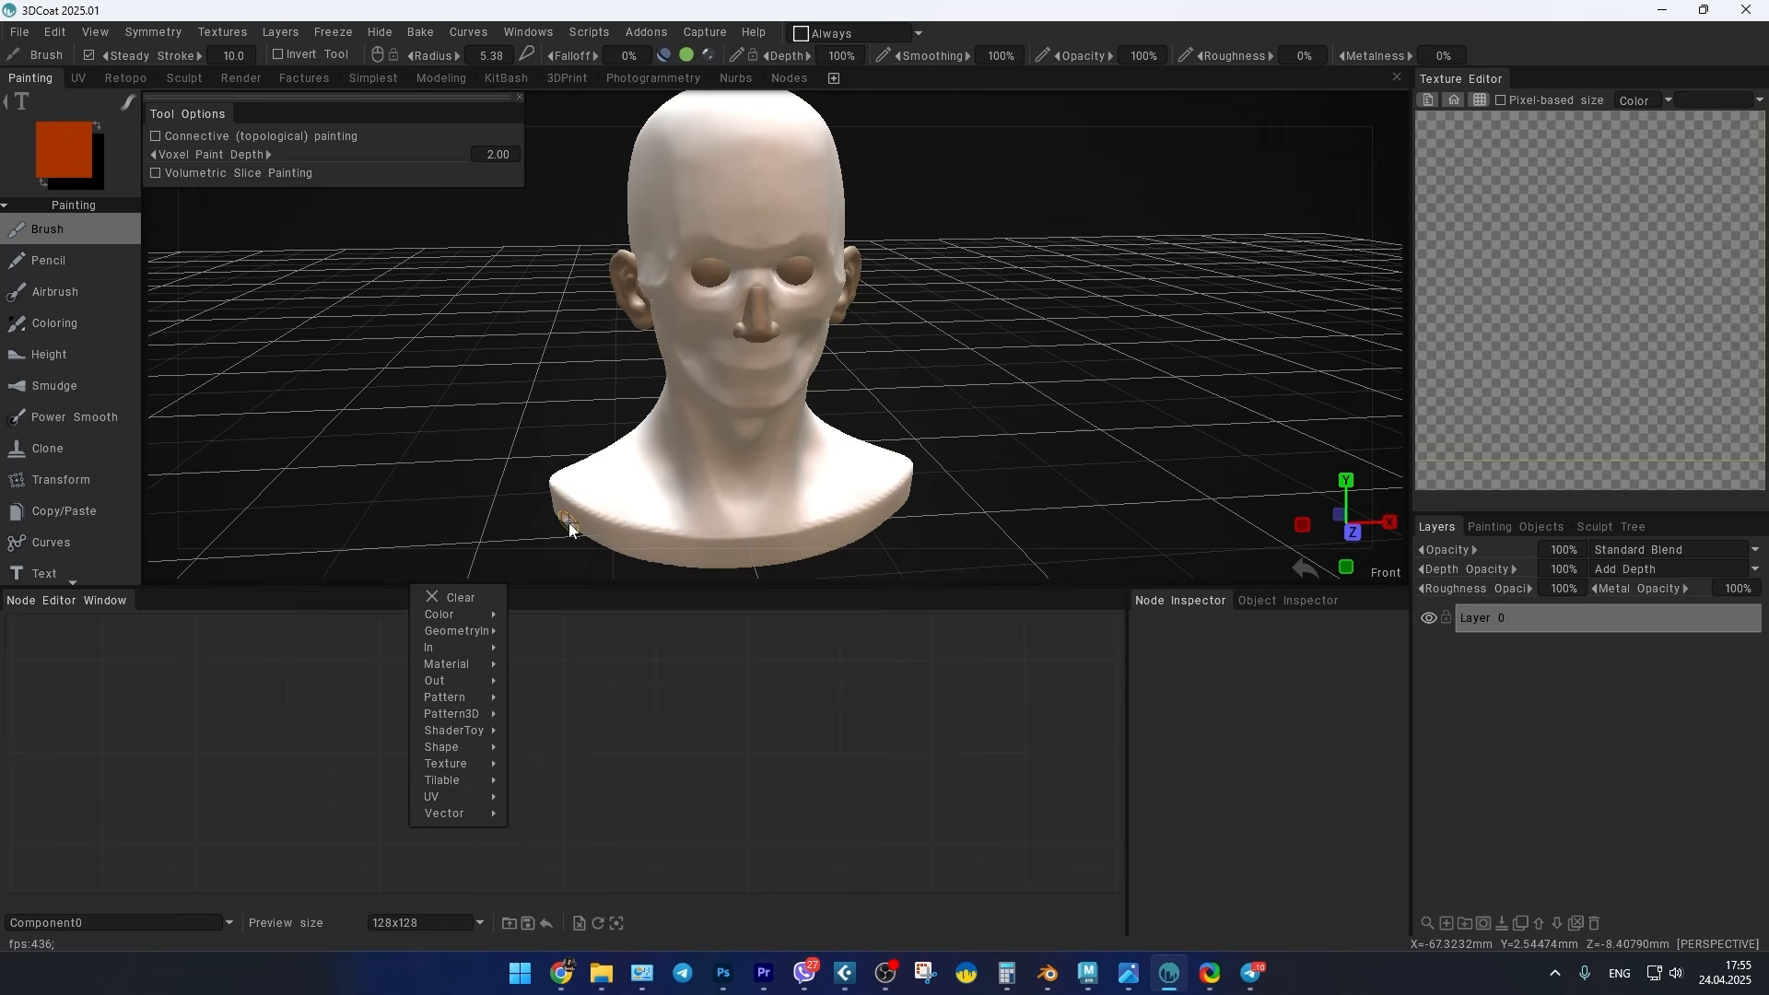
left_click_drag(556, 672, 631, 704)
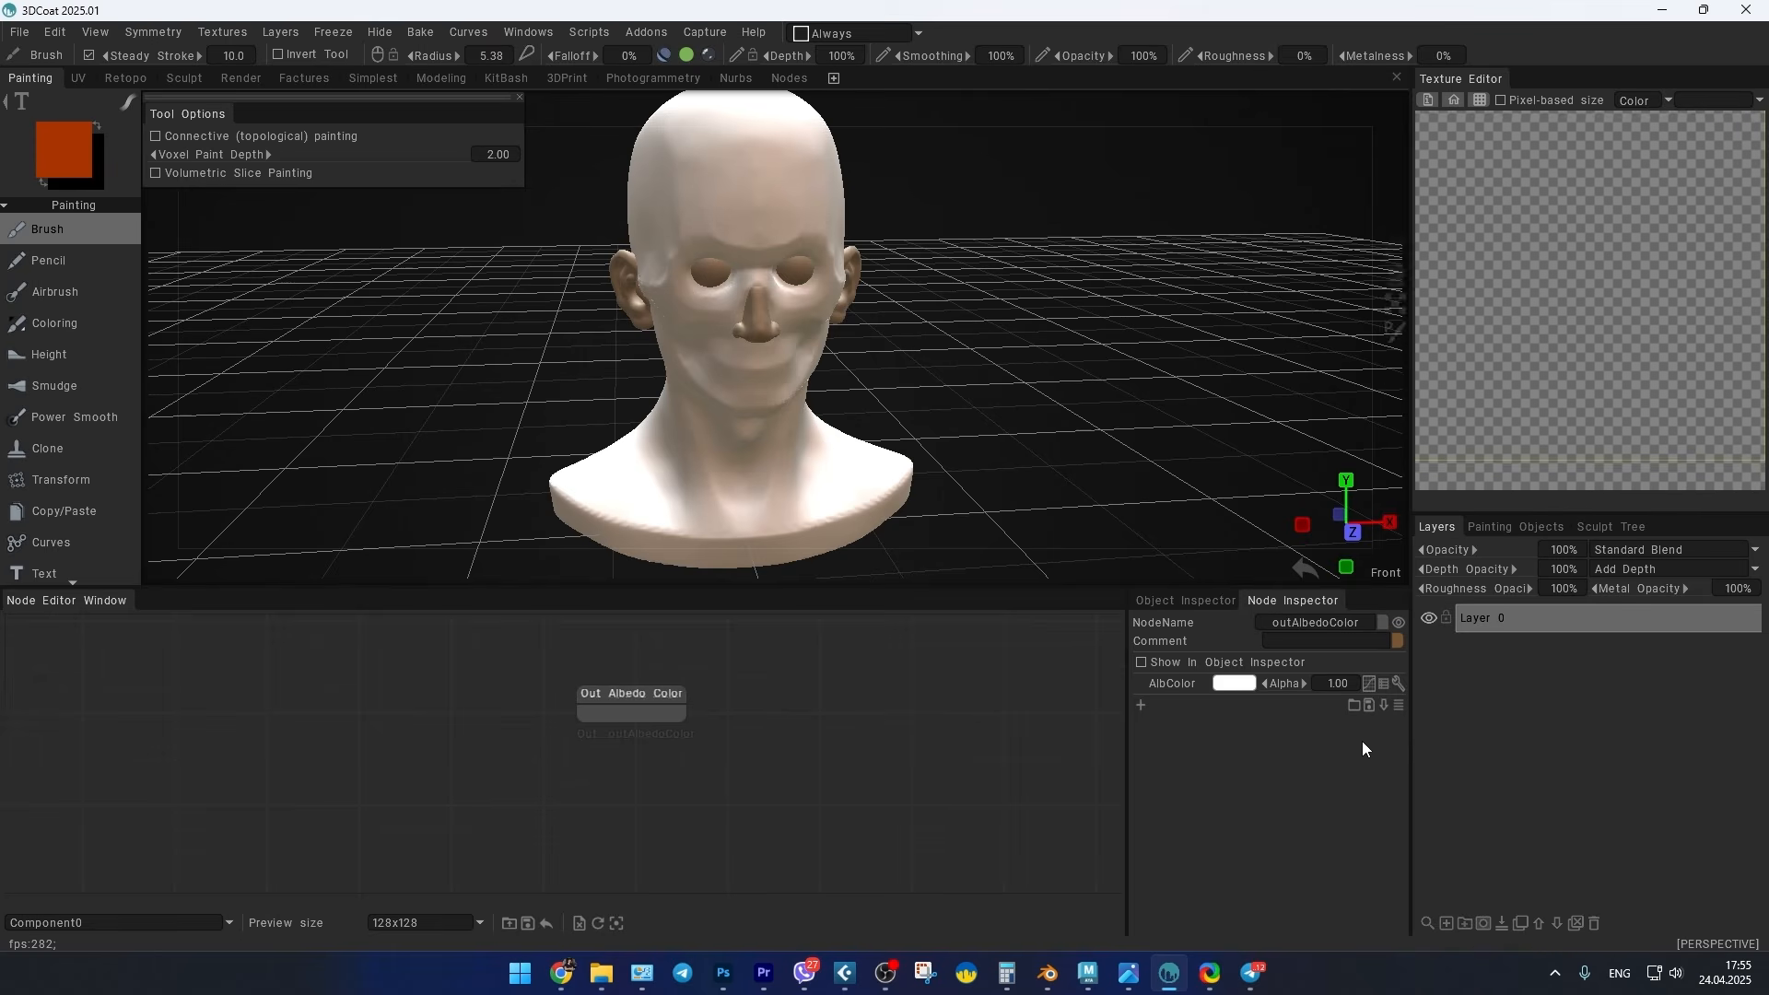
Step: Try a light green albedo colour on the Out Albedo Color node and set it back to white
left_click(1233, 683)
left_click_drag(746, 363, 739, 257)
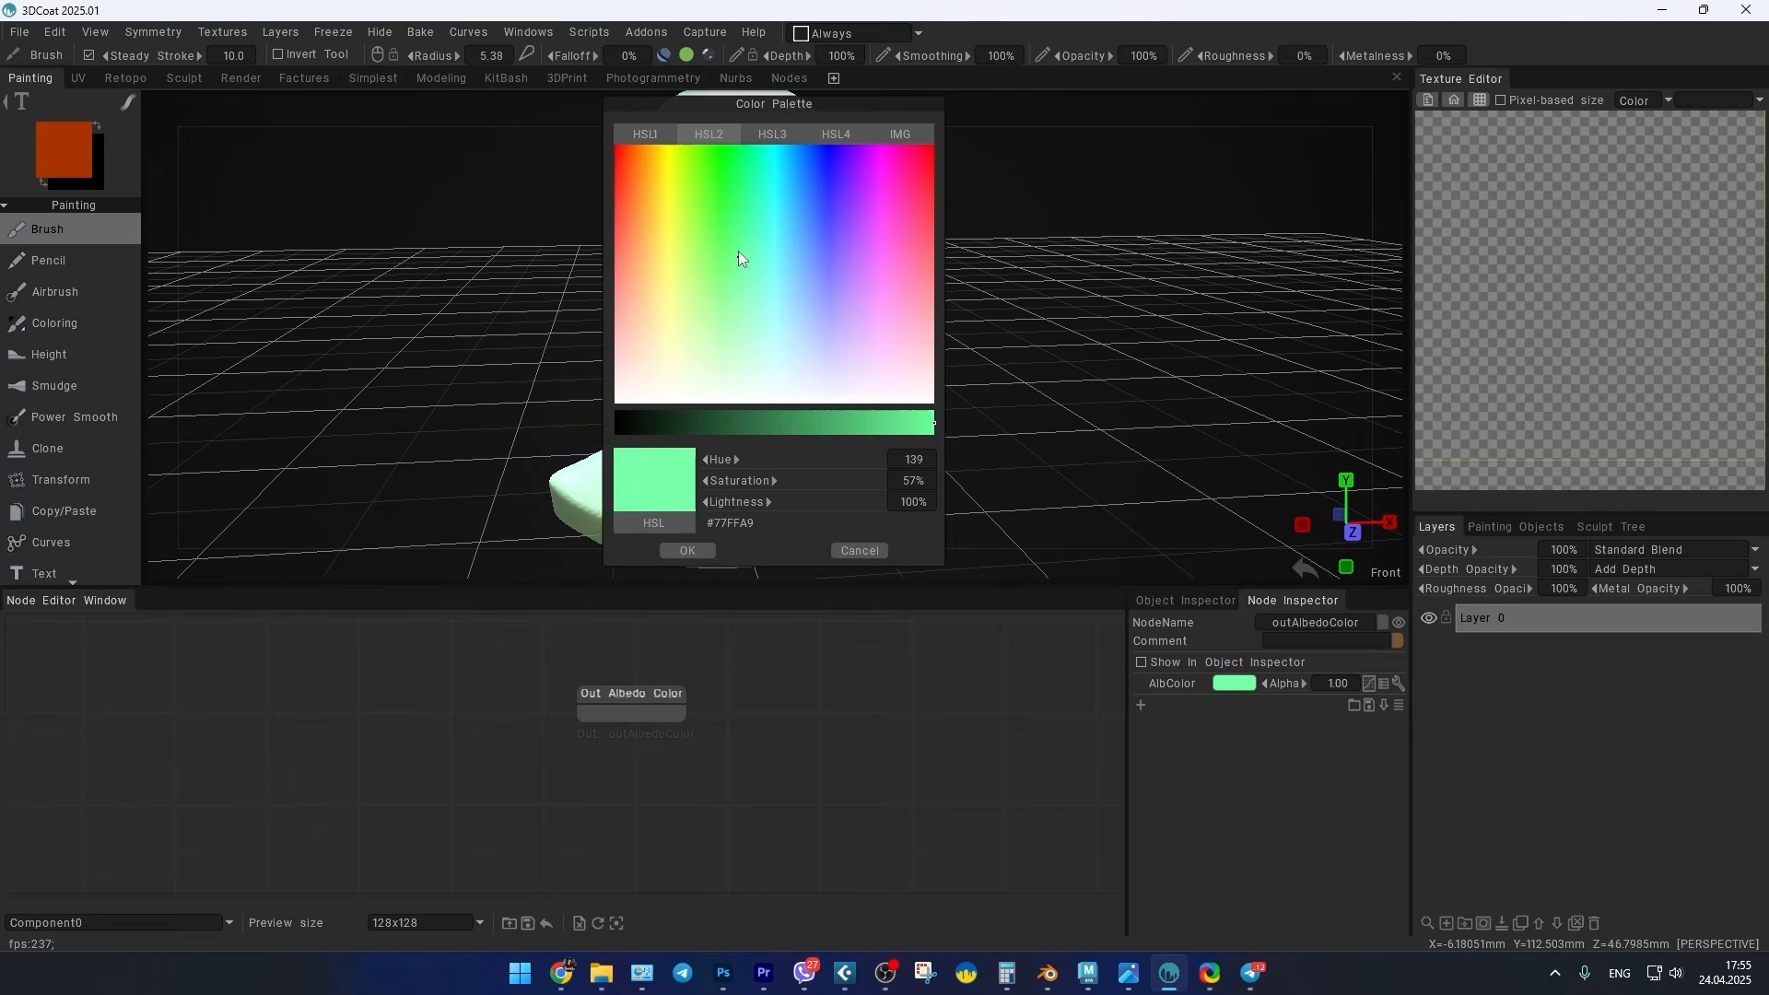
left_click_drag(829, 110, 1197, 174)
left_click_drag(1096, 556, 1102, 557)
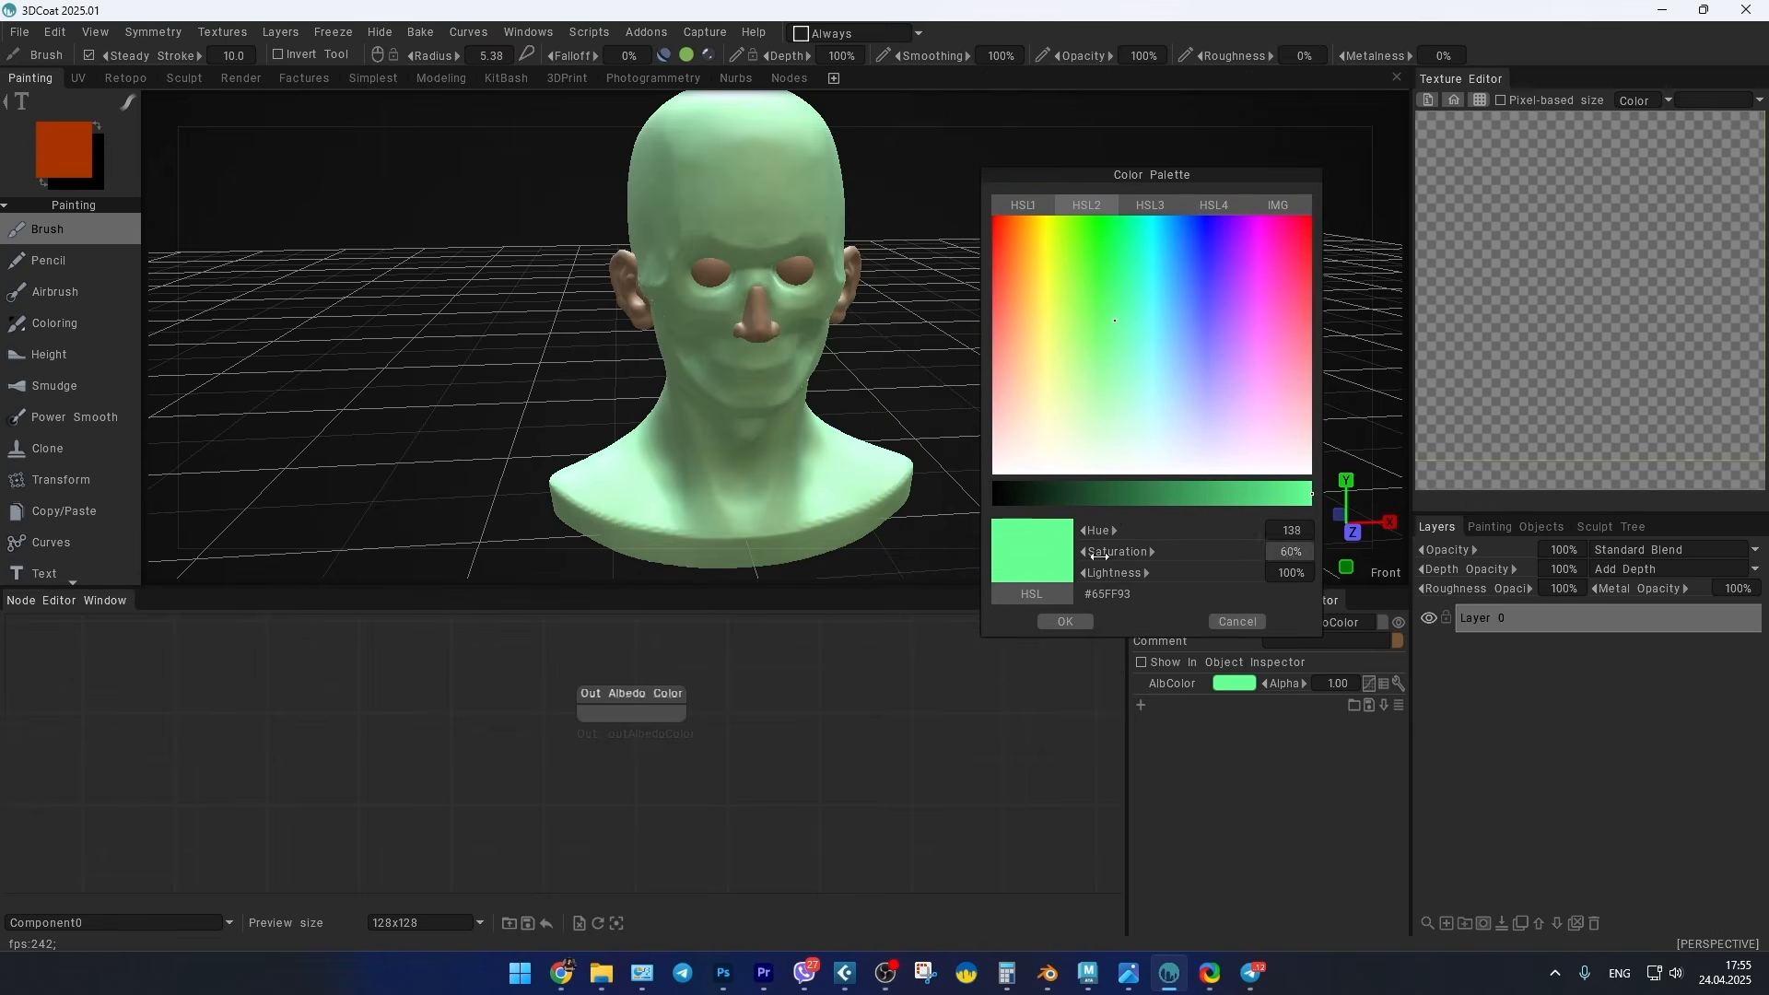
left_click_drag(1146, 495, 1102, 491)
left_click_drag(1126, 429, 1069, 475)
left_click_drag(1324, 503, 1313, 500)
left_click_drag(1304, 495, 1315, 495)
left_click(1084, 621)
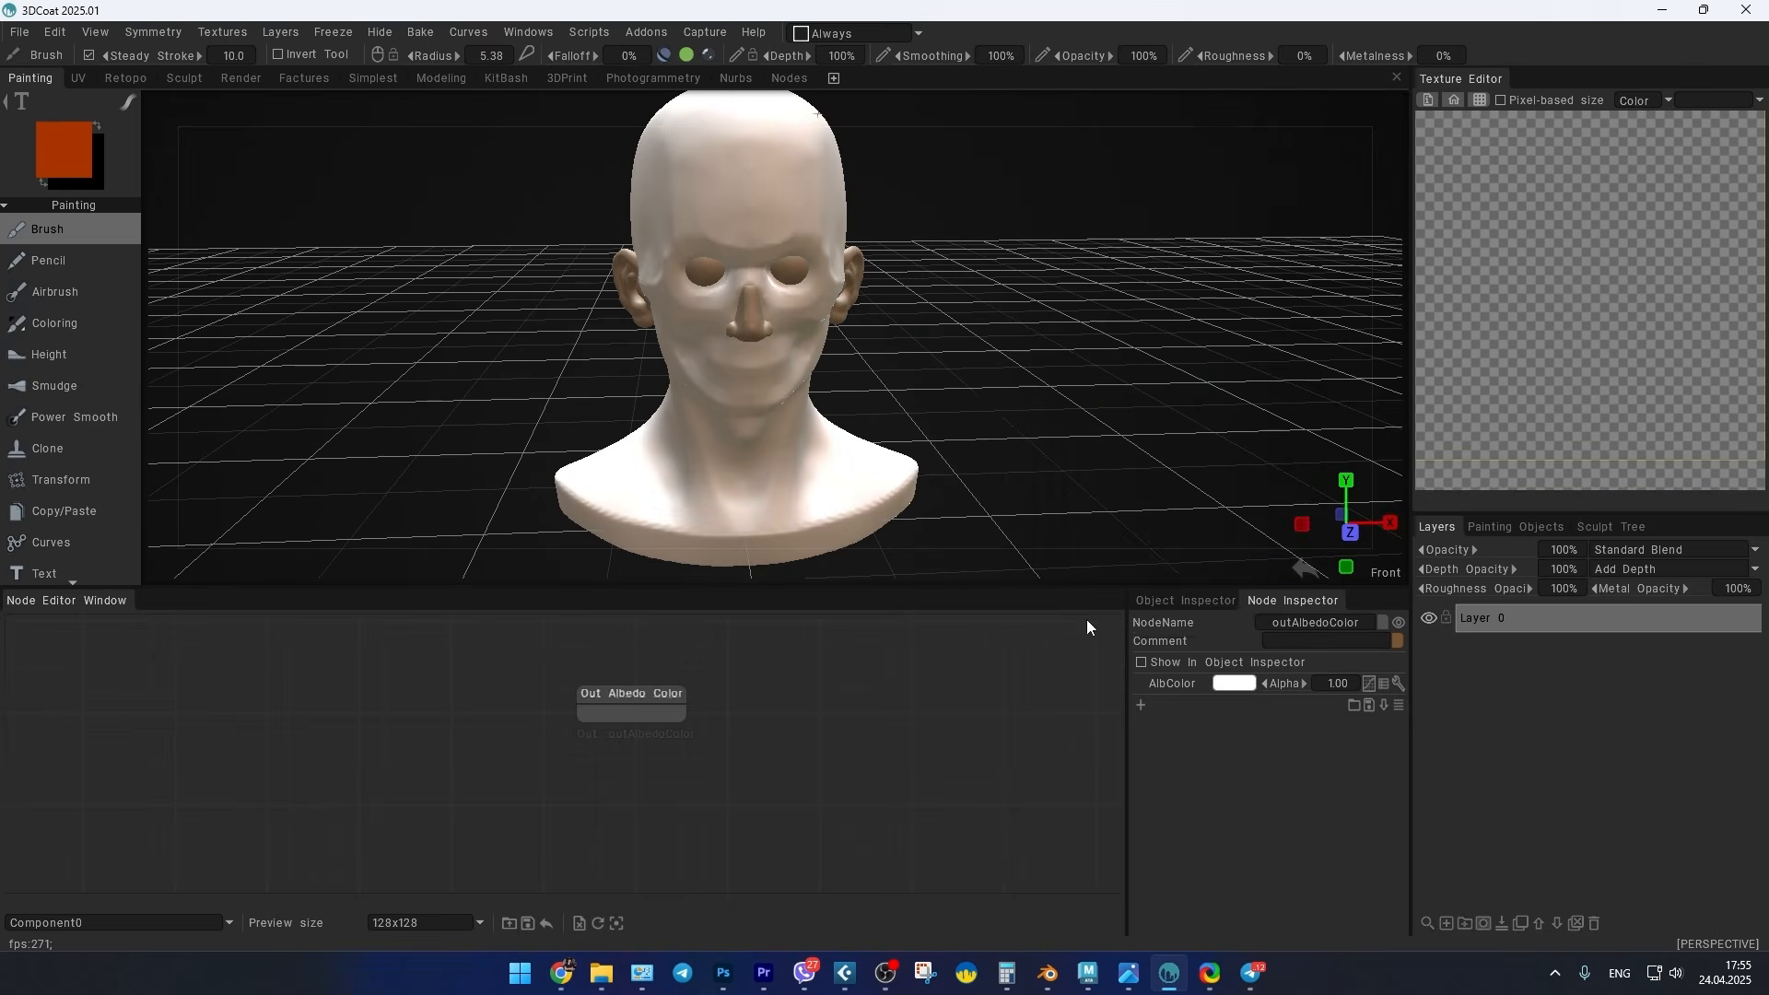
Step: Add an outDisplacement node and arrange it below the Out Albedo Color node, leaving room for input nodes
right_click(619, 794)
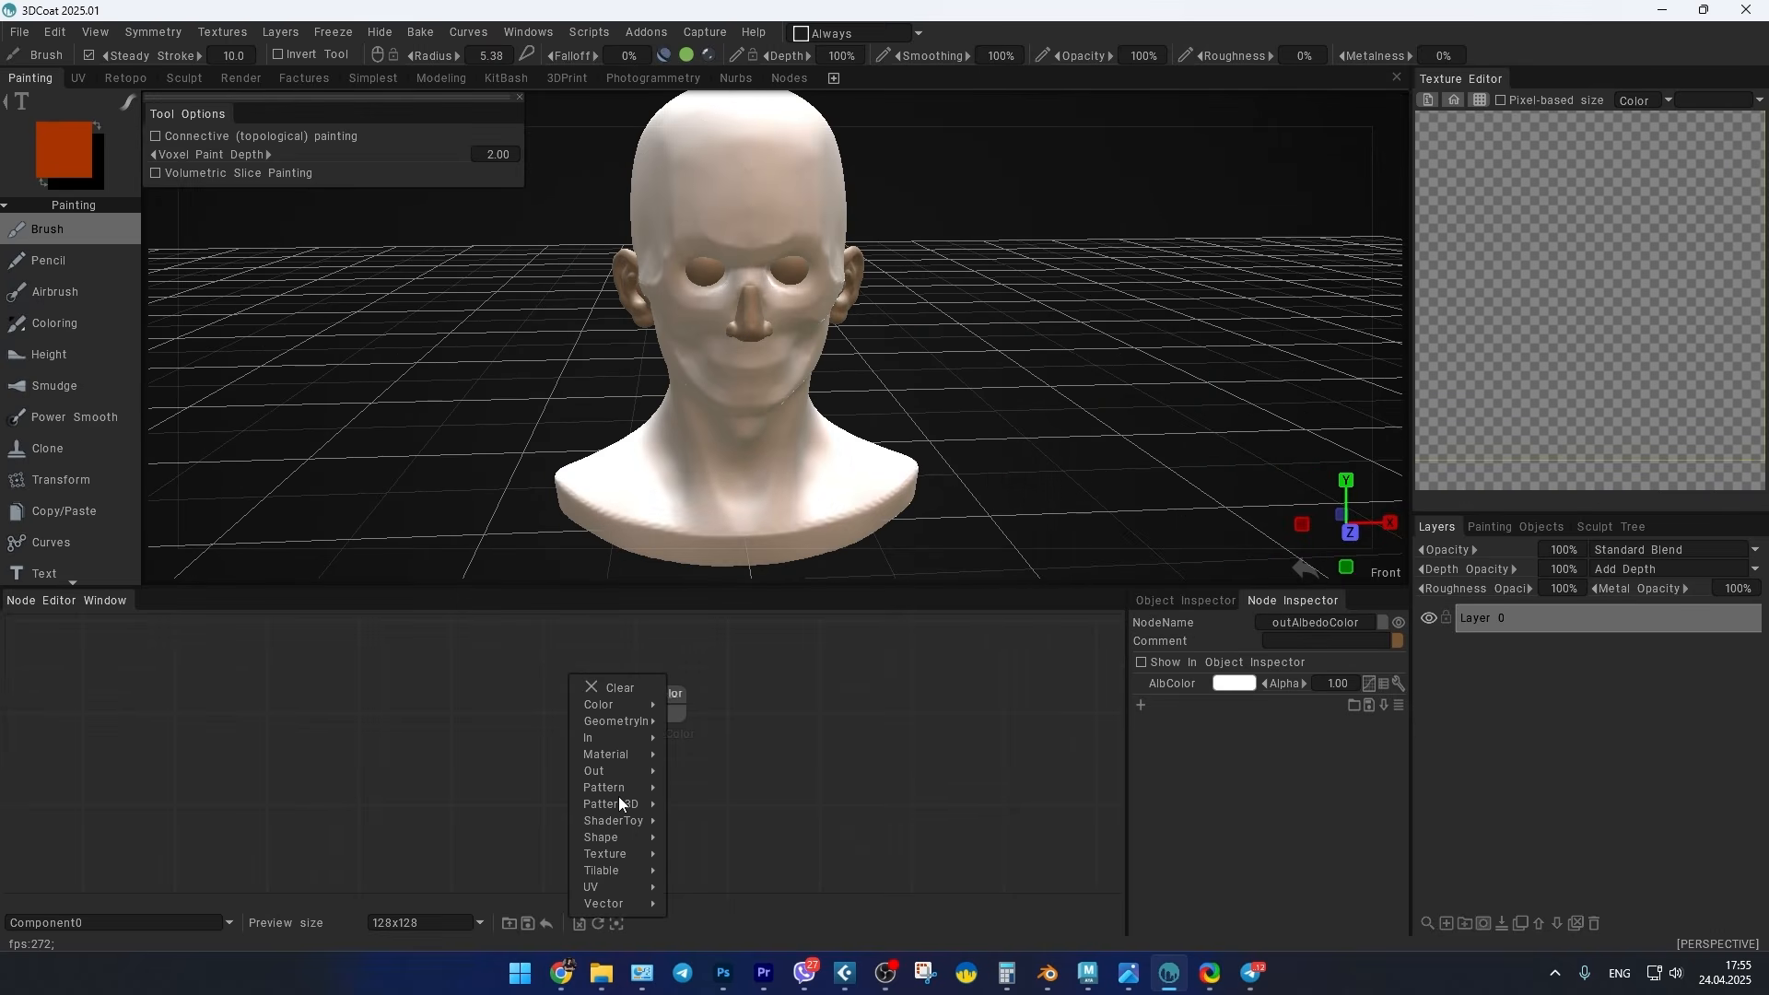
mouse_move(622, 776)
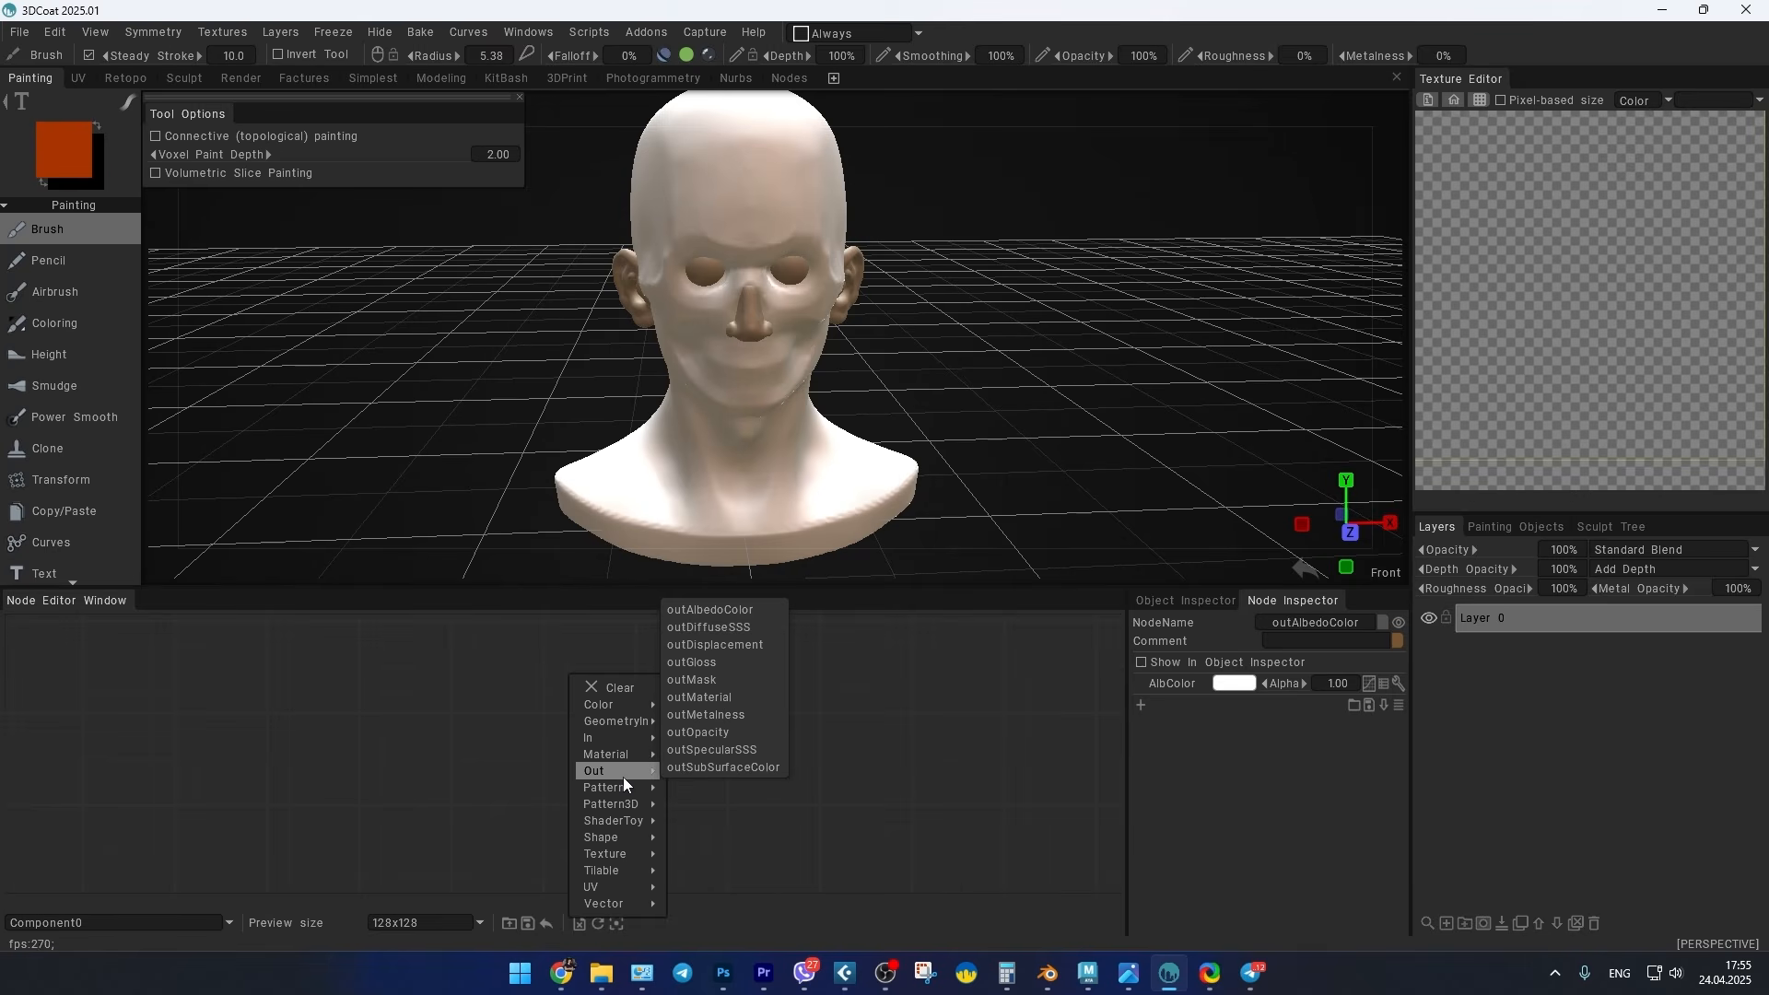
left_click(716, 644)
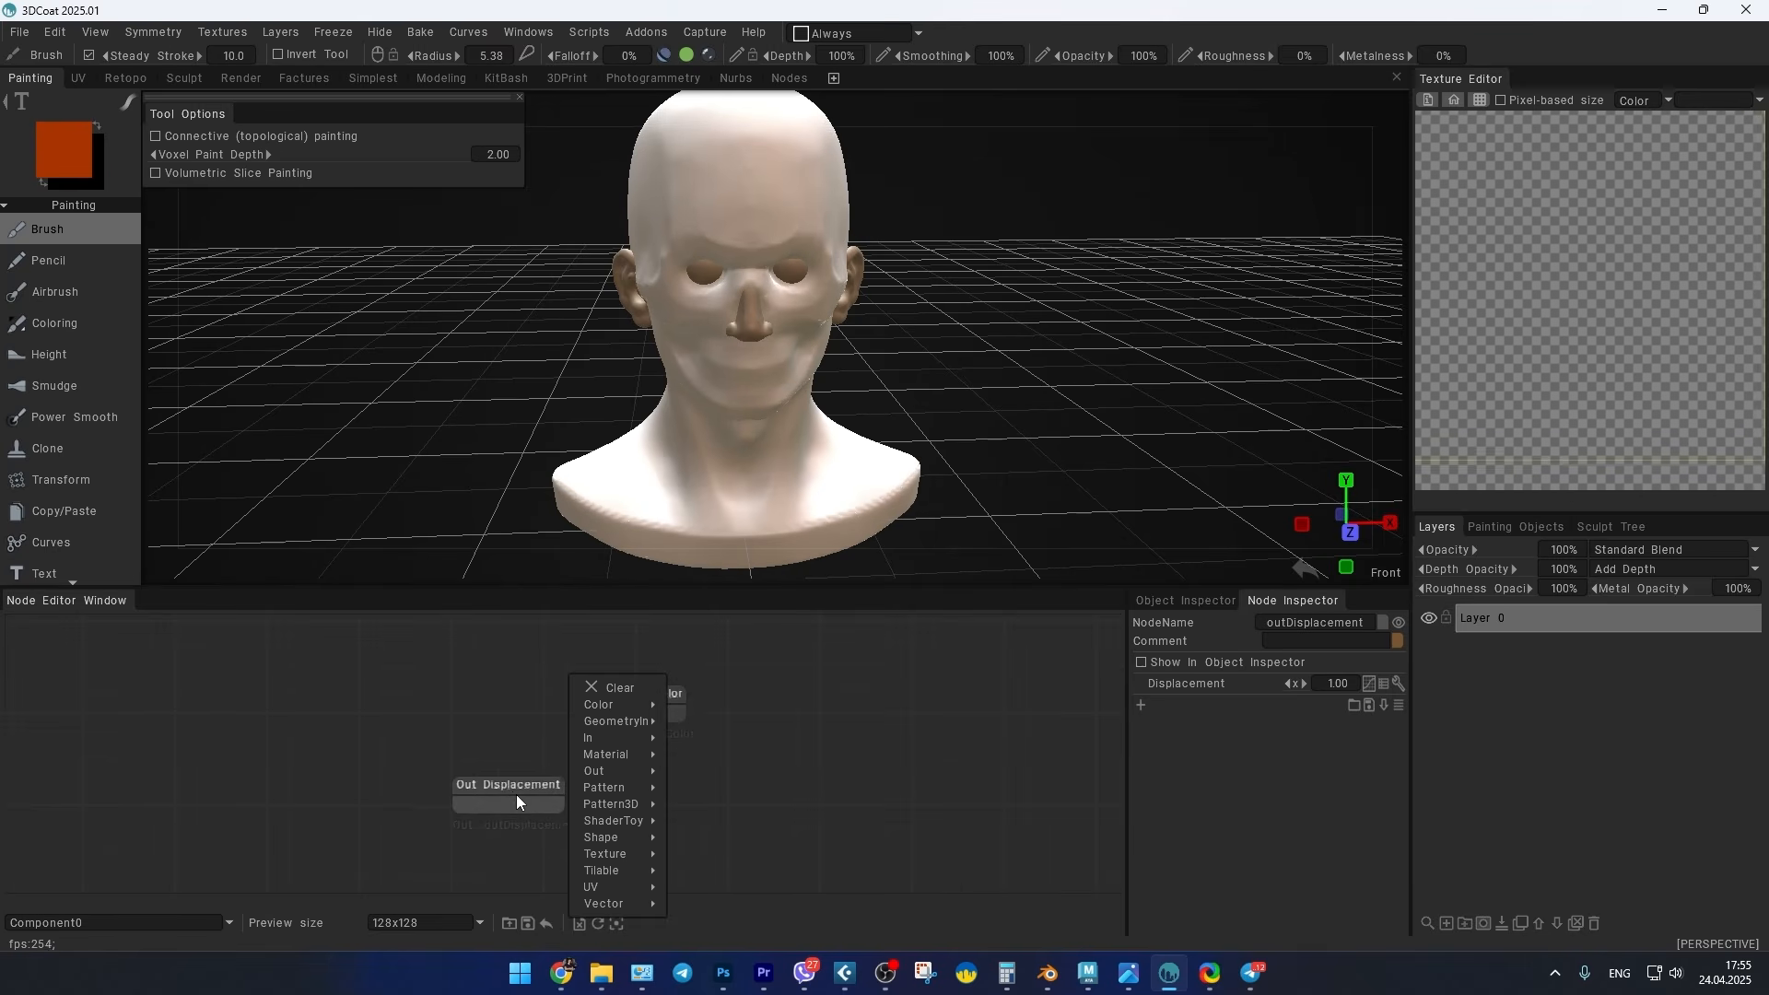
left_click_drag(528, 781, 649, 759)
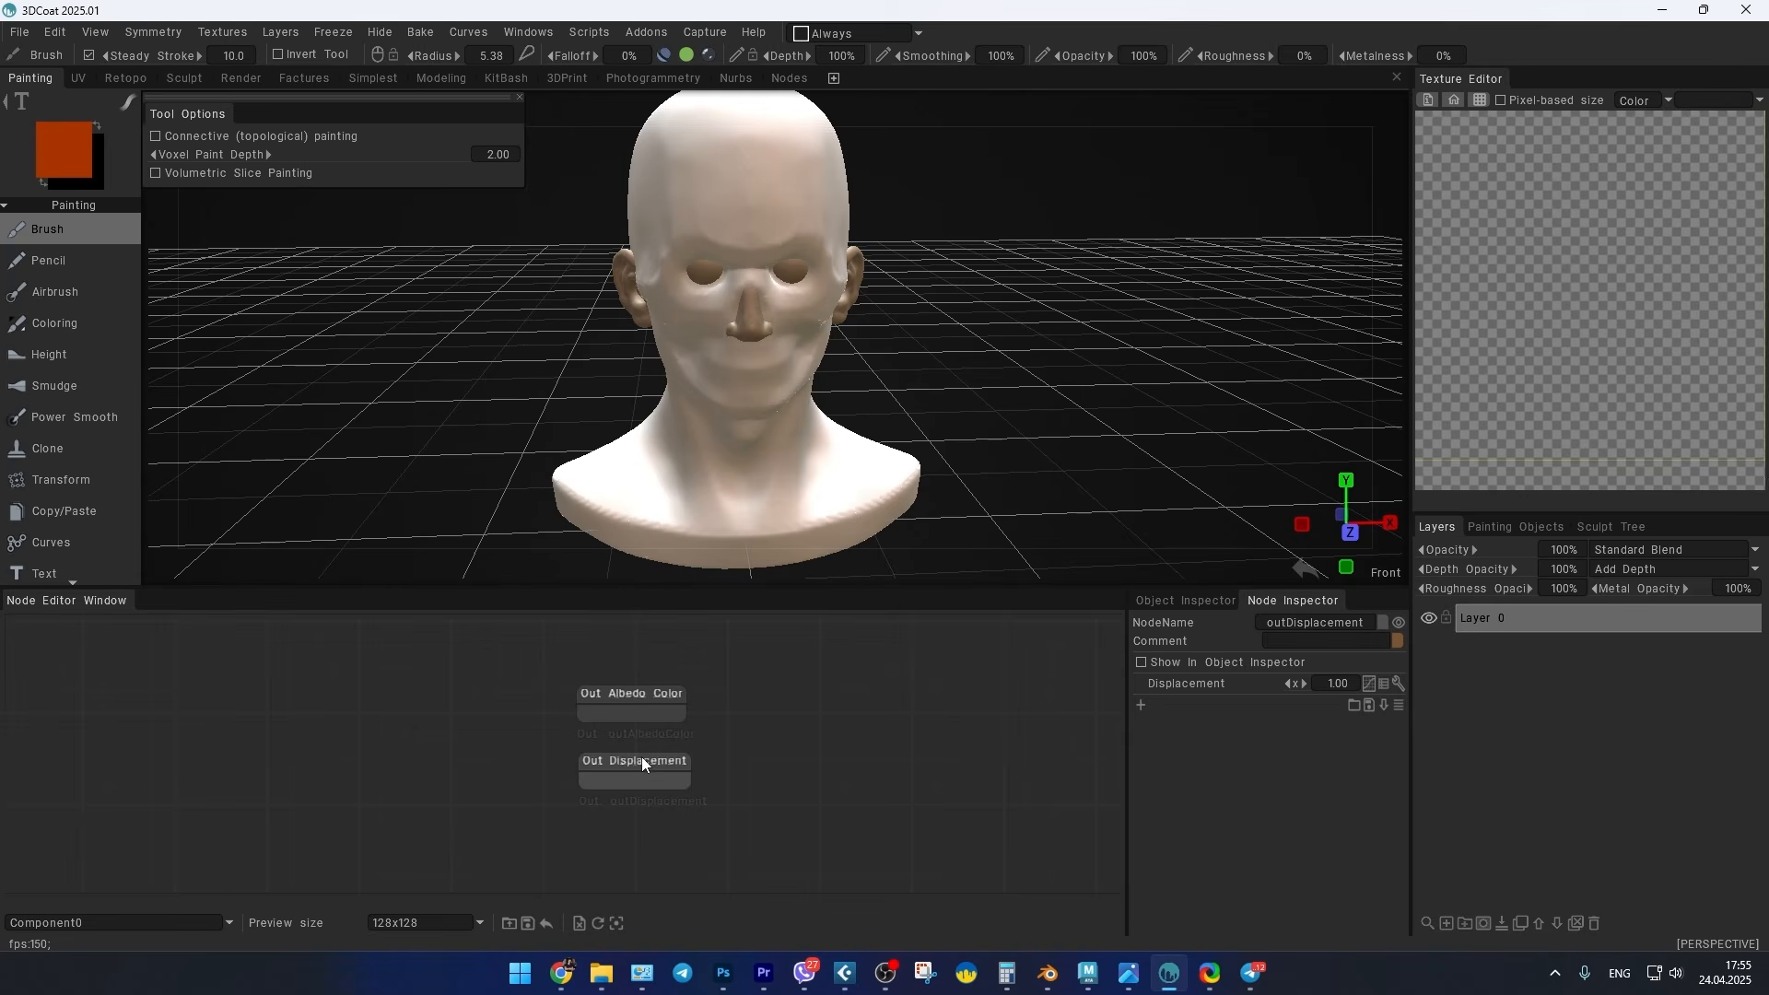
left_click_drag(637, 693, 748, 677)
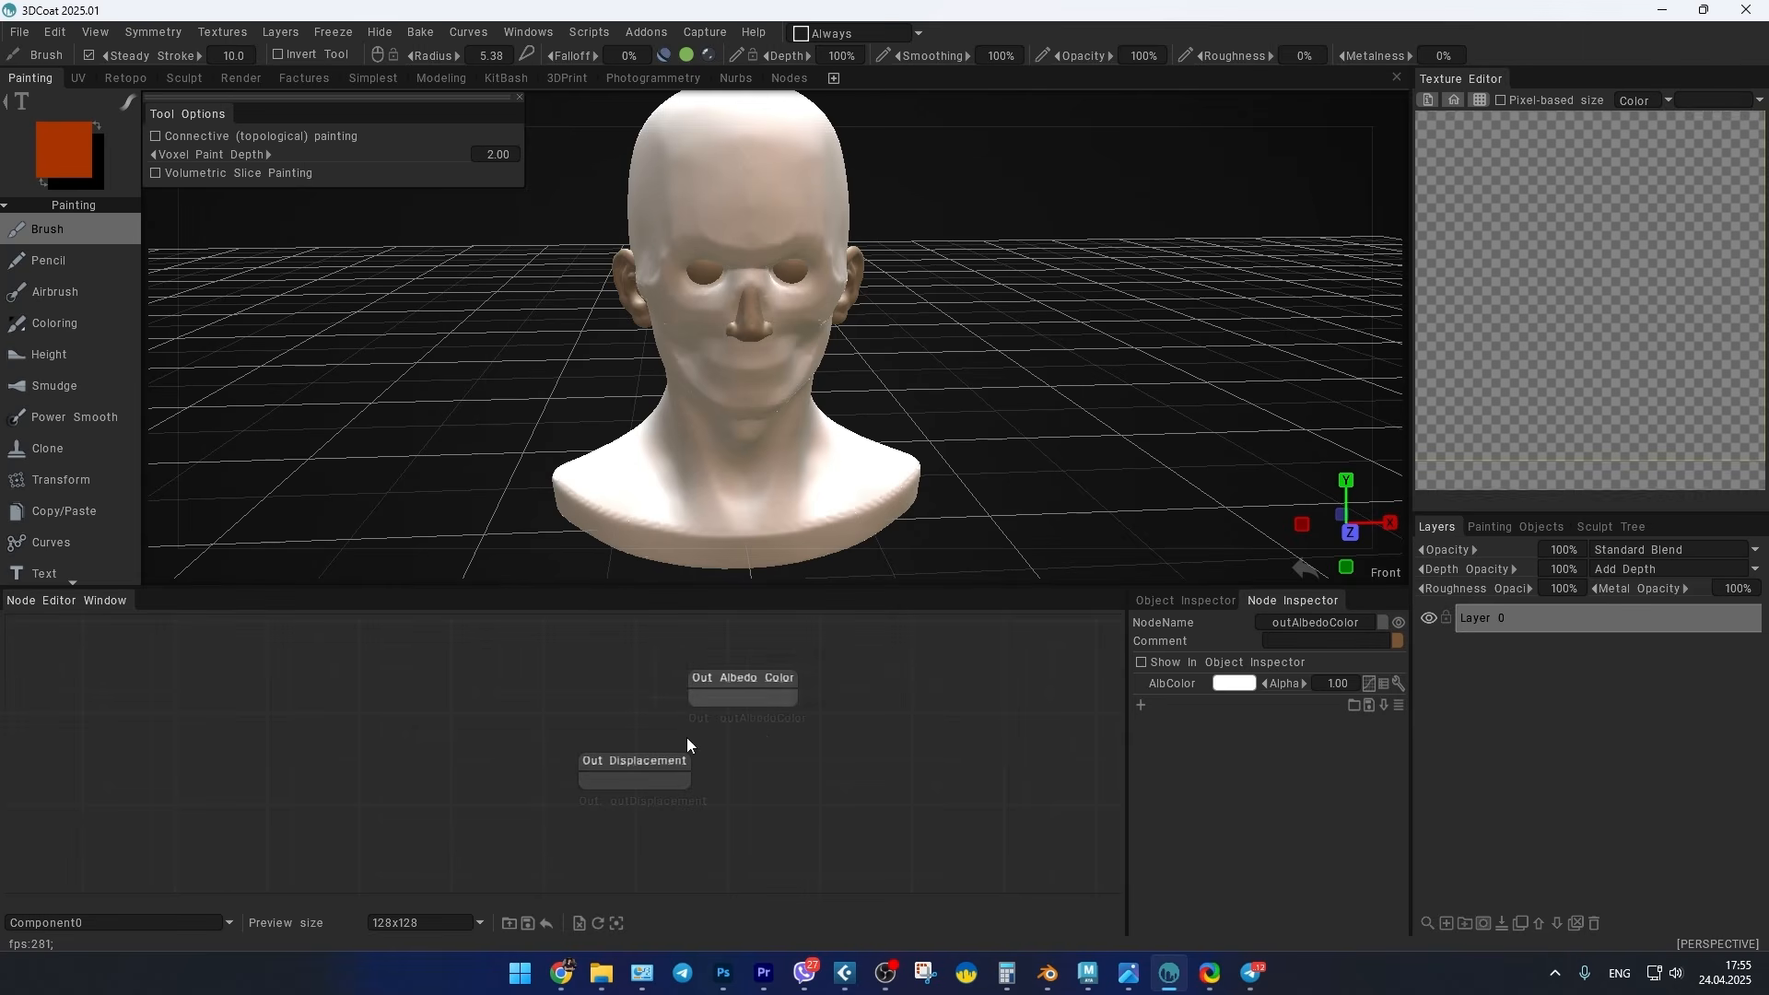
left_click_drag(644, 770, 725, 752)
Step: Add a Voronoi3D pattern node to the graph, ahead of the two output nodes
right_click(514, 719)
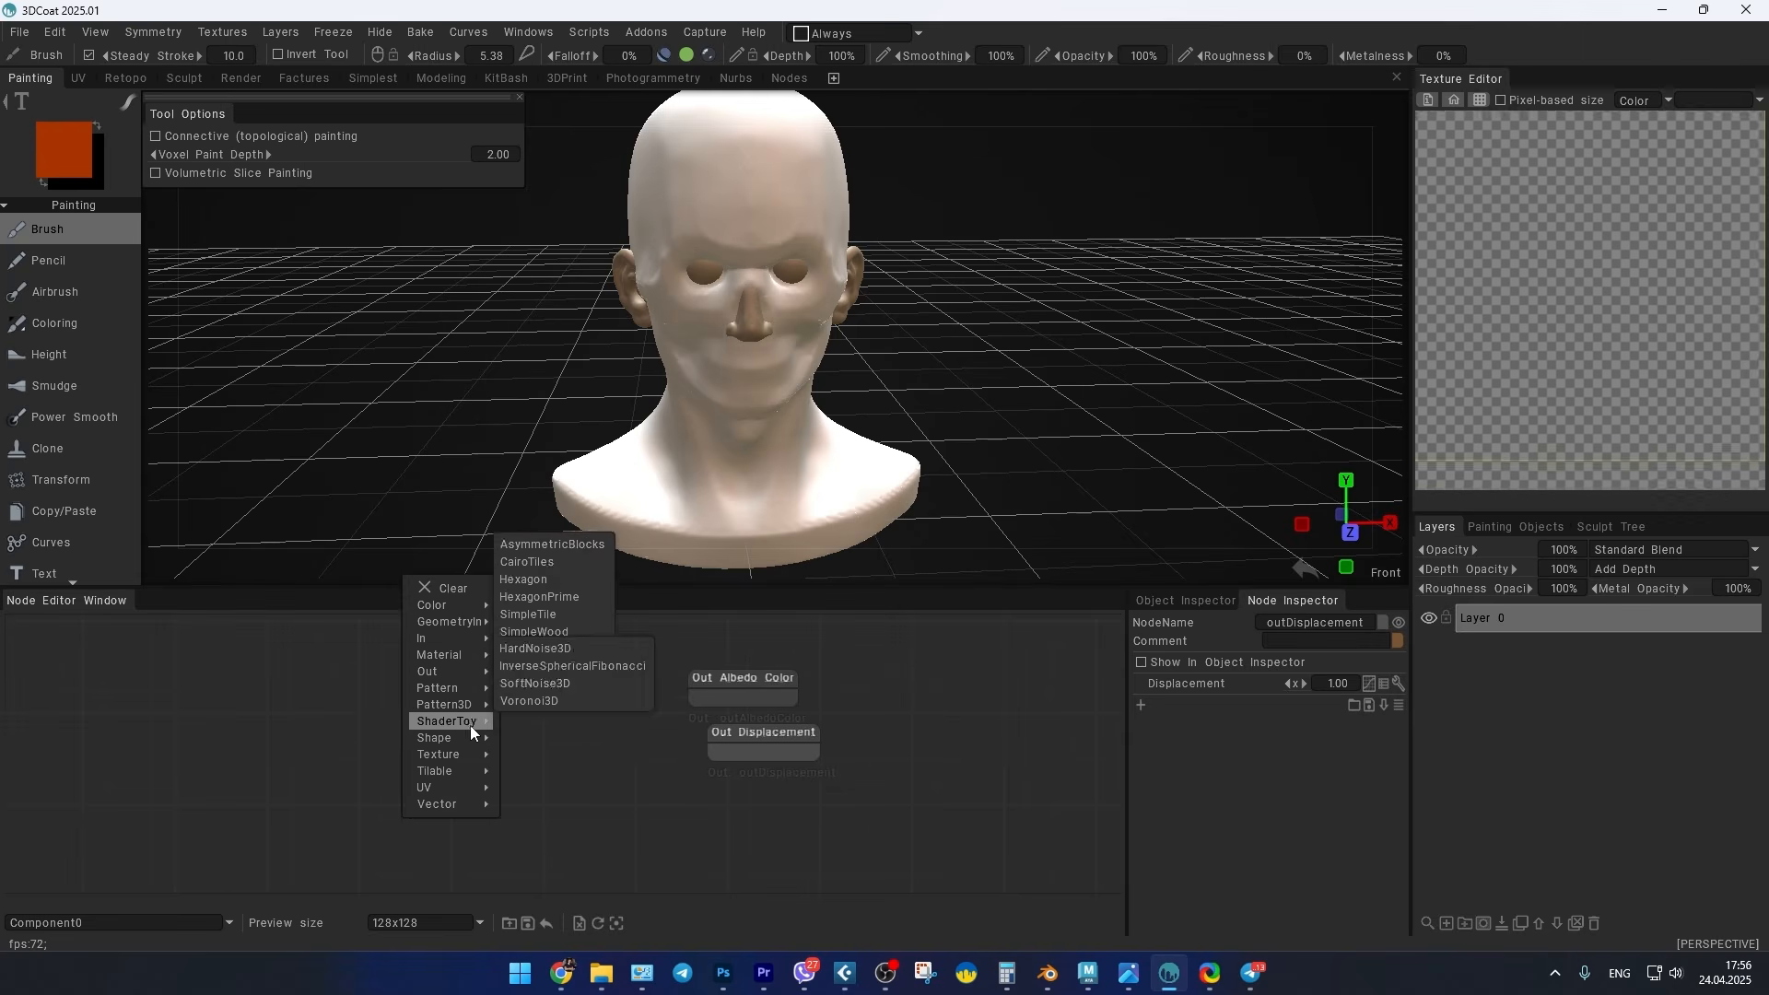
mouse_move(470, 724)
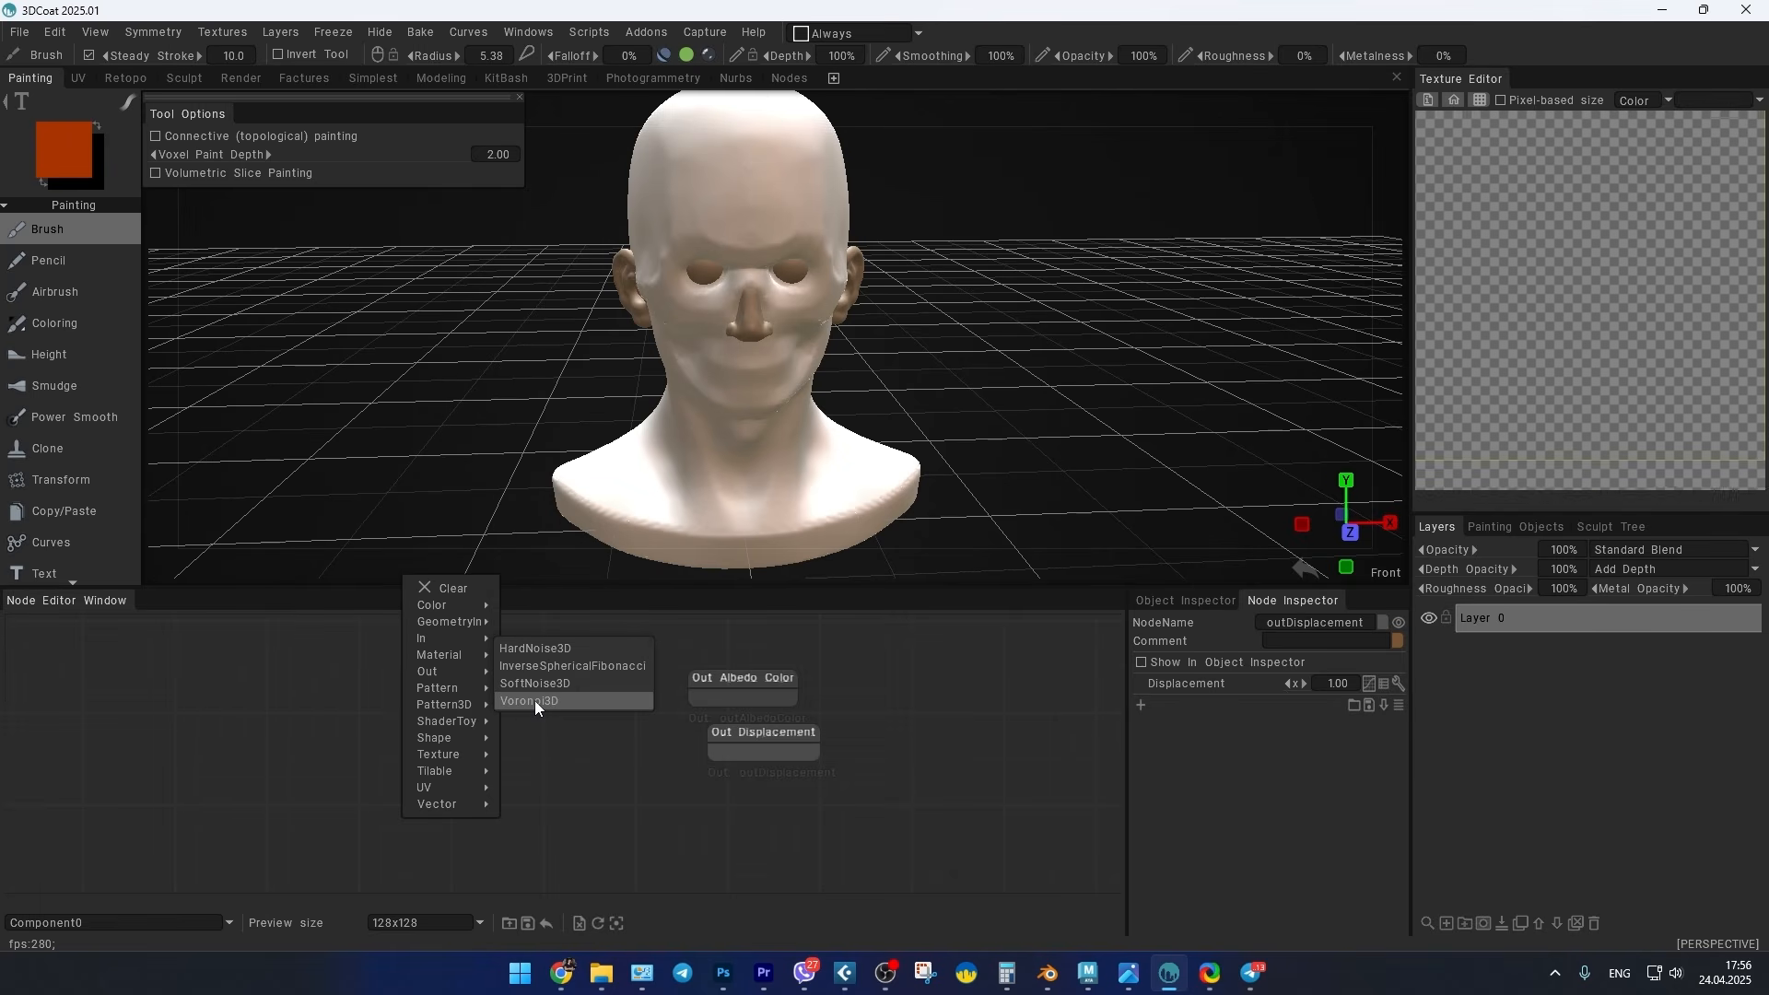
left_click(545, 702)
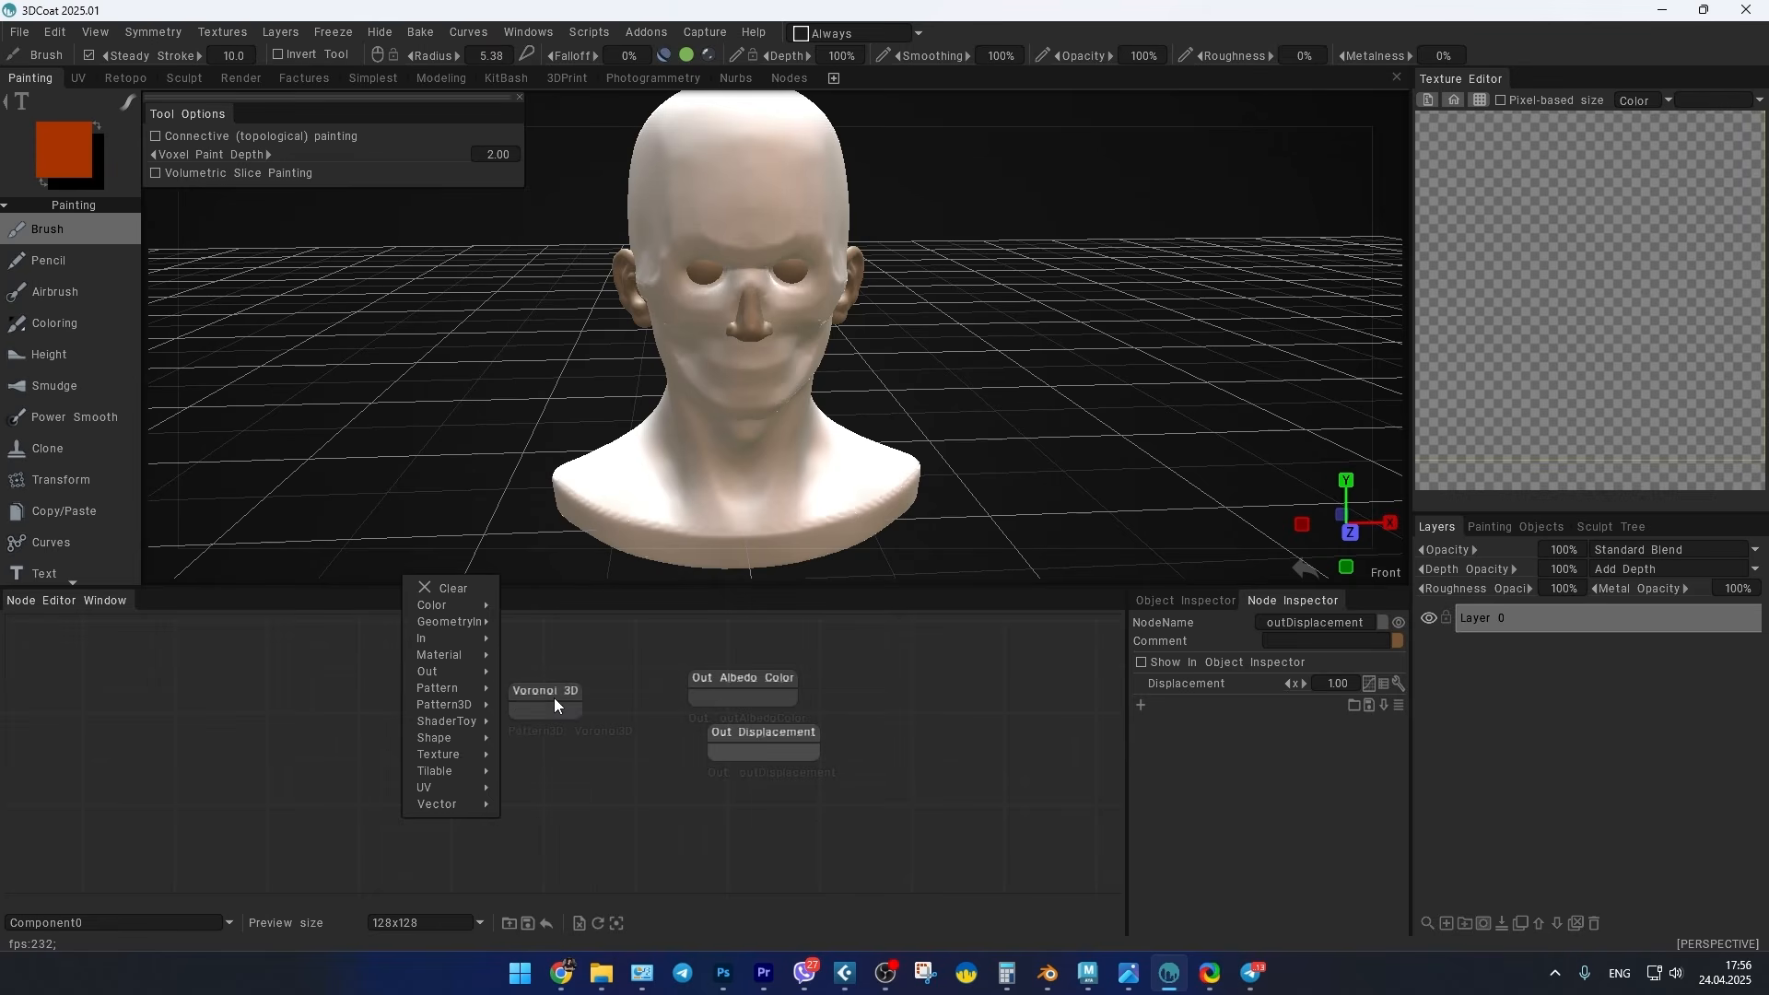
scroll(483, 695, "up", 1)
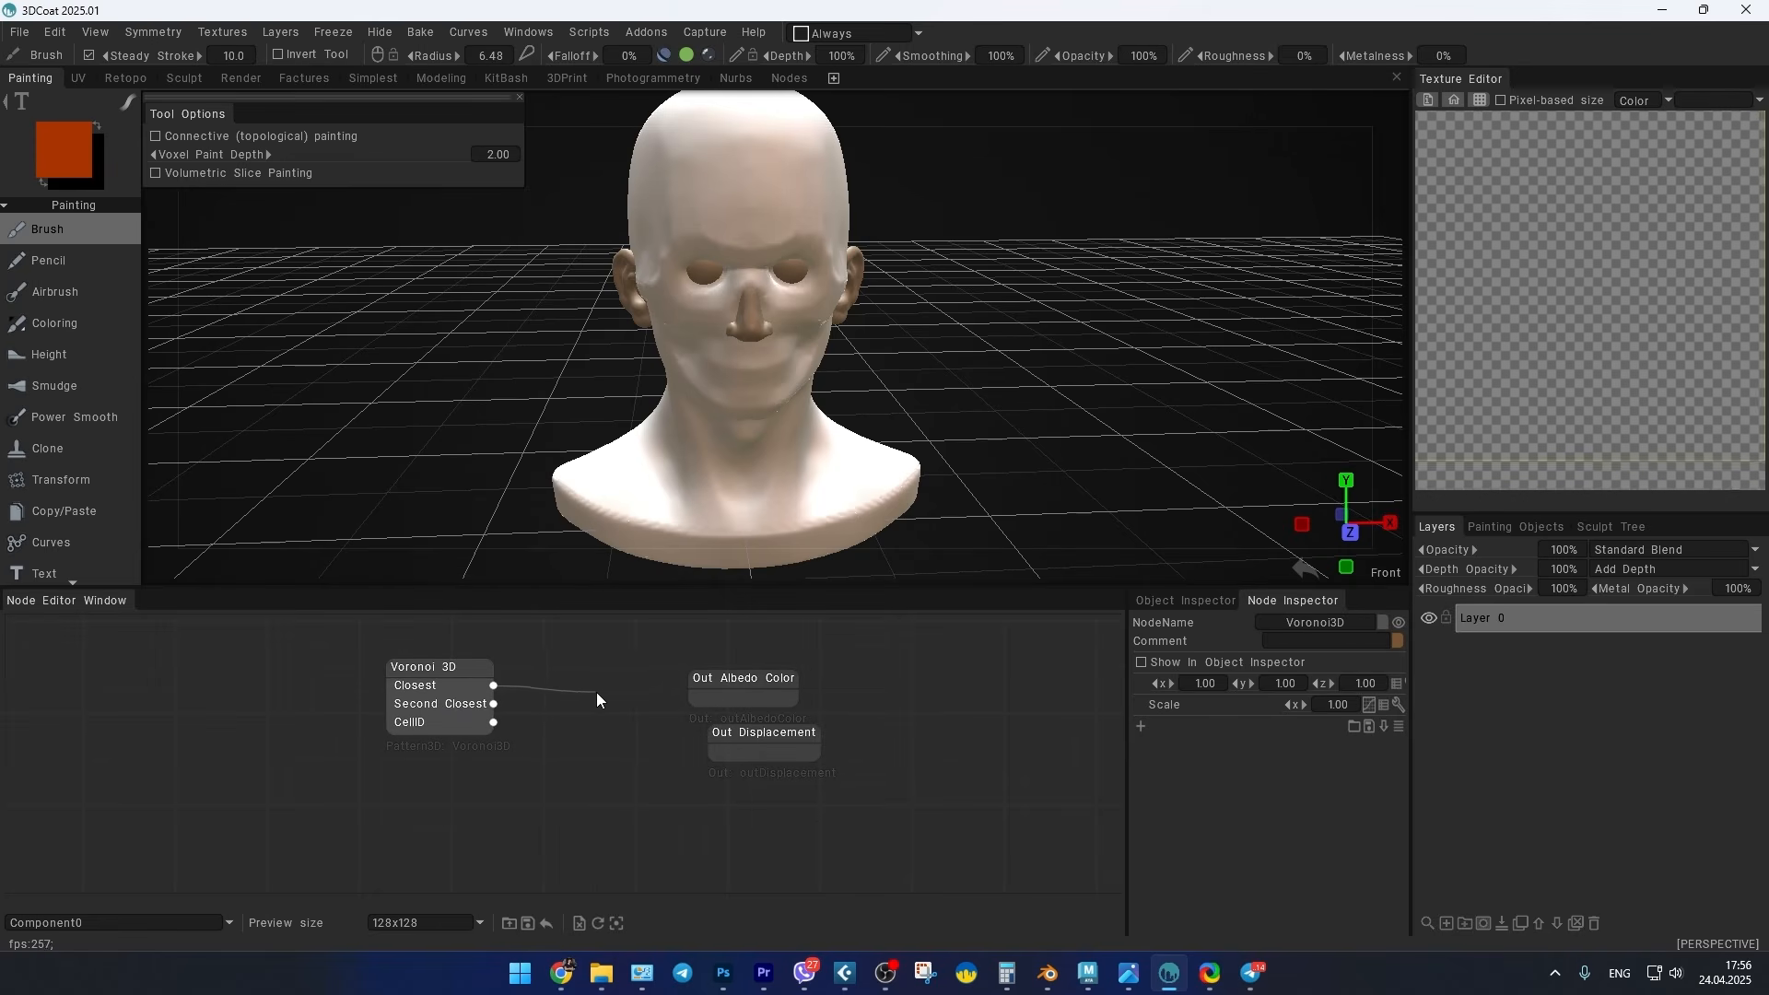
Step: Connect the Voronoi 3D Closest output to Albedo Color and examine the pattern on the bust's face
left_click_drag(698, 697, 695, 697)
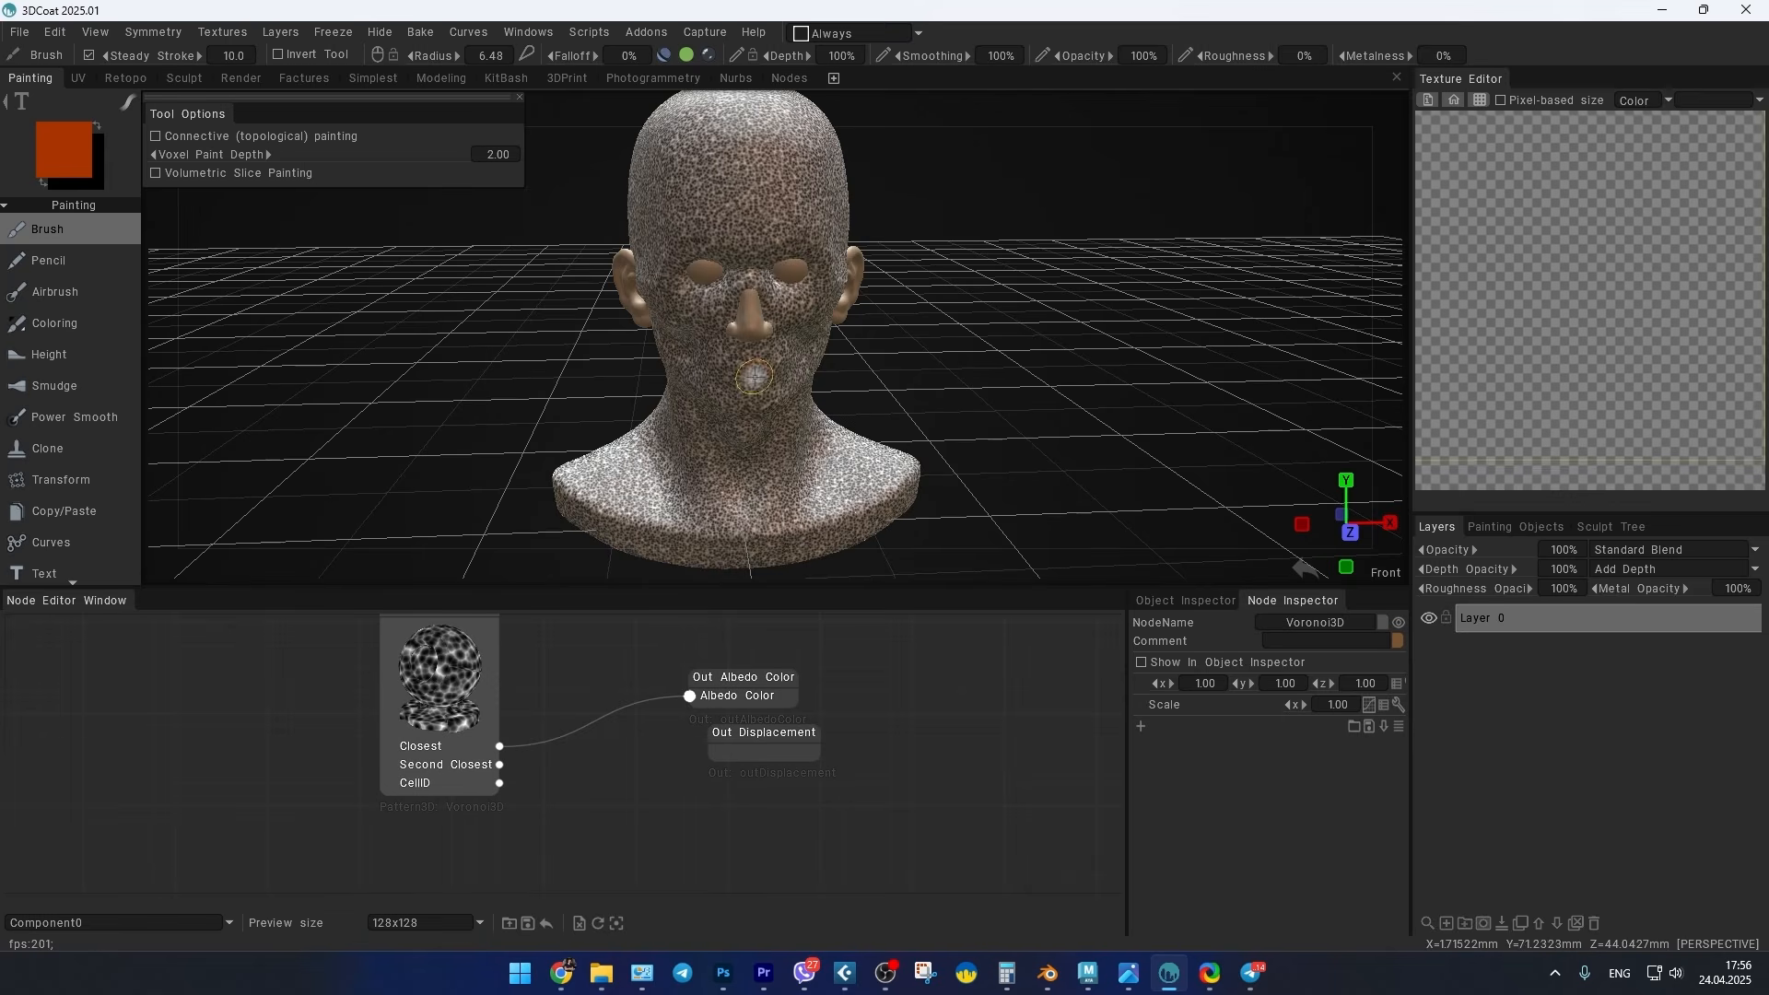
right_click_drag(776, 368, 832, 406, "alt")
middle_click_drag(833, 406, 888, 489, "alt")
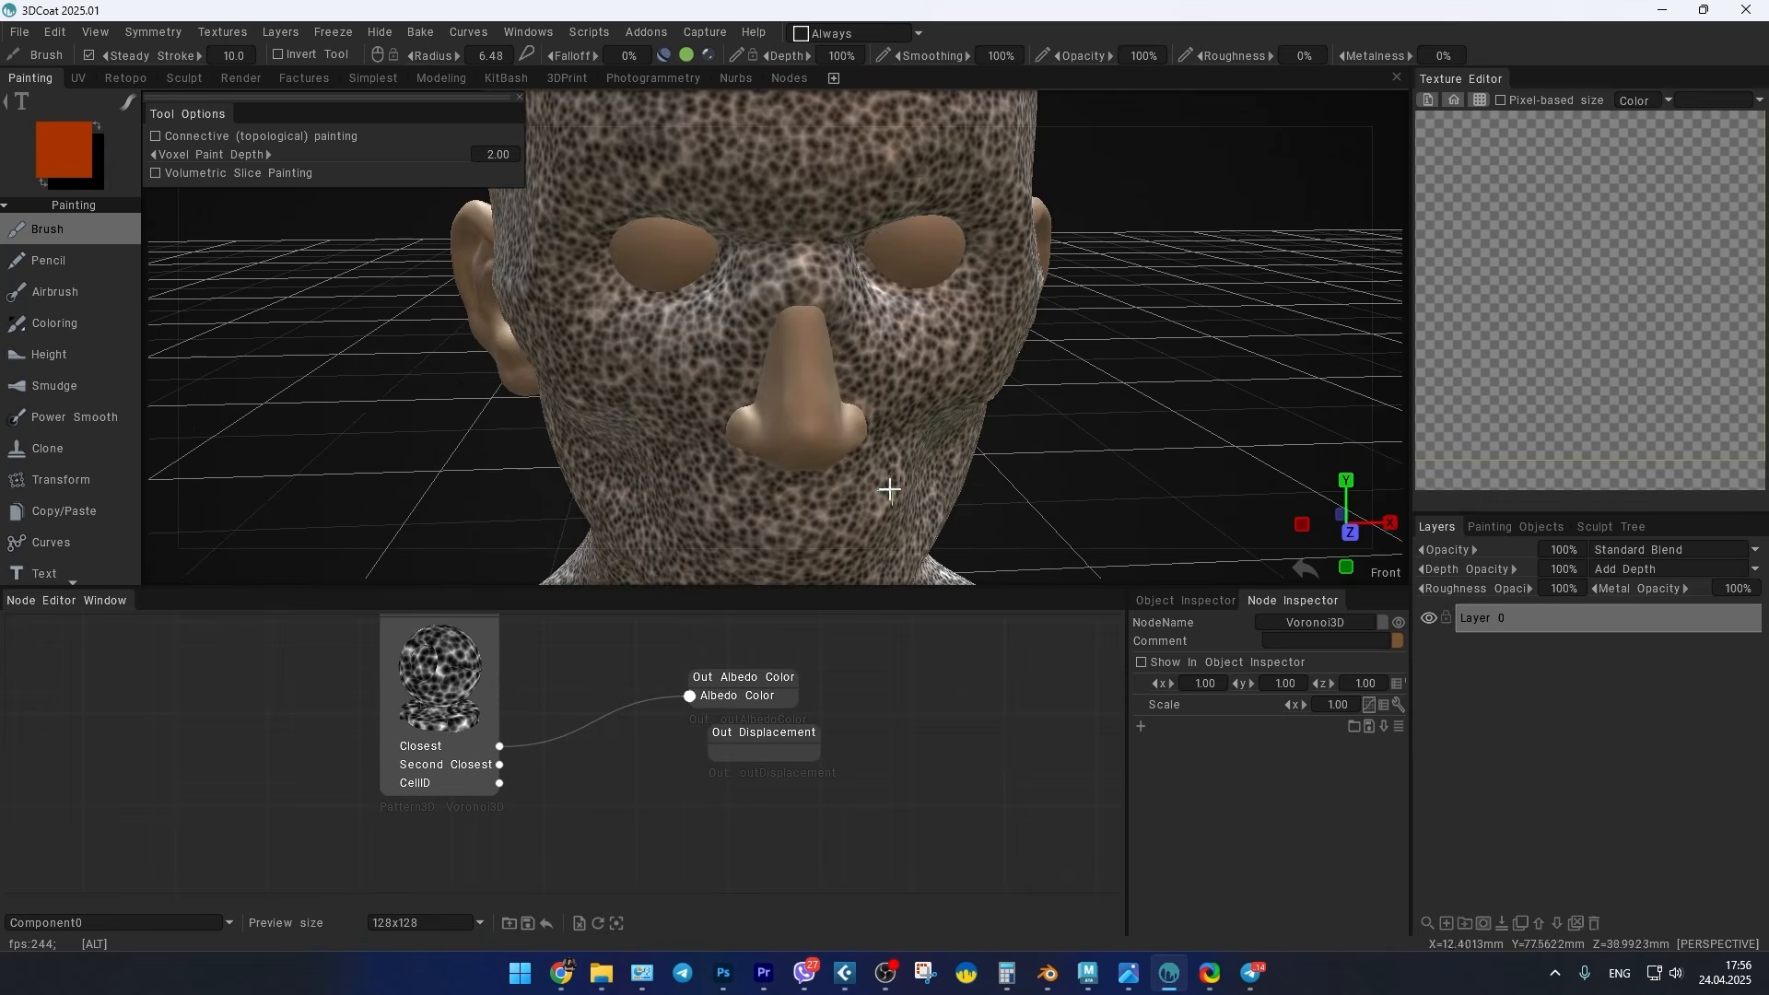
right_click_drag(888, 489, 864, 459, "alt")
left_click_drag(864, 459, 939, 438, "alt")
right_click_drag(939, 439, 938, 469, "alt")
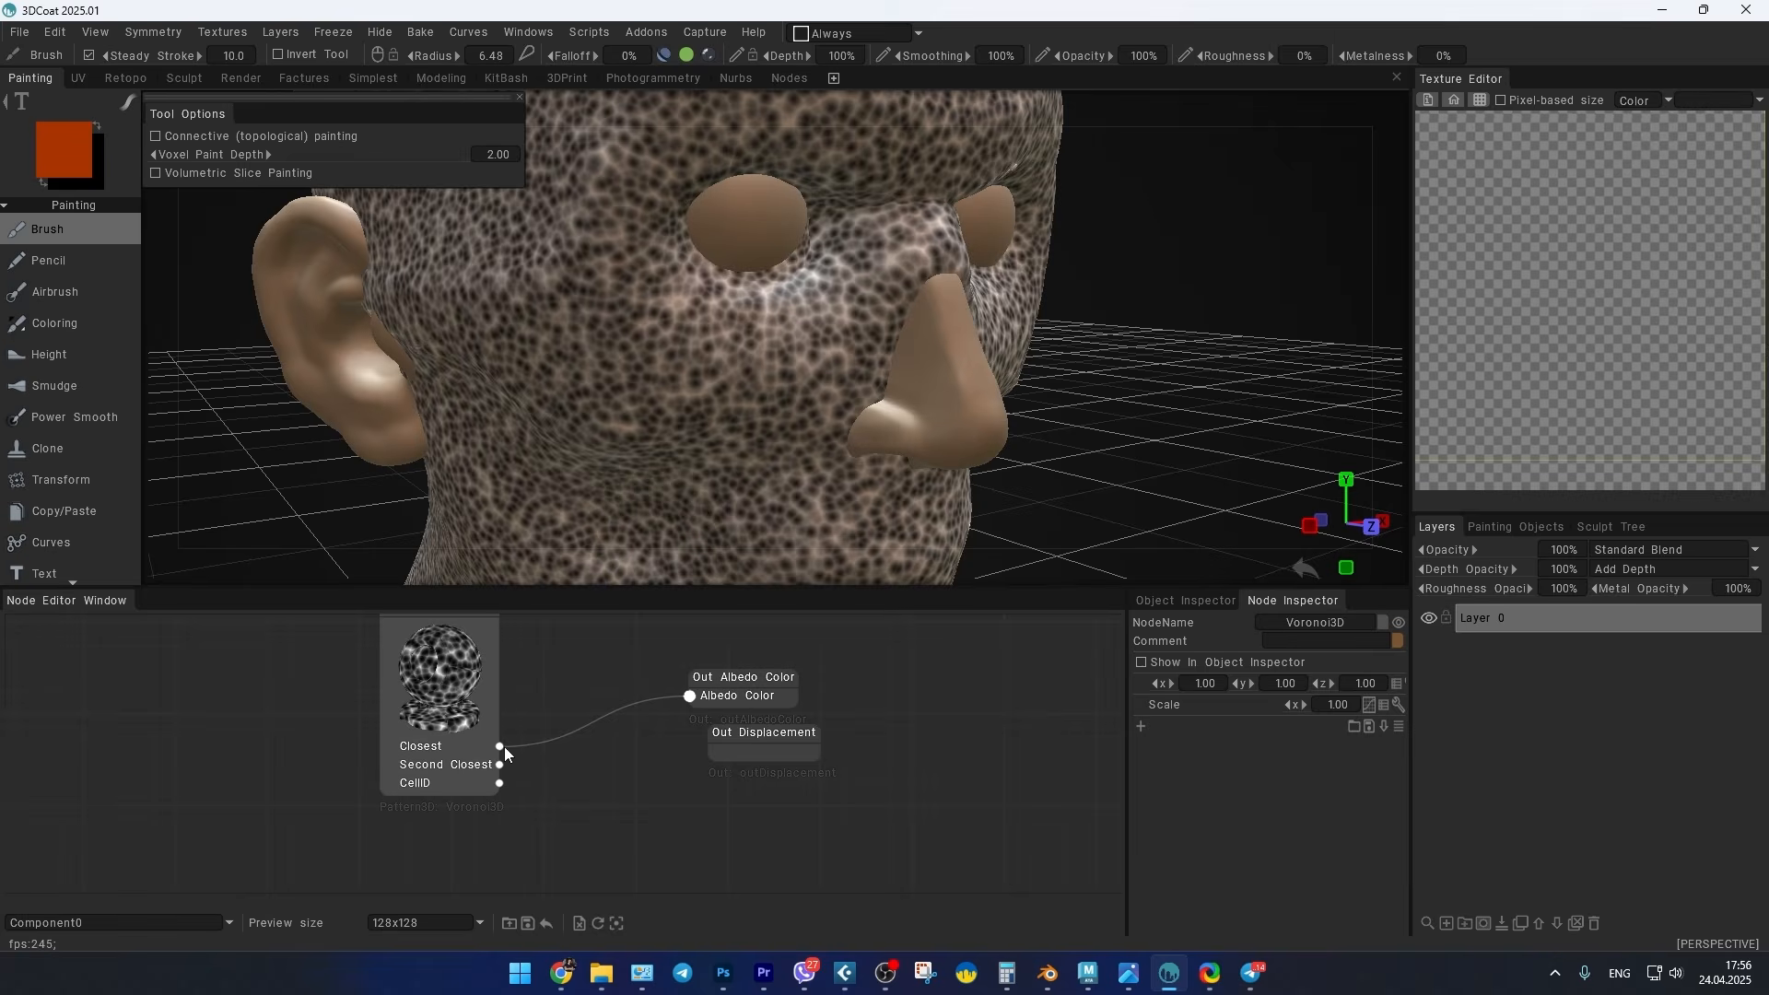
Step: Disconnect the Voronoi 3D Closest output from Albedo Color and connect it to the Displacement input
left_click_drag(697, 700, 592, 718)
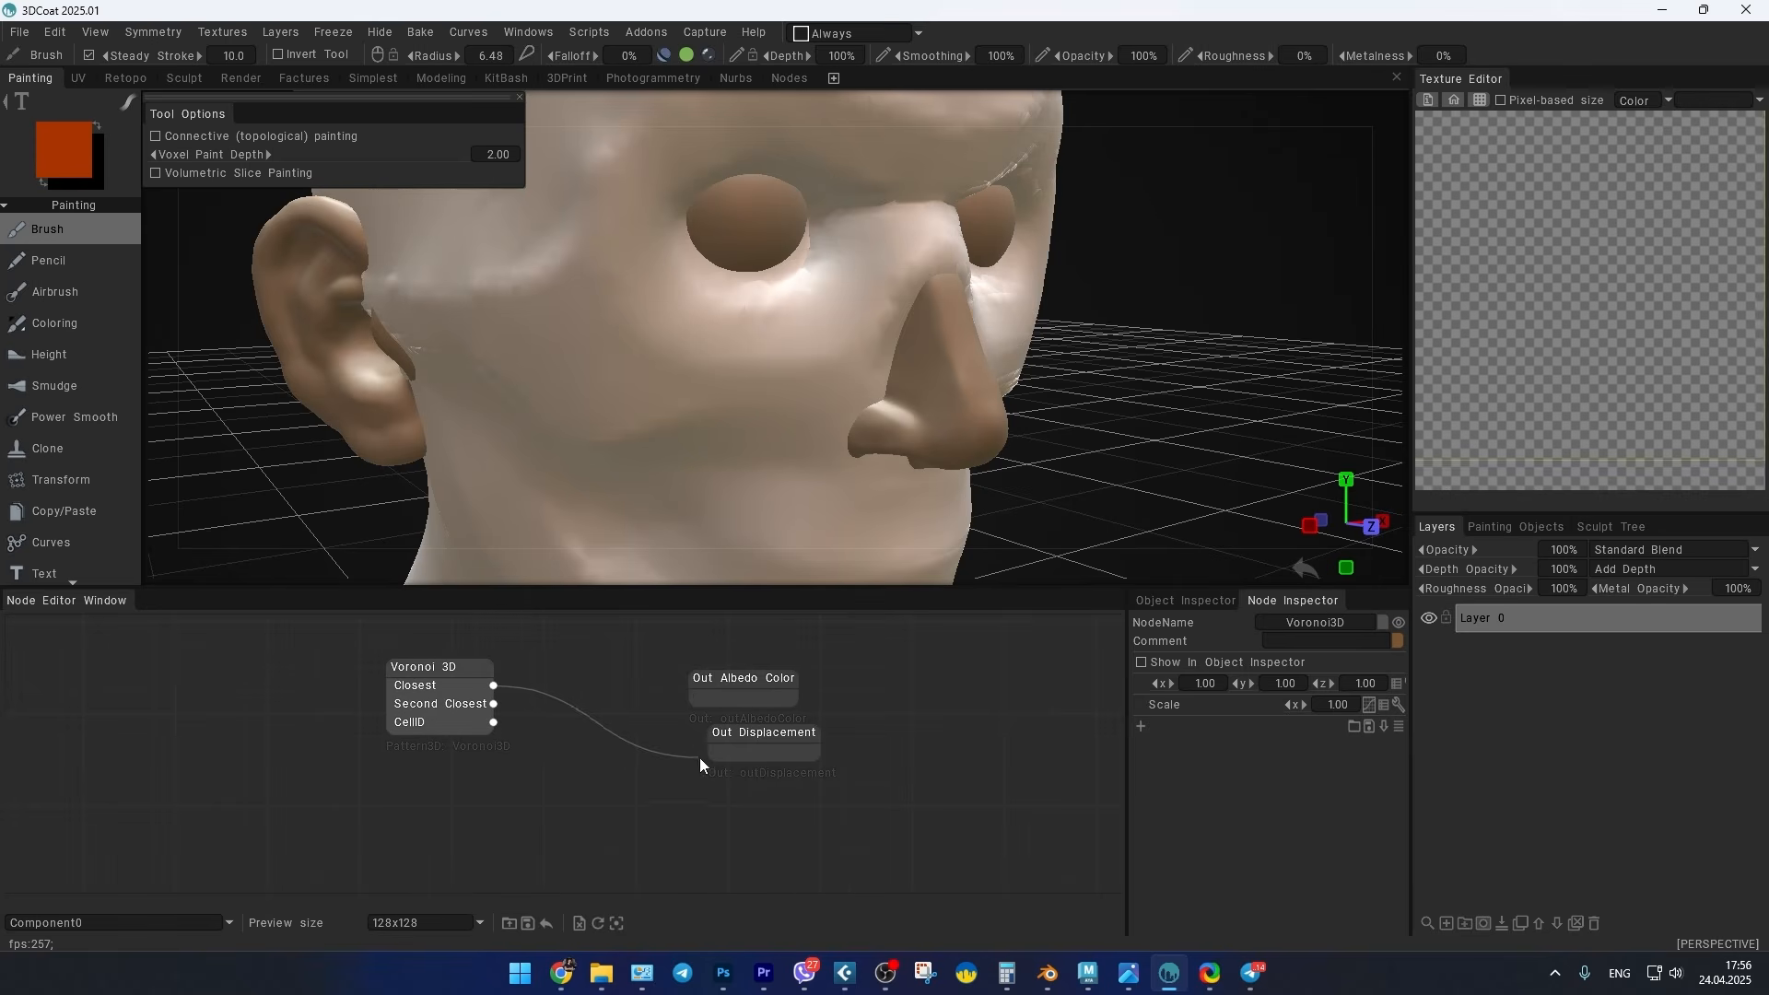
left_click_drag(699, 764, 711, 753)
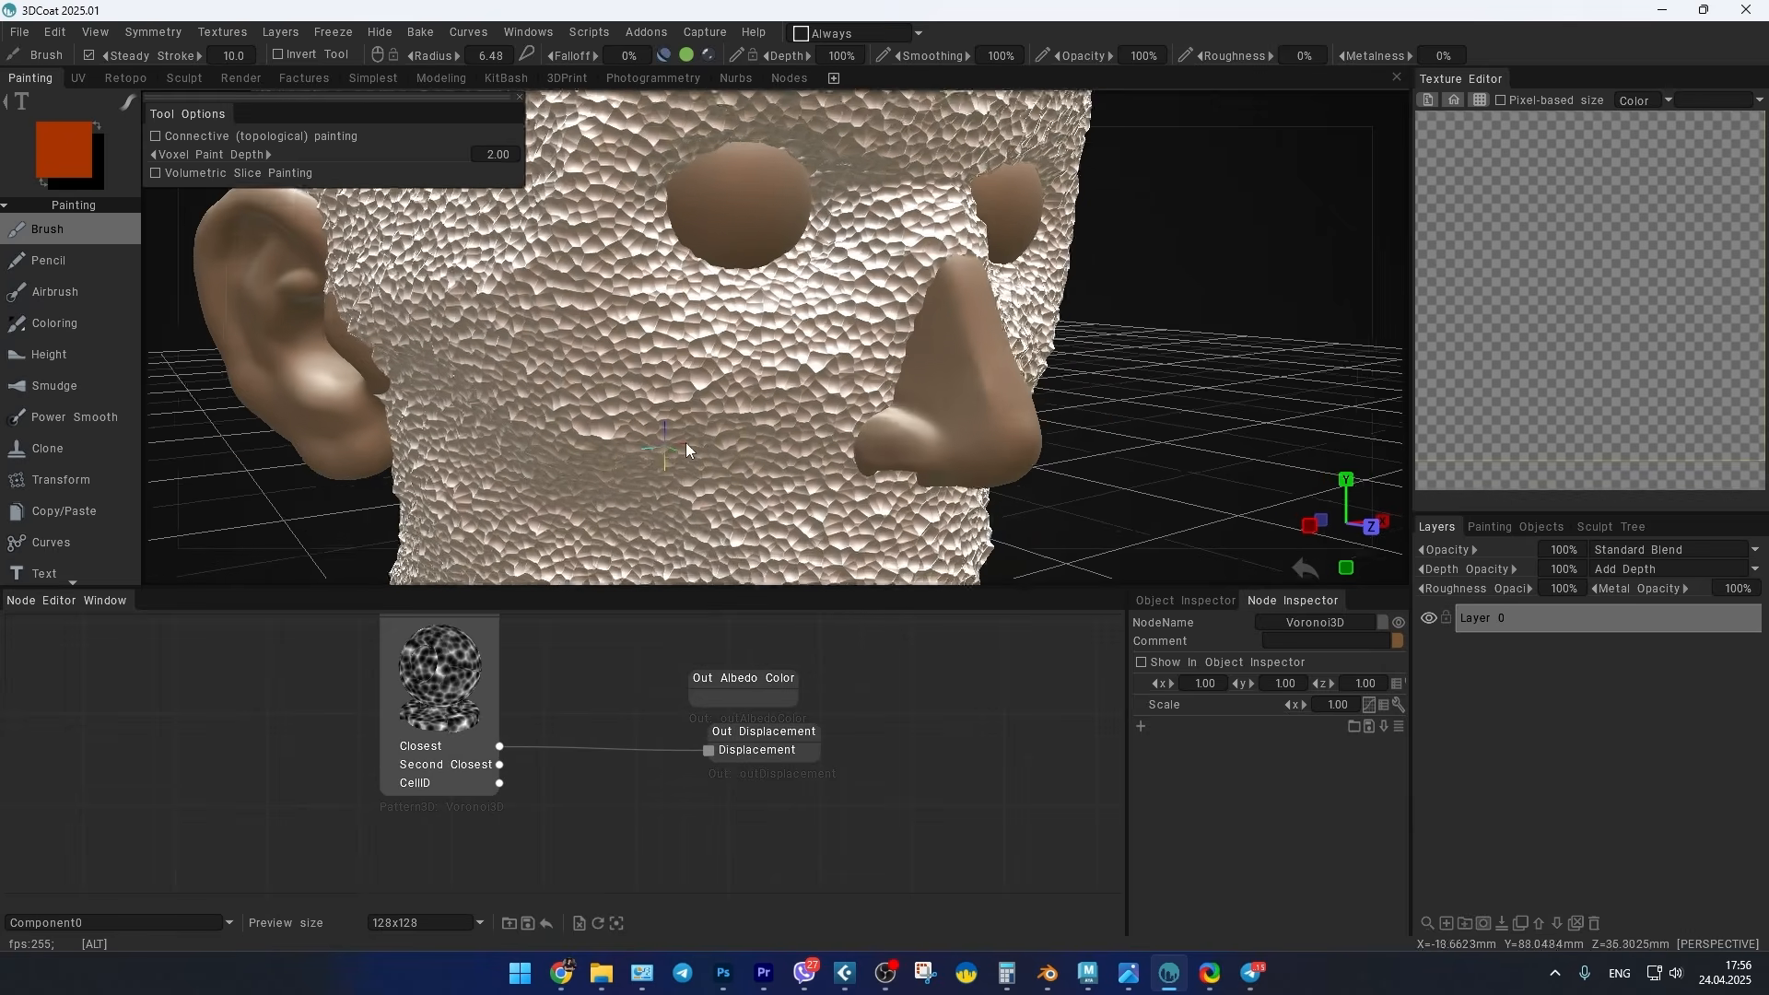
Step: Move the Voronoi 3D Closest connection from Displacement to Albedo Color and examine the cell pattern on the cheek
mouse_move(685, 443)
right_mouse_down("alt")
mouse_move(707, 462)
mouse_move(654, 454)
mouse_move(695, 461)
right_mouse_up("alt")
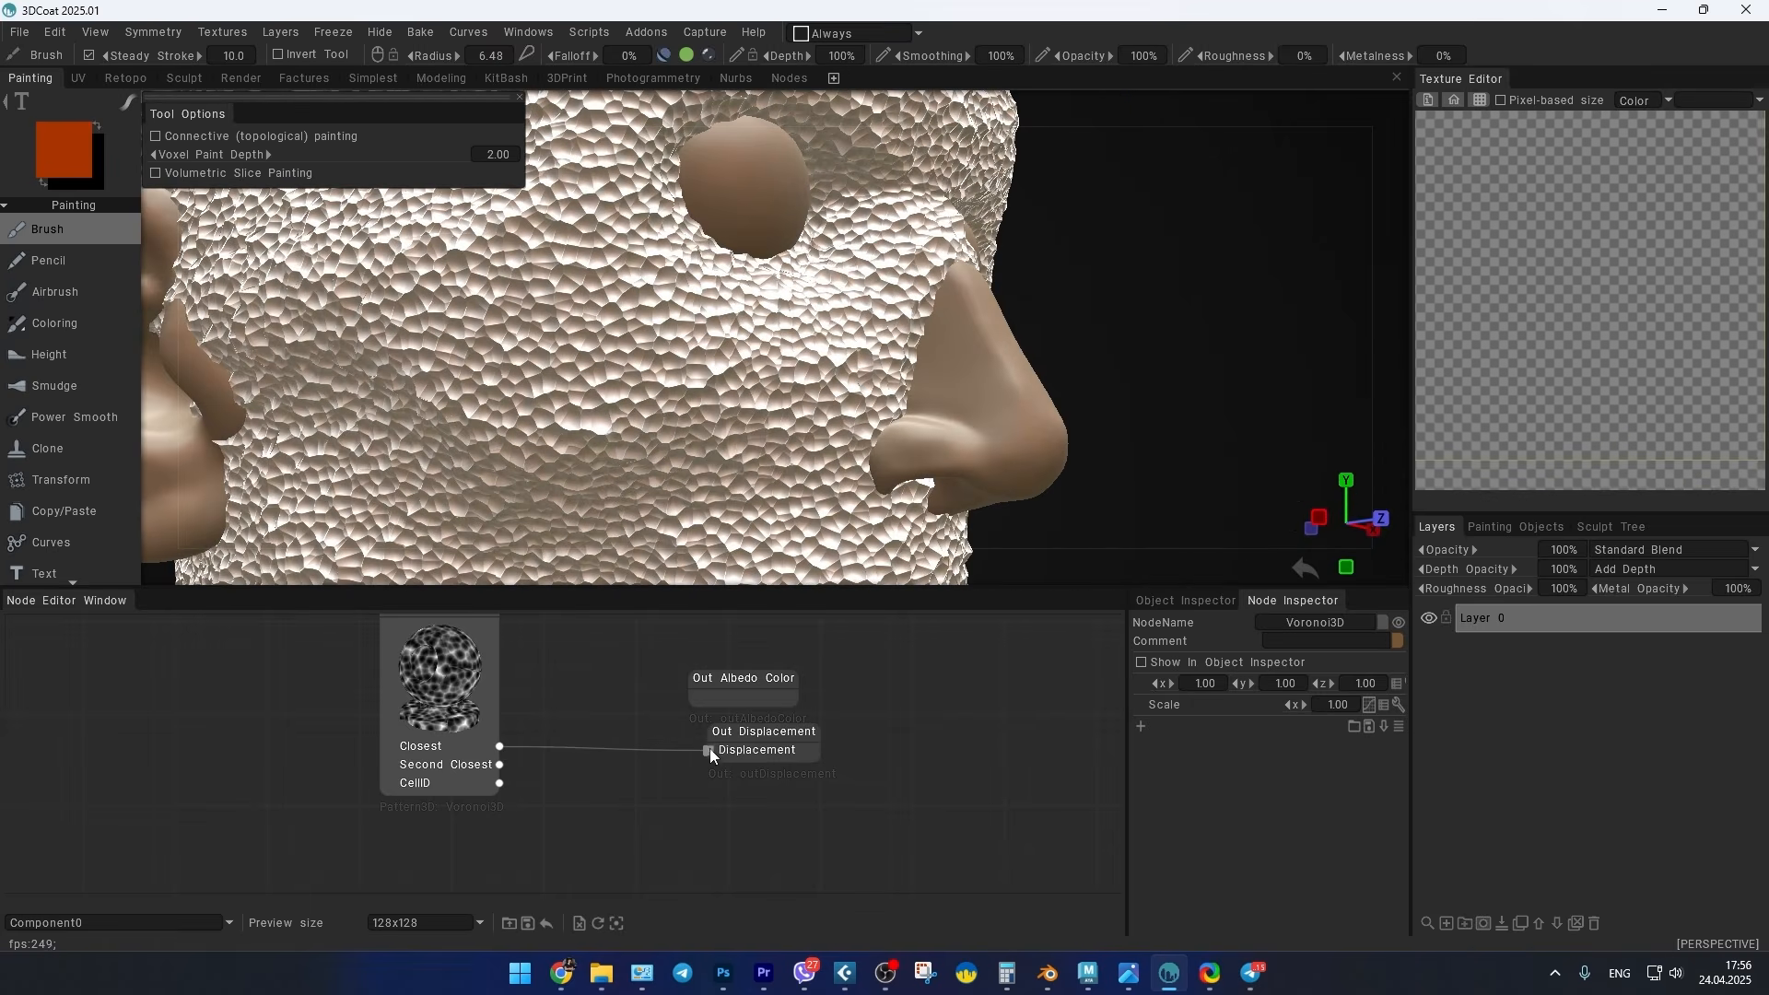
left_click_drag(710, 753, 689, 696)
mouse_move(573, 356)
right_mouse_down("alt")
mouse_move(615, 425)
mouse_move(556, 410)
right_mouse_up("alt")
scroll(586, 415, "down", 10)
scroll(572, 387, "down", 6)
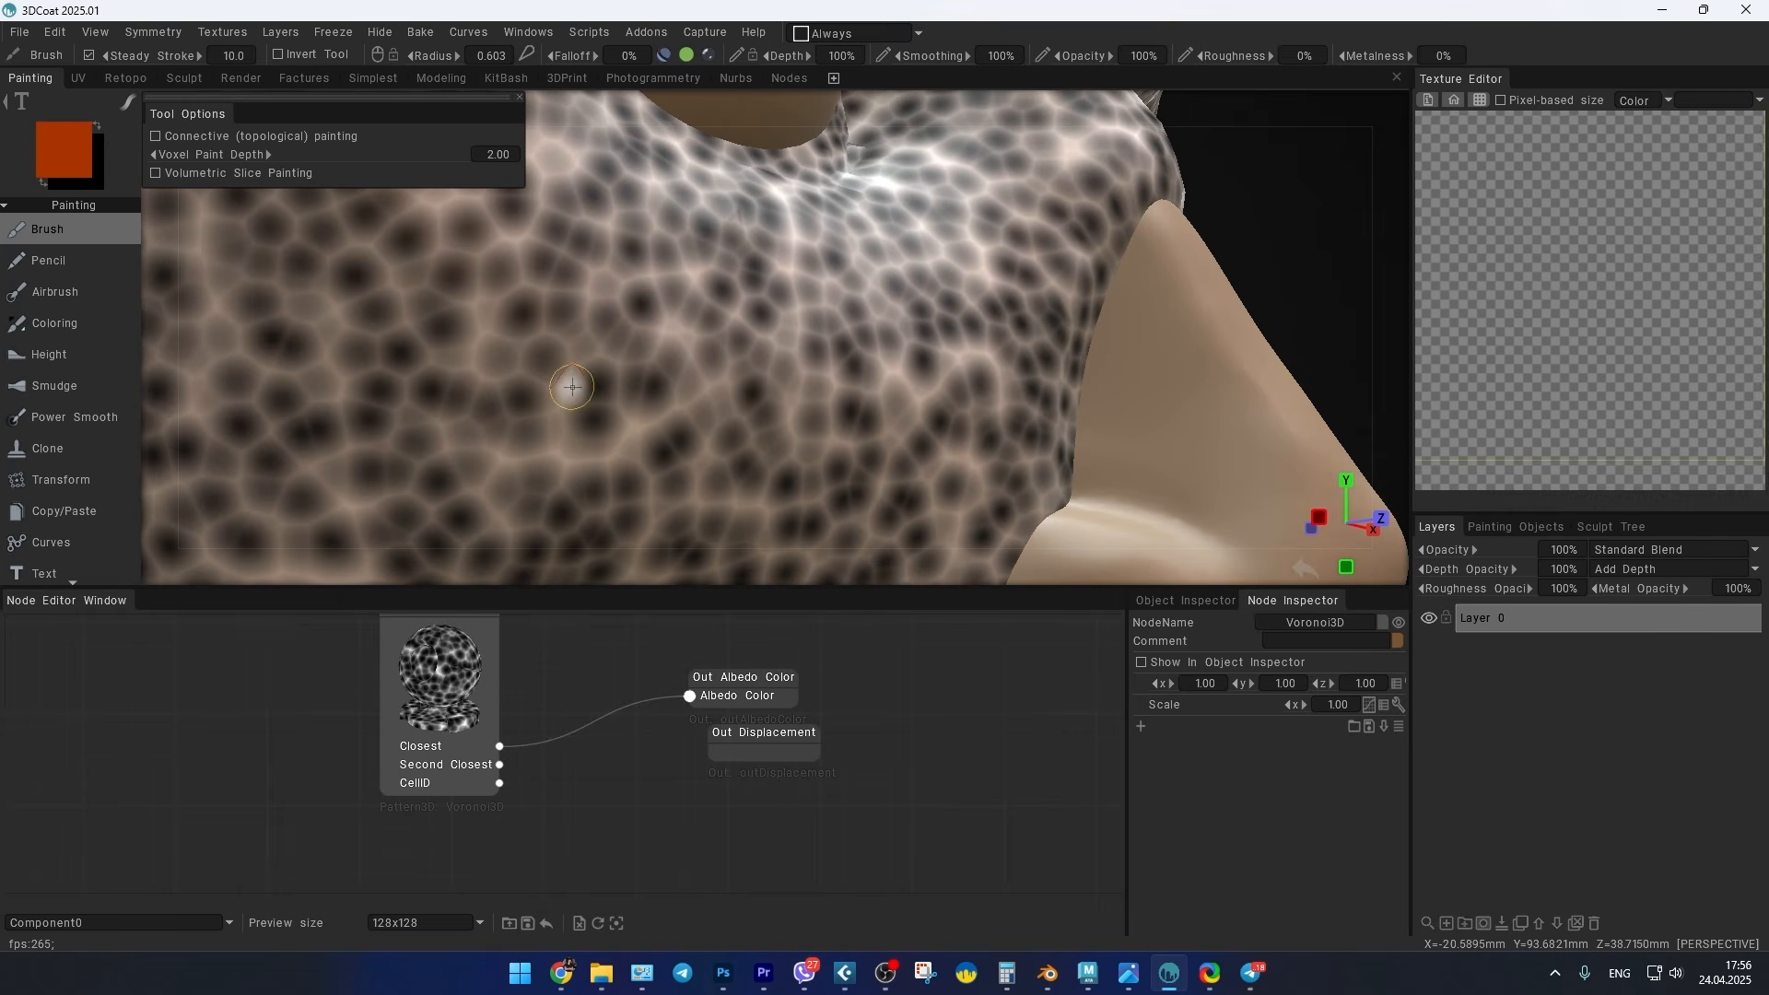
scroll(572, 387, "down", 2)
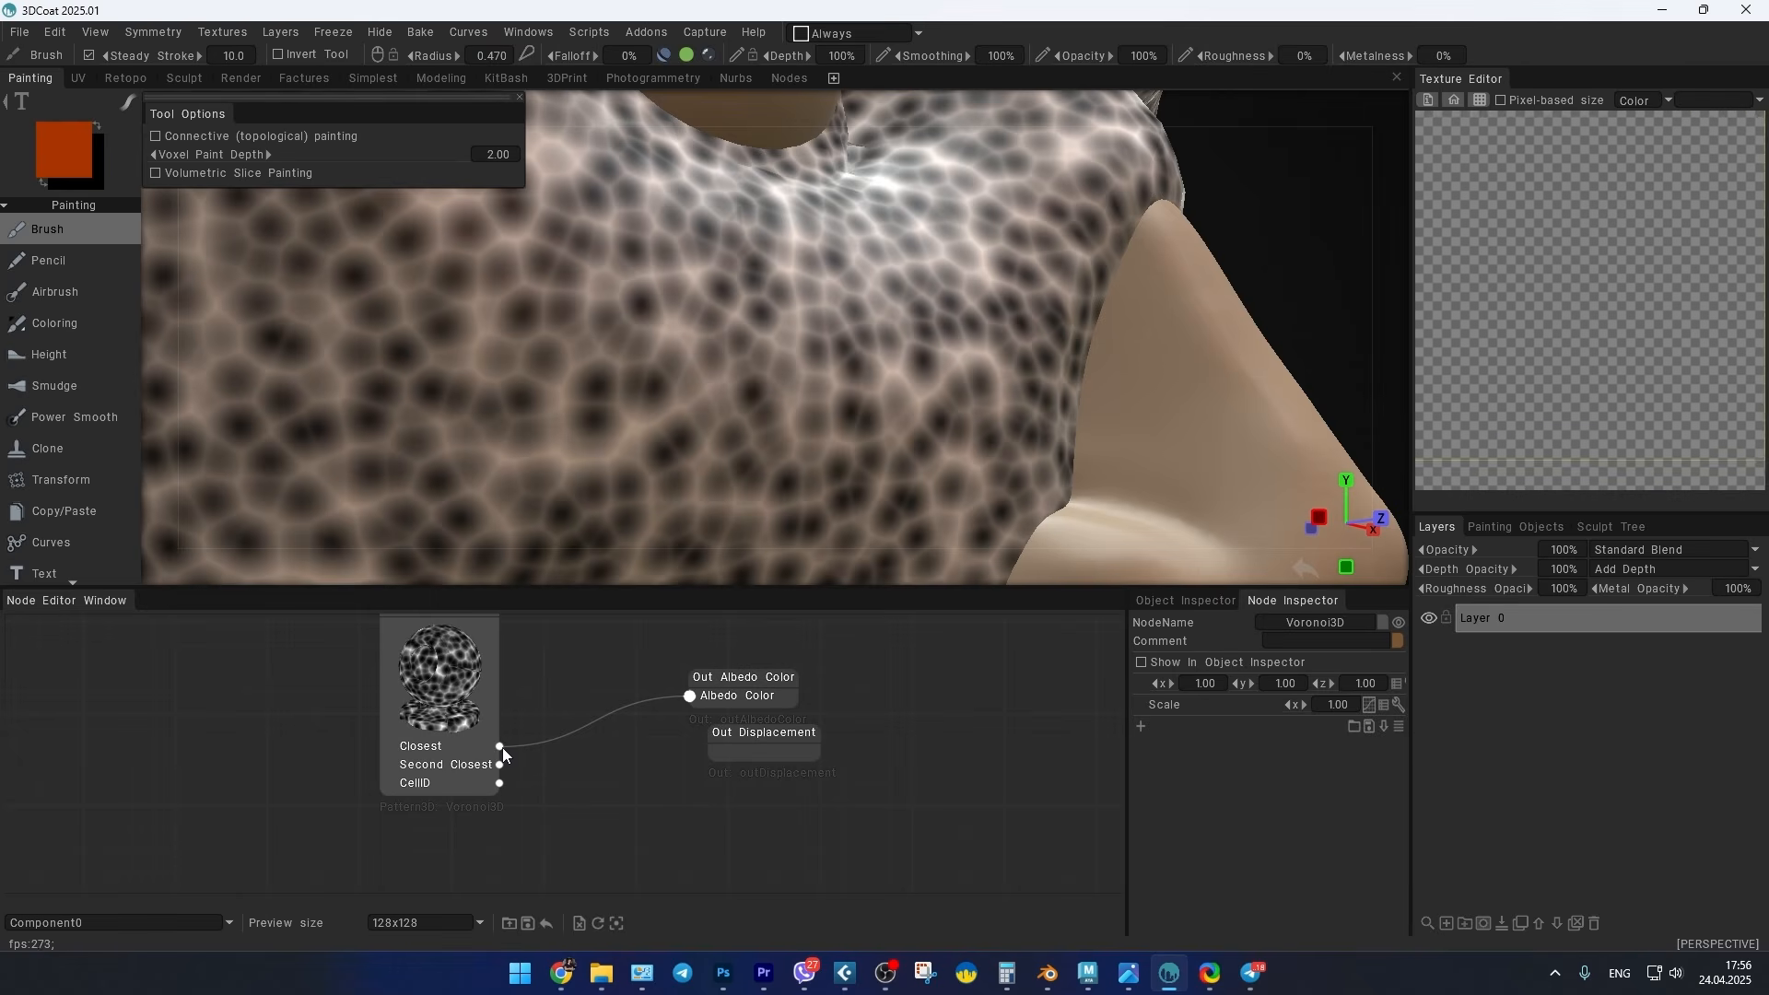
Step: Connect the Voronoi 3D Closest output to Displacement as well and align the Out Albedo Color node above Out Displacement
left_click_drag(499, 746, 711, 749)
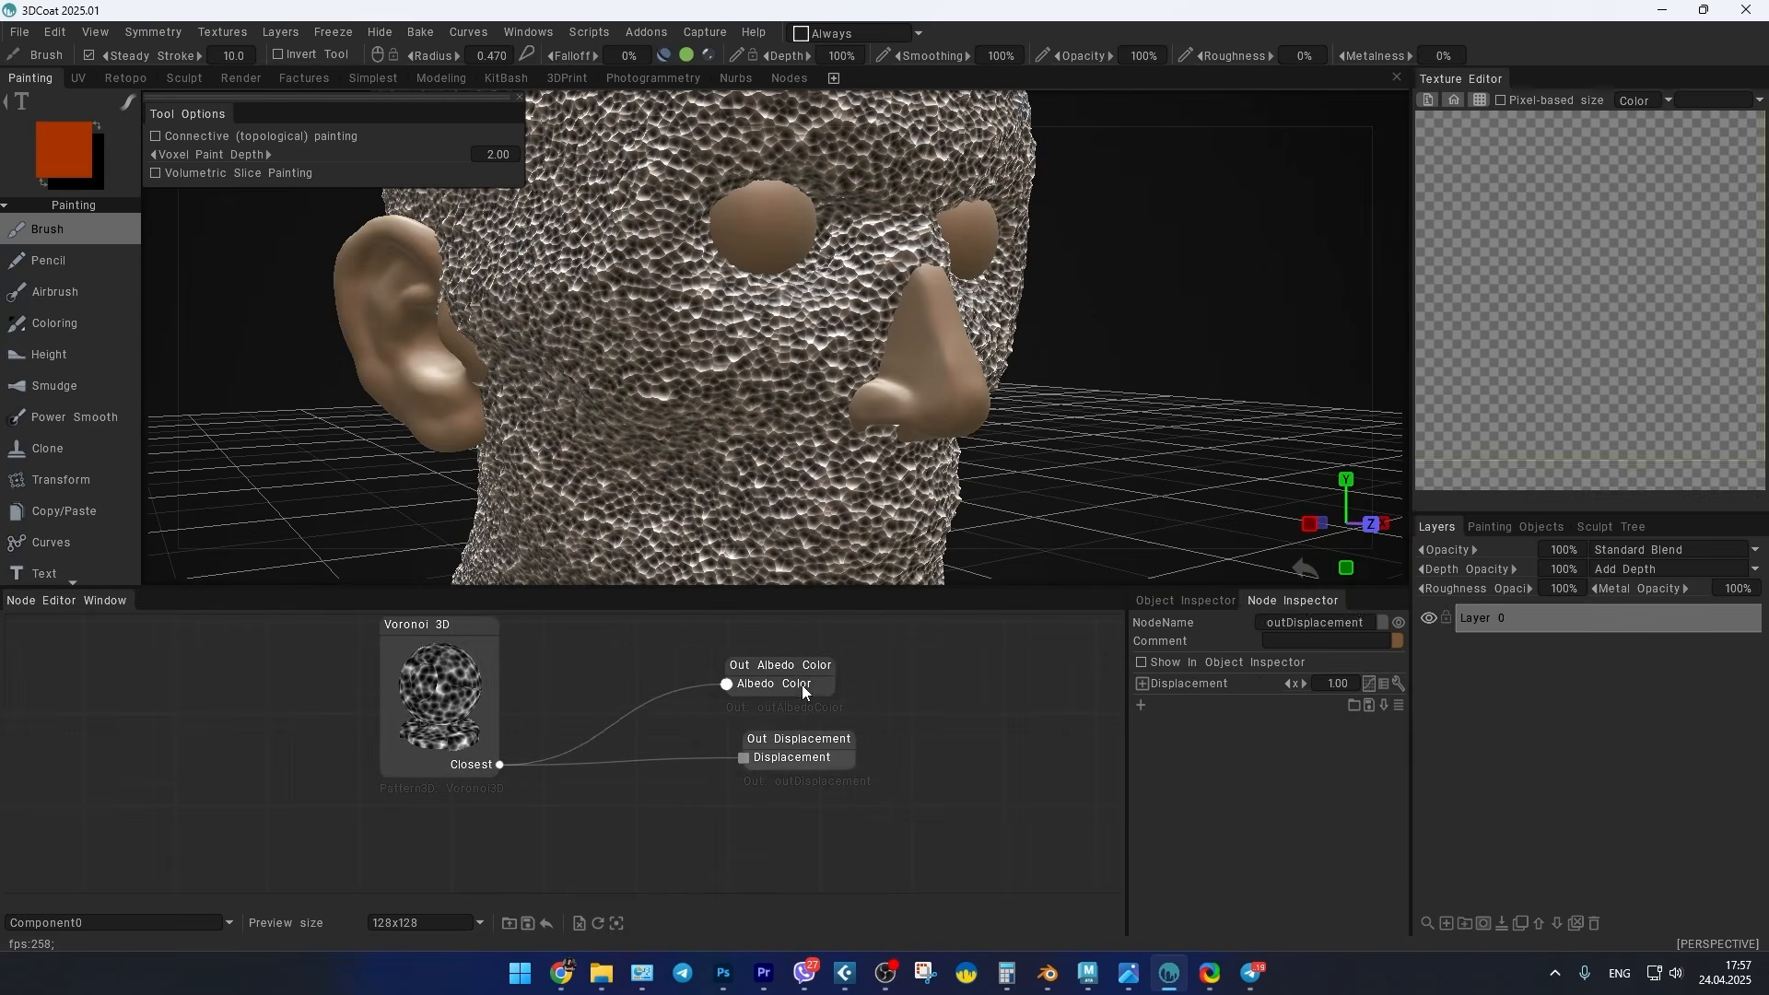
left_click_drag(805, 665, 820, 663)
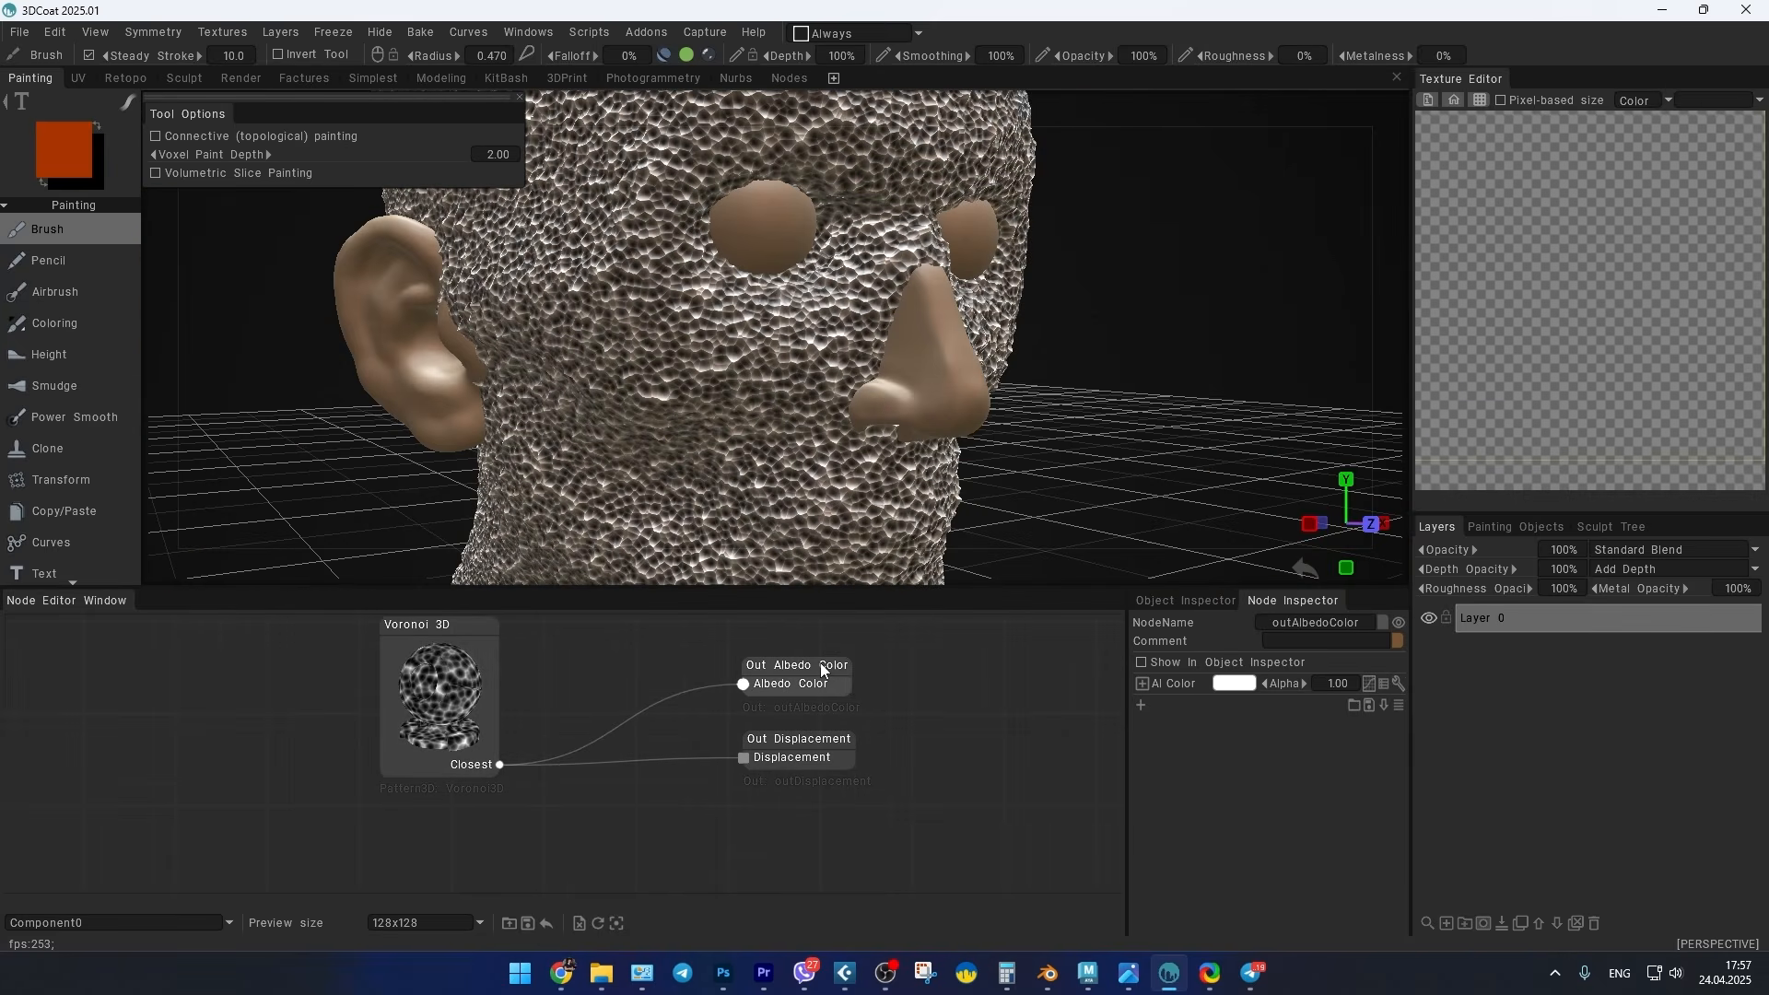
Step: Try a Voronoi 3D Scale of 0.100 and bend the Scale parameter's curve at its midpoint
left_click(461, 698)
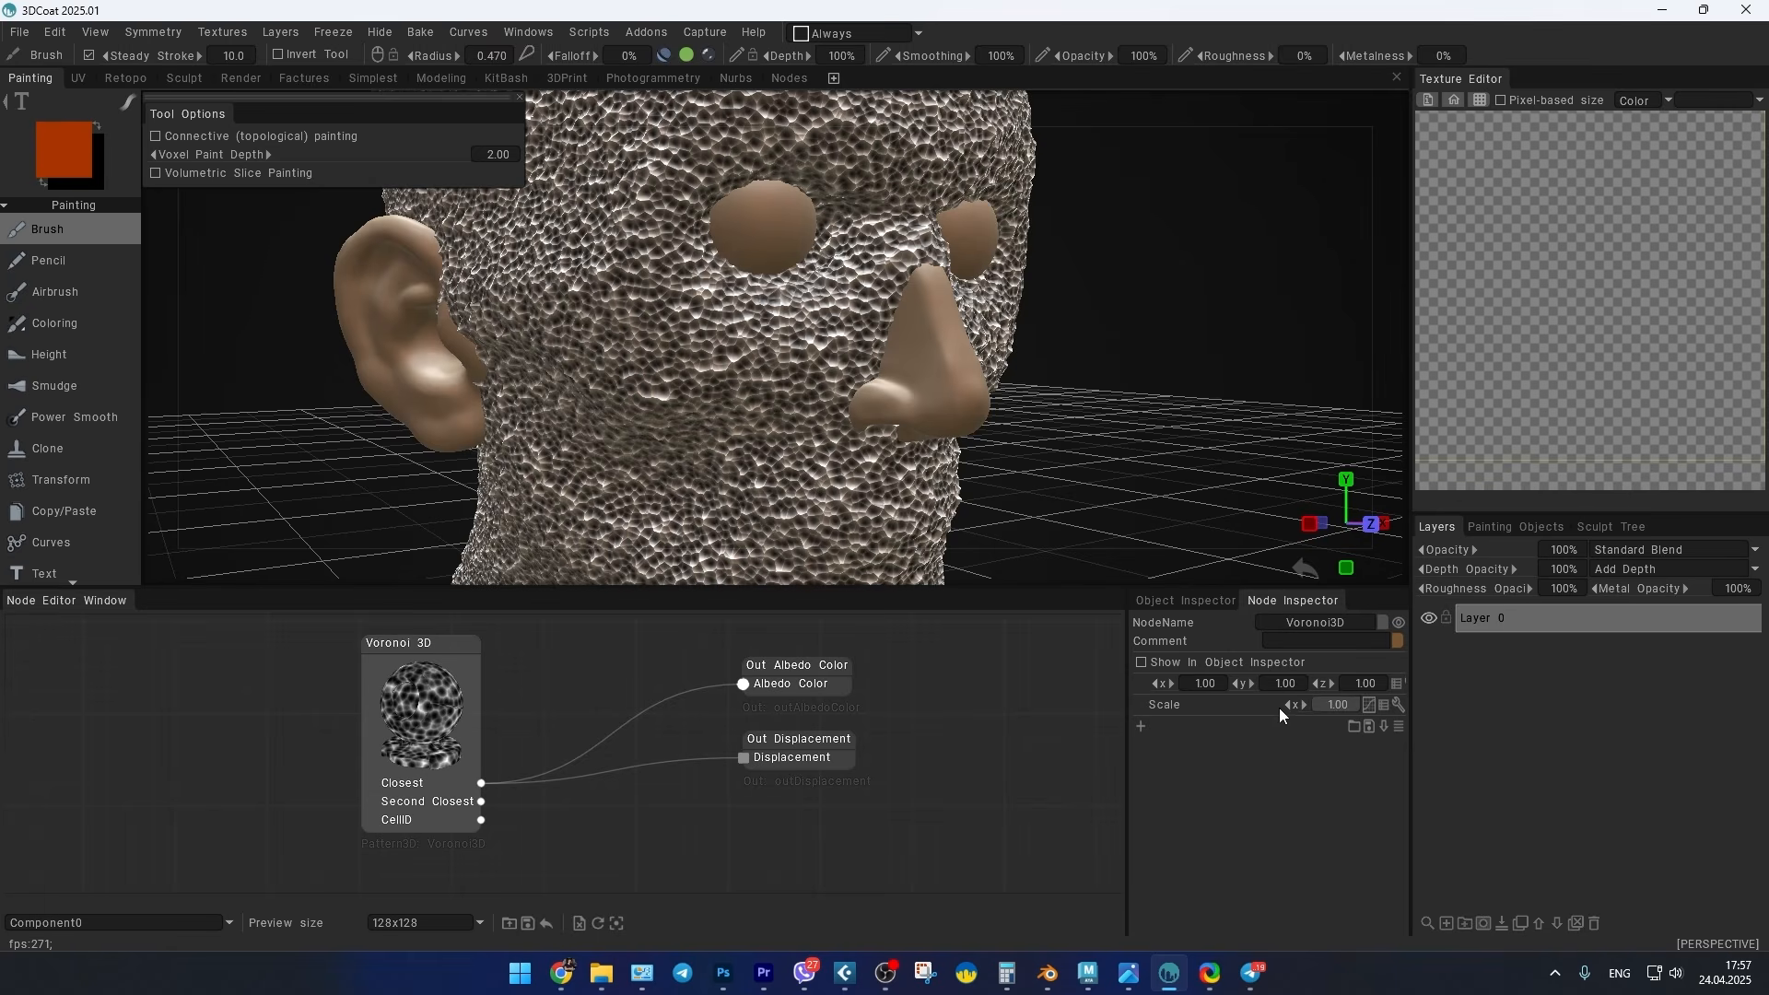
left_click_drag(1279, 707, 1273, 707)
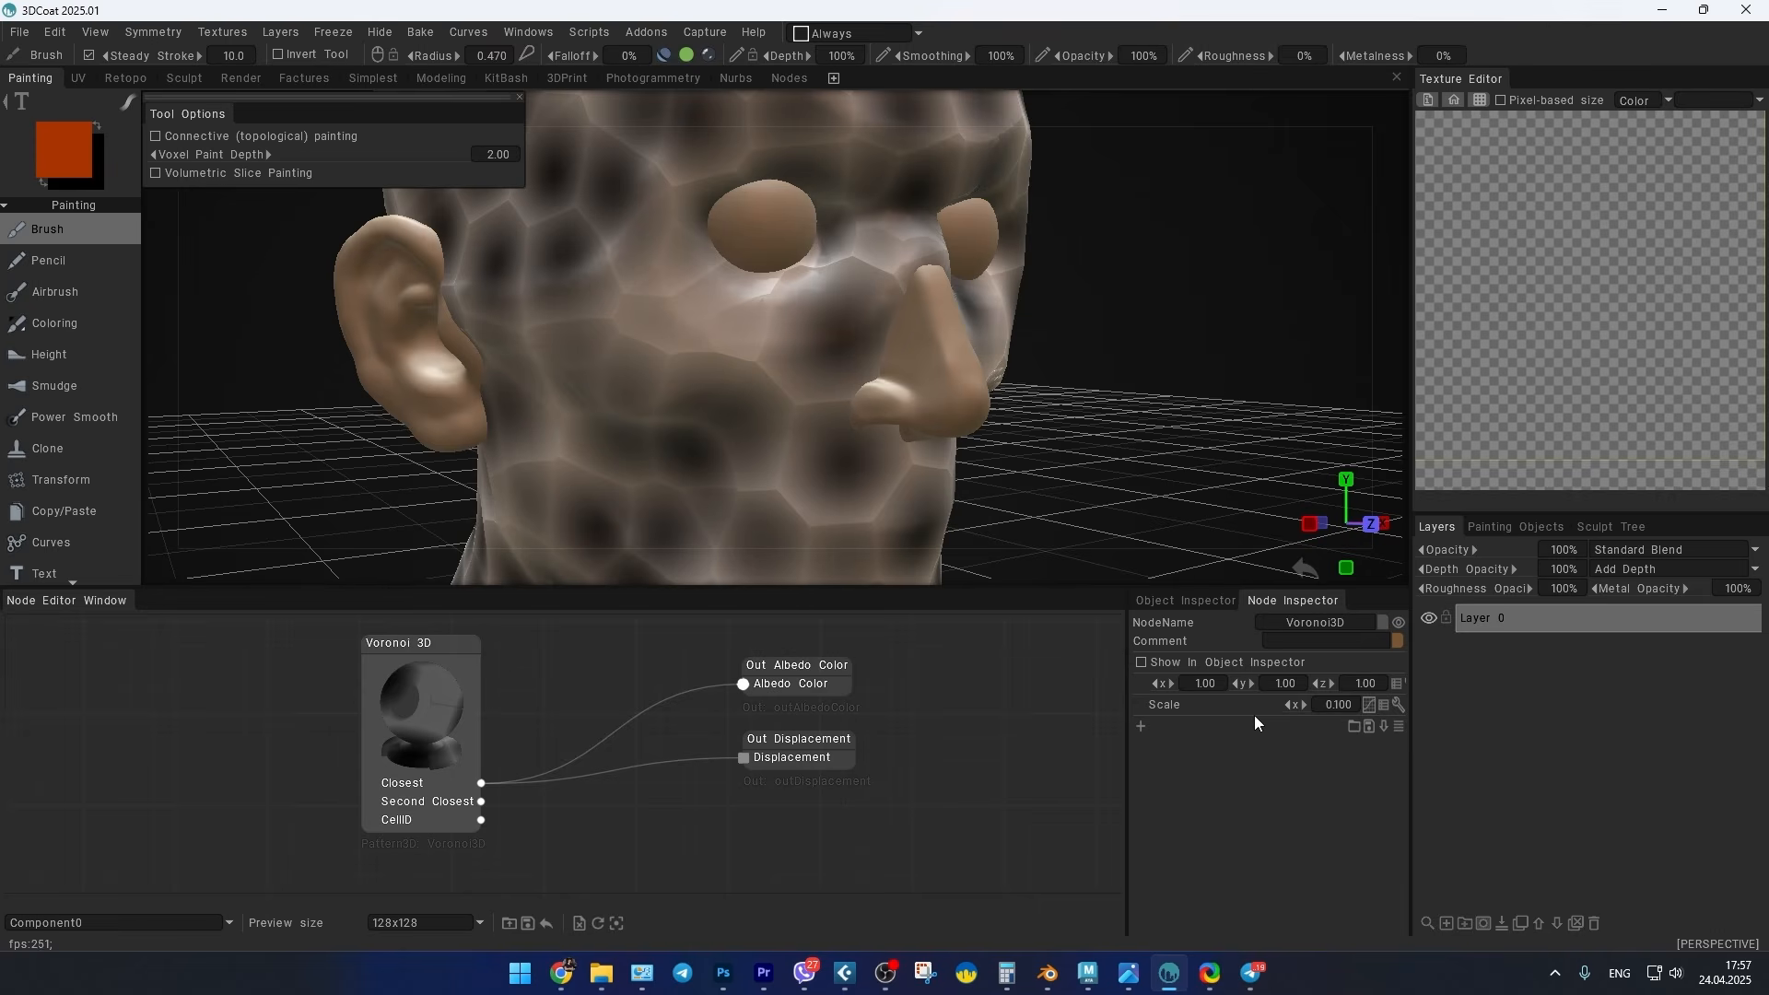
left_click(1369, 705)
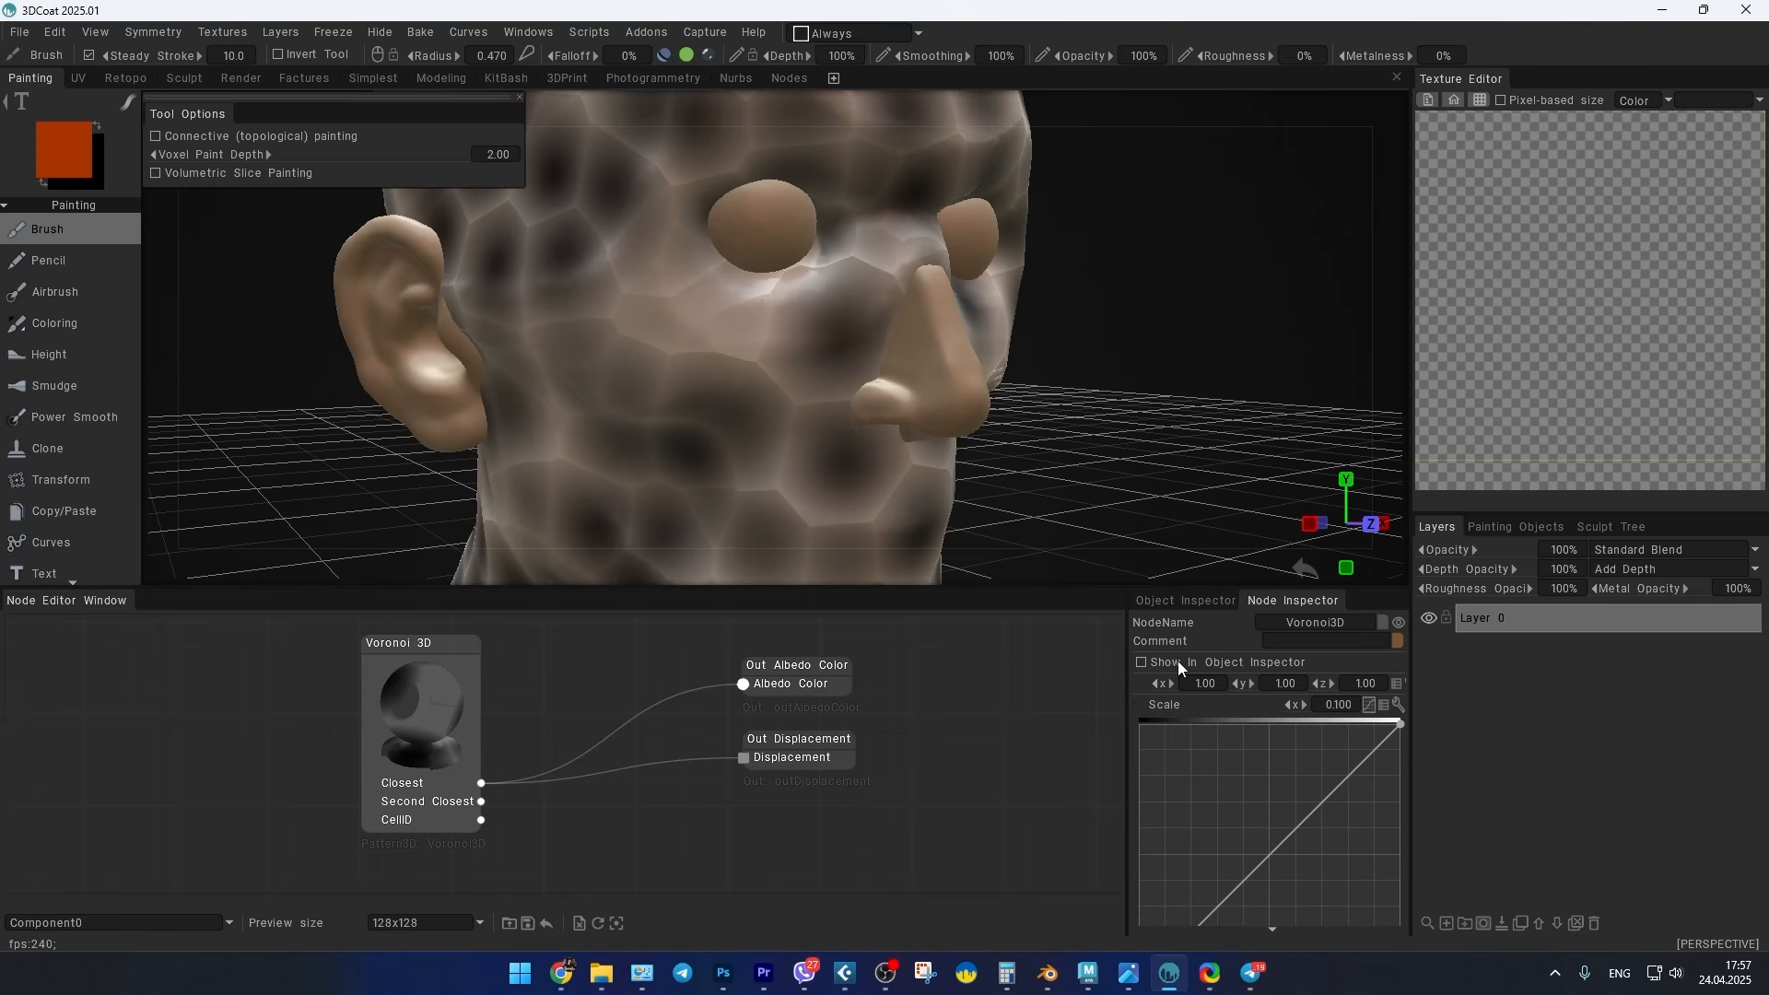
scroll(1183, 794, "down", 2)
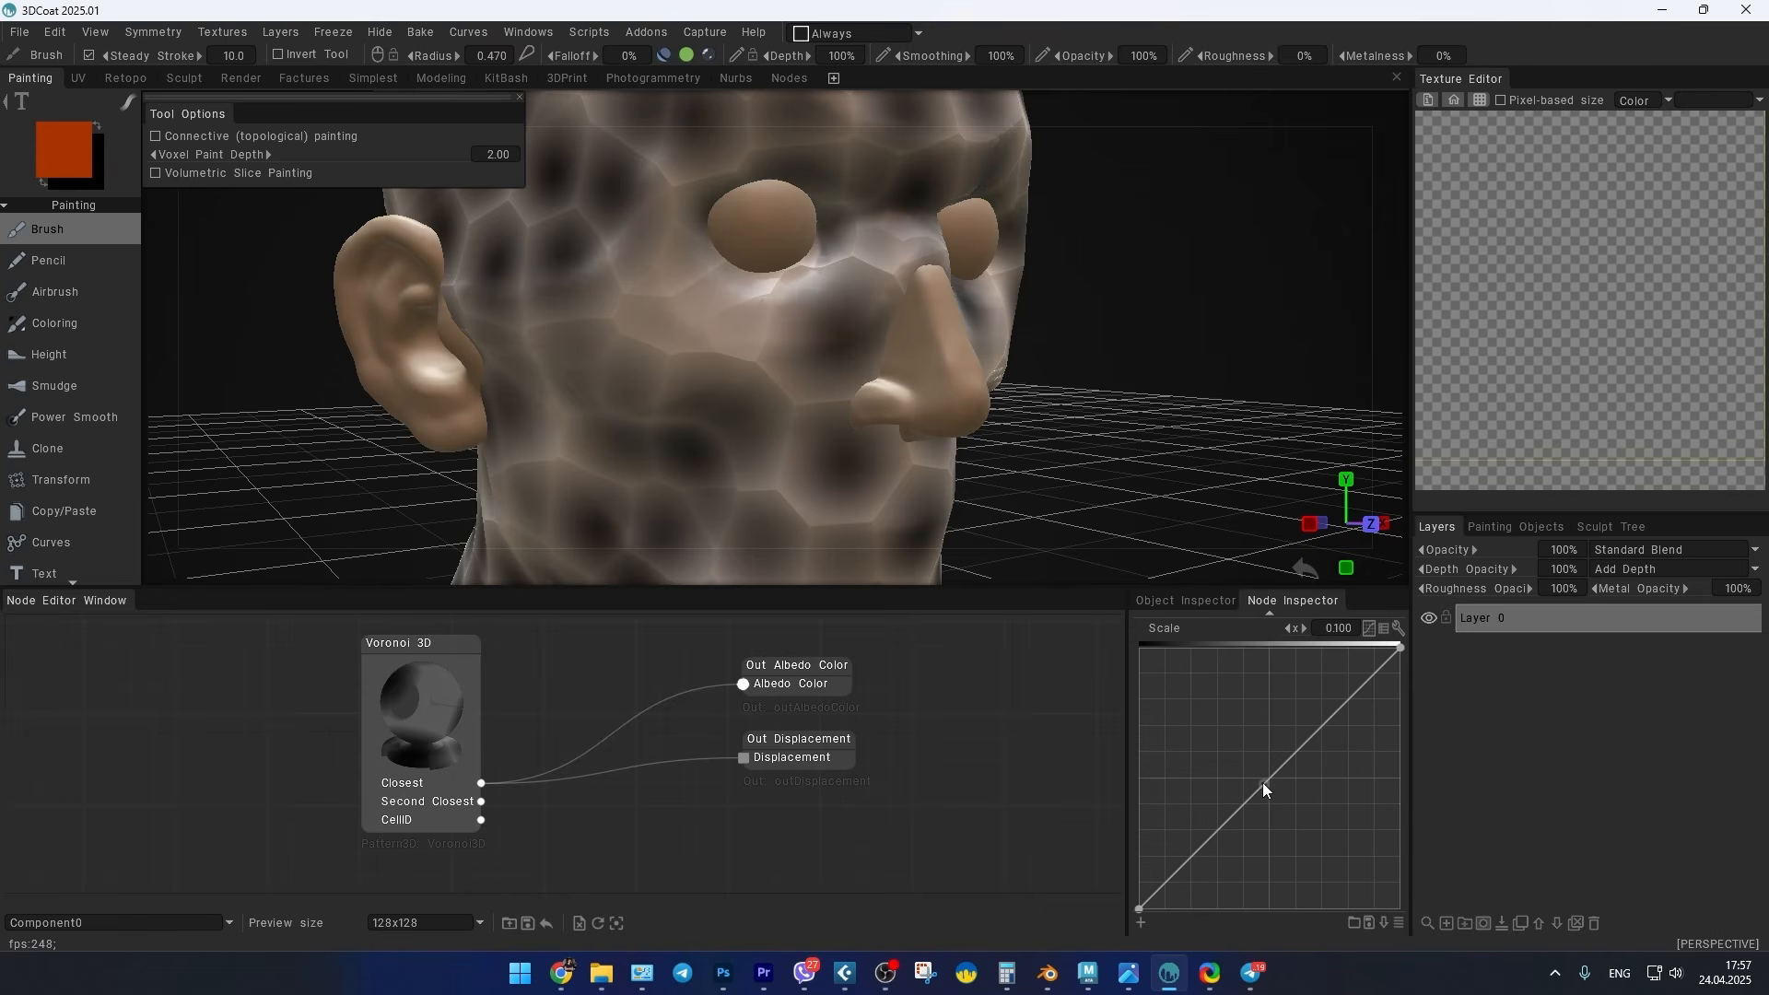
left_click_drag(1264, 789, 1349, 822)
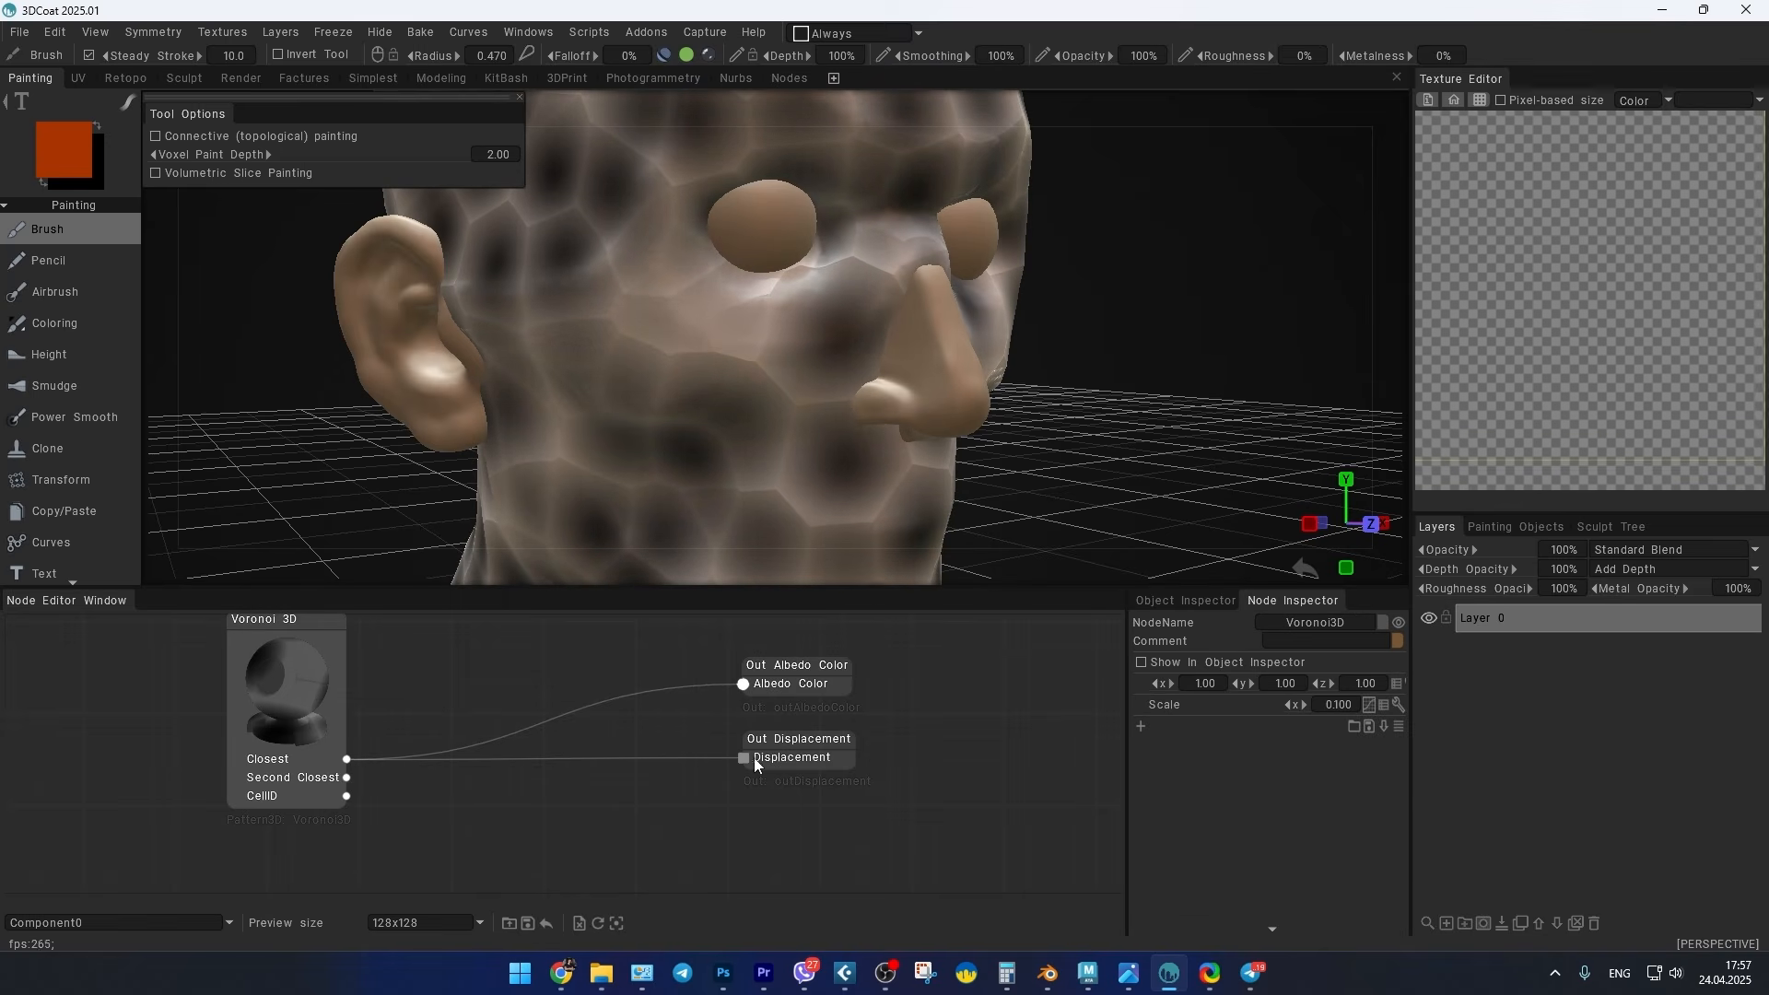
Step: Disconnect the Closest output from Displacement and set the Voronoi 3D Scale to 0.500
left_click_drag(754, 765, 759, 727)
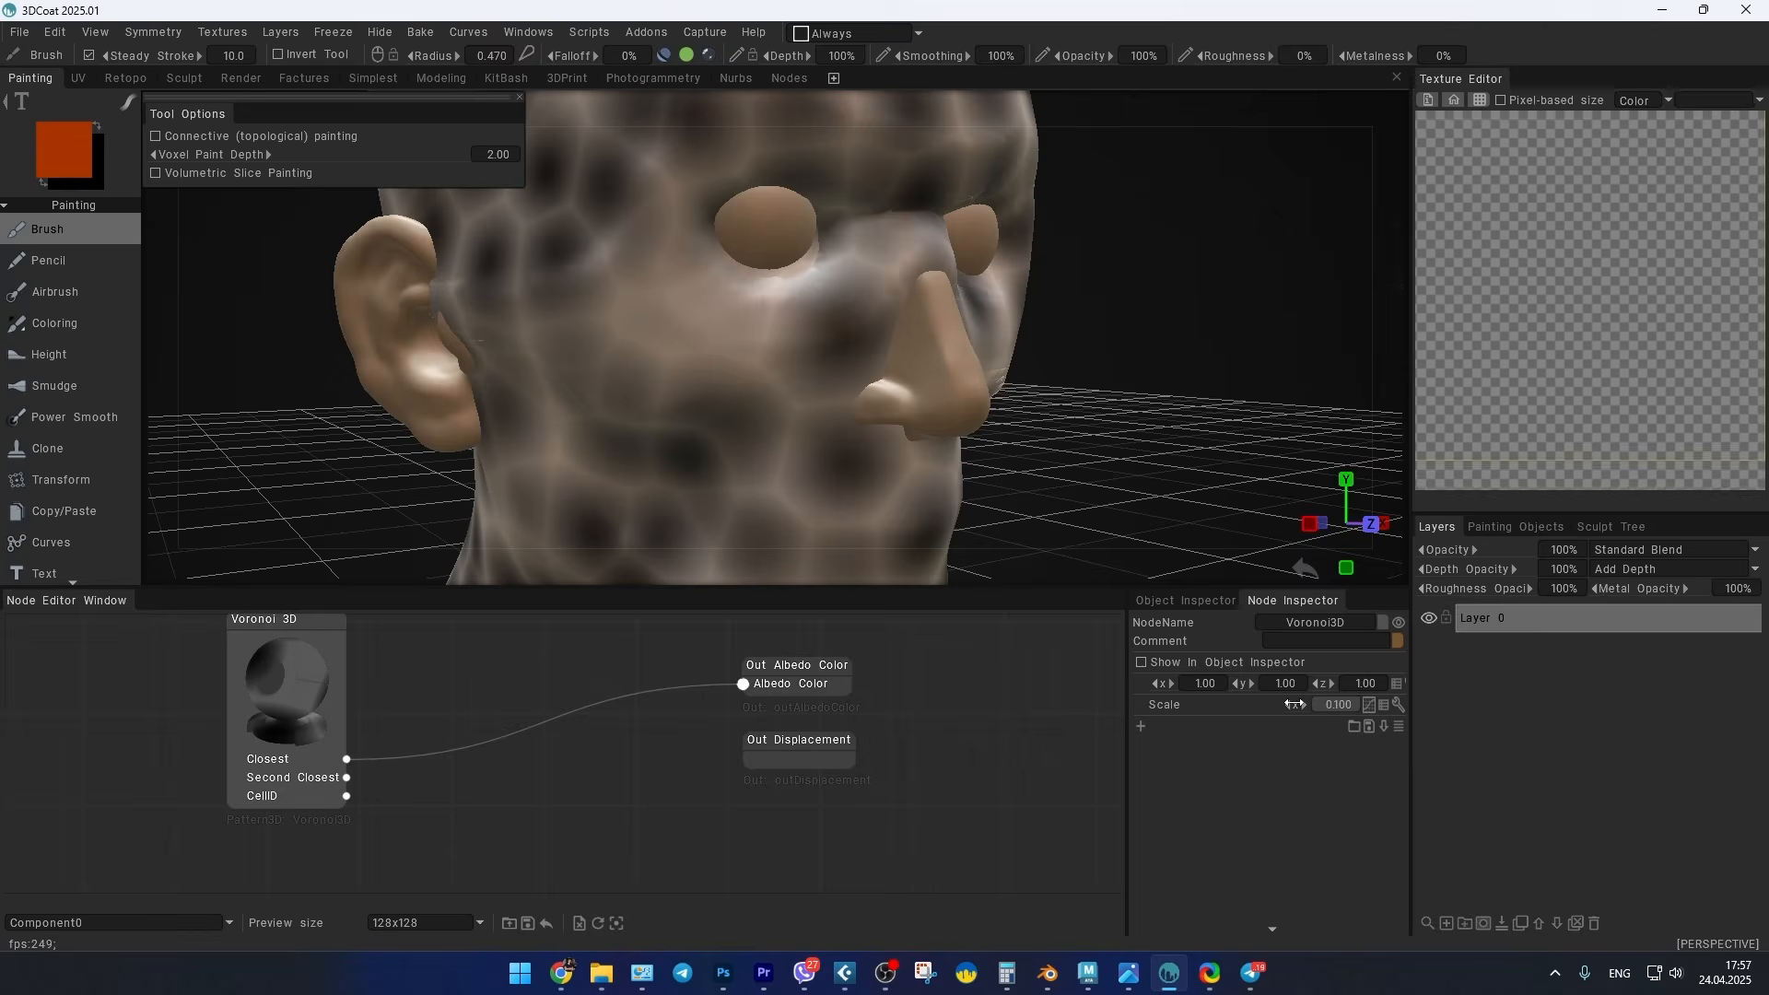
left_click_drag(1295, 704, 1289, 704)
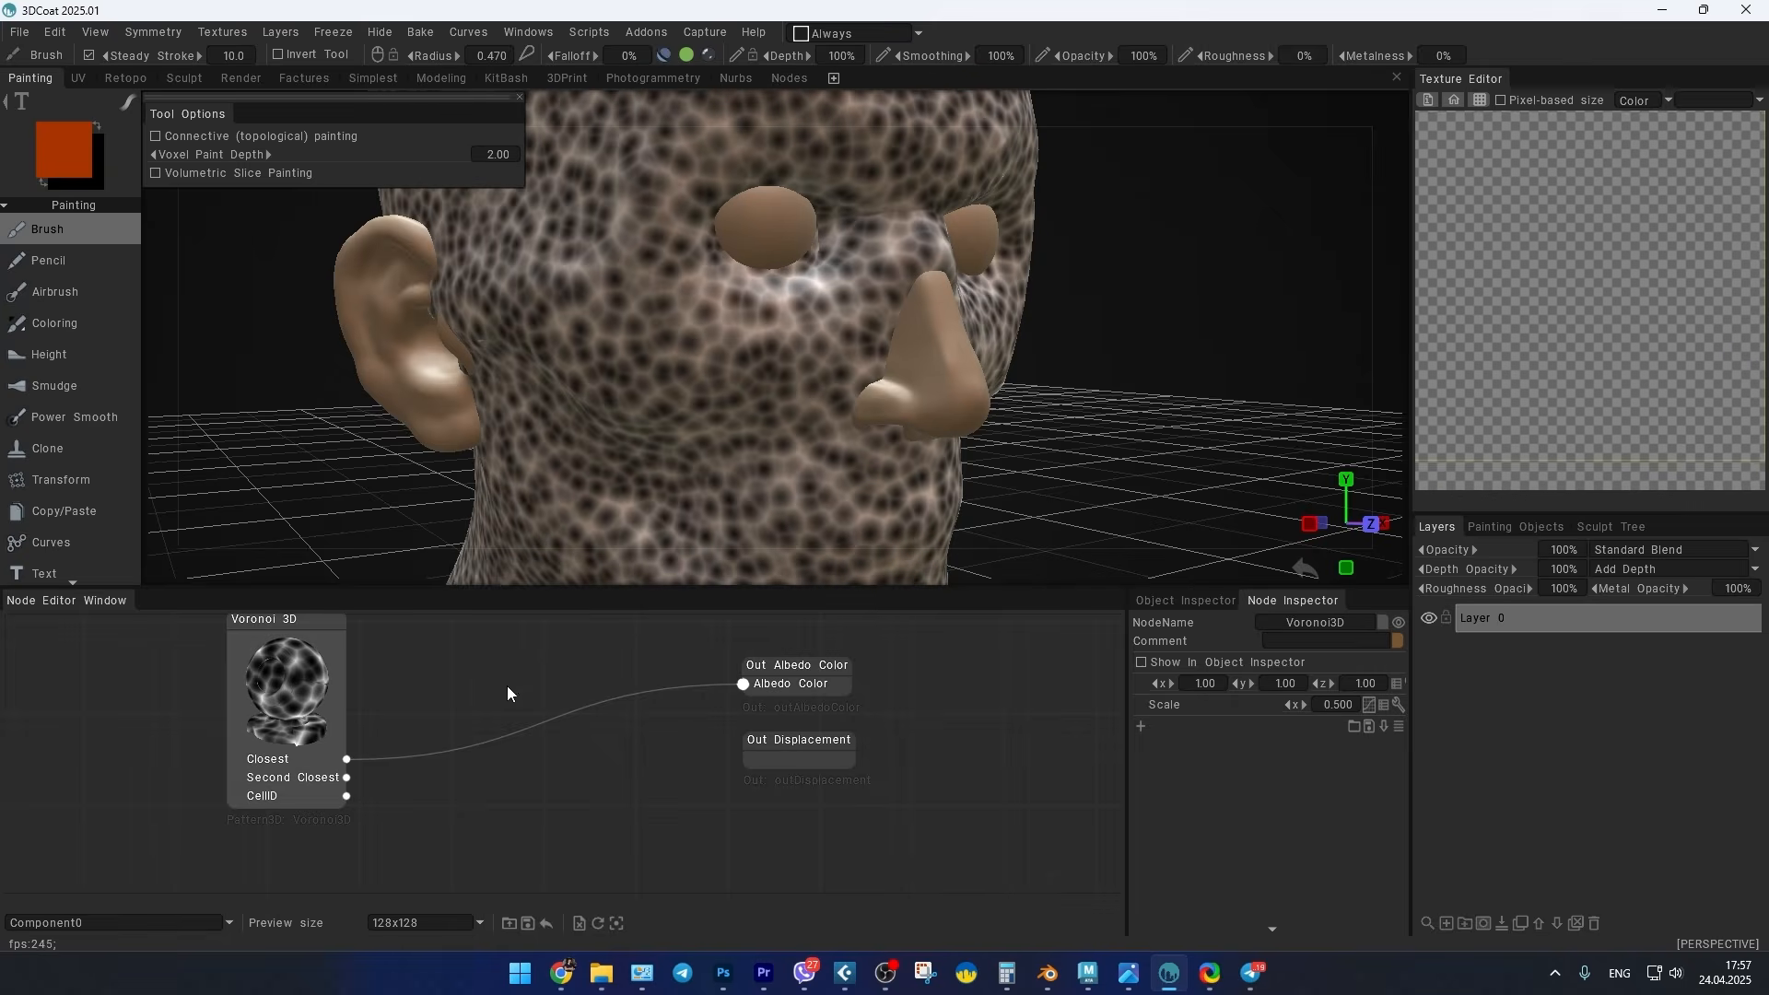
Step: Add a OneKnot vector node and insert it between the Voronoi 3D Closest output and Albedo Color
right_click(506, 693)
mouse_move(517, 792)
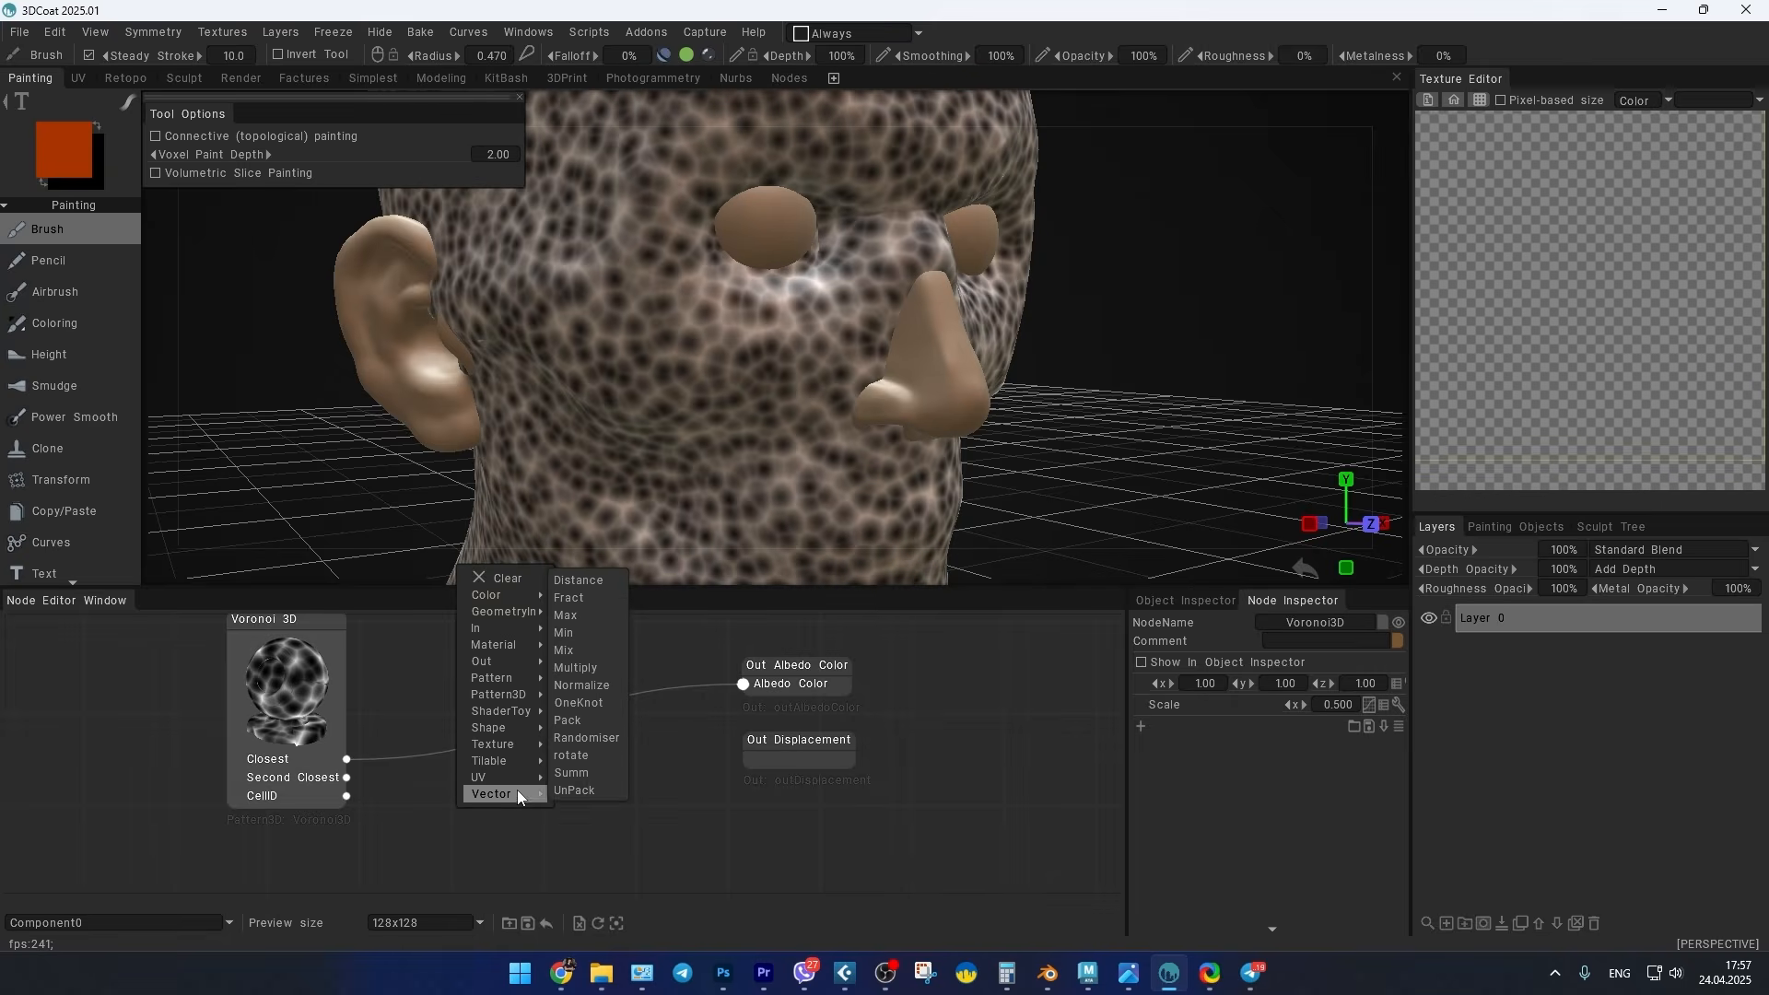
left_click(594, 701)
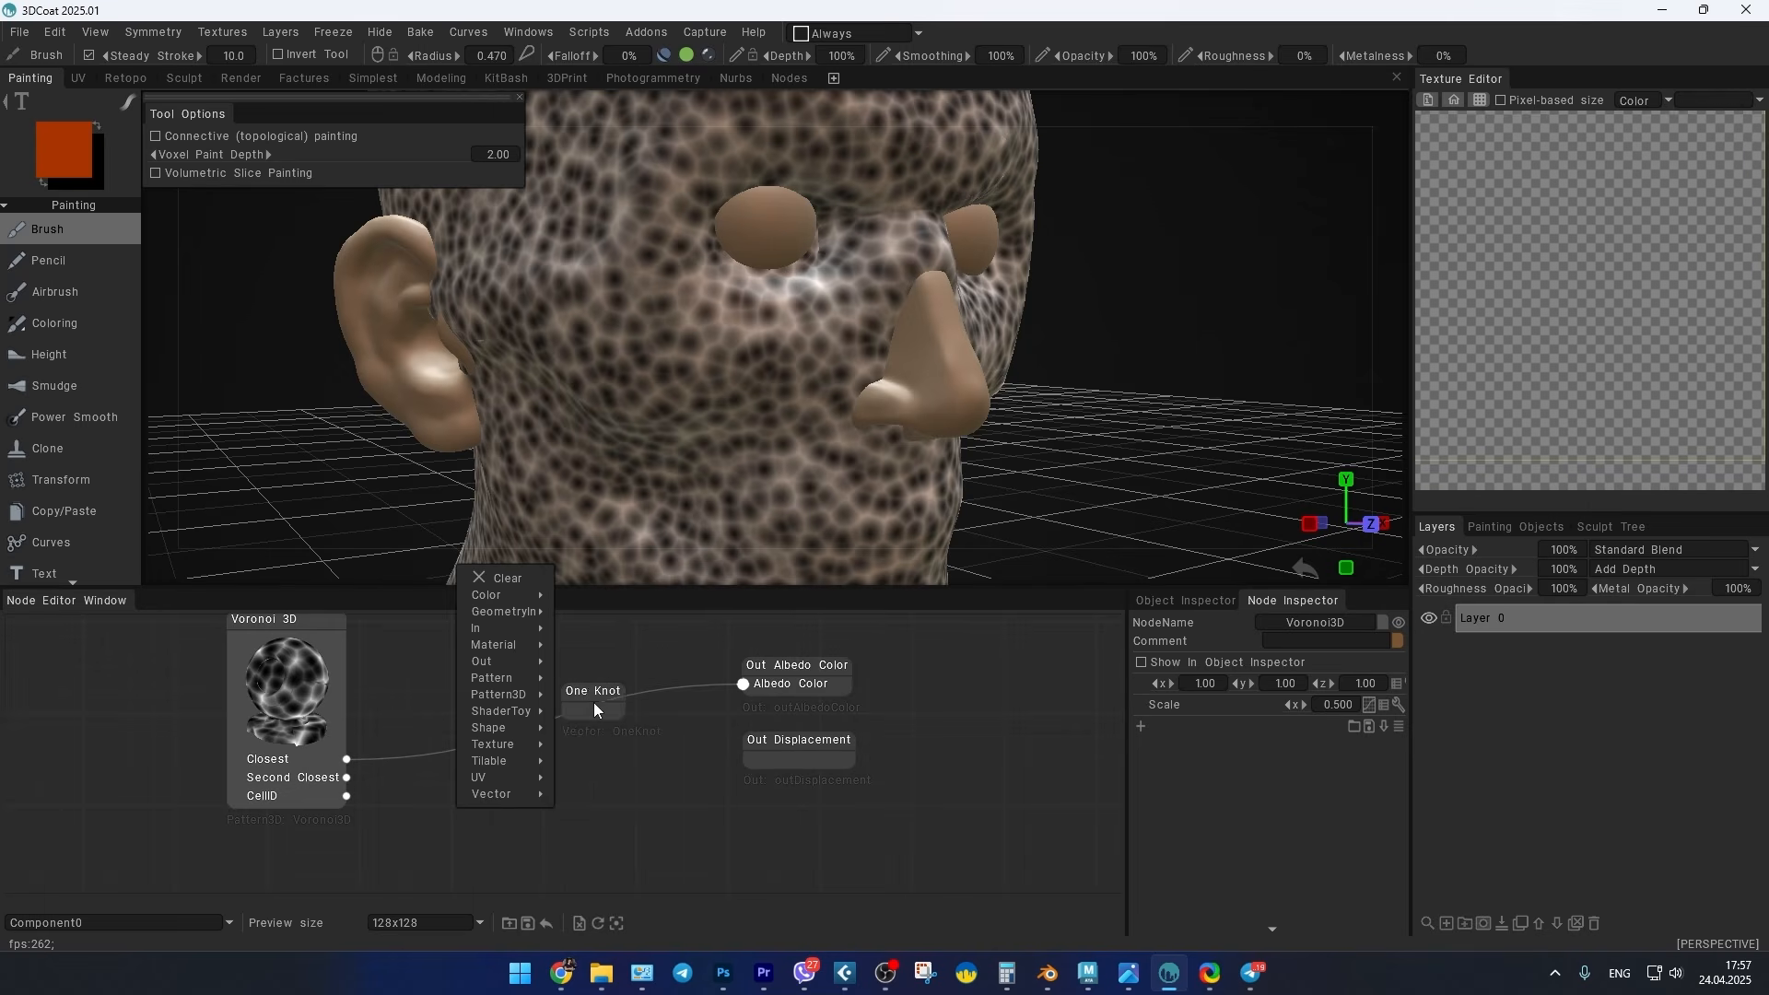
left_click_drag(593, 702, 450, 673)
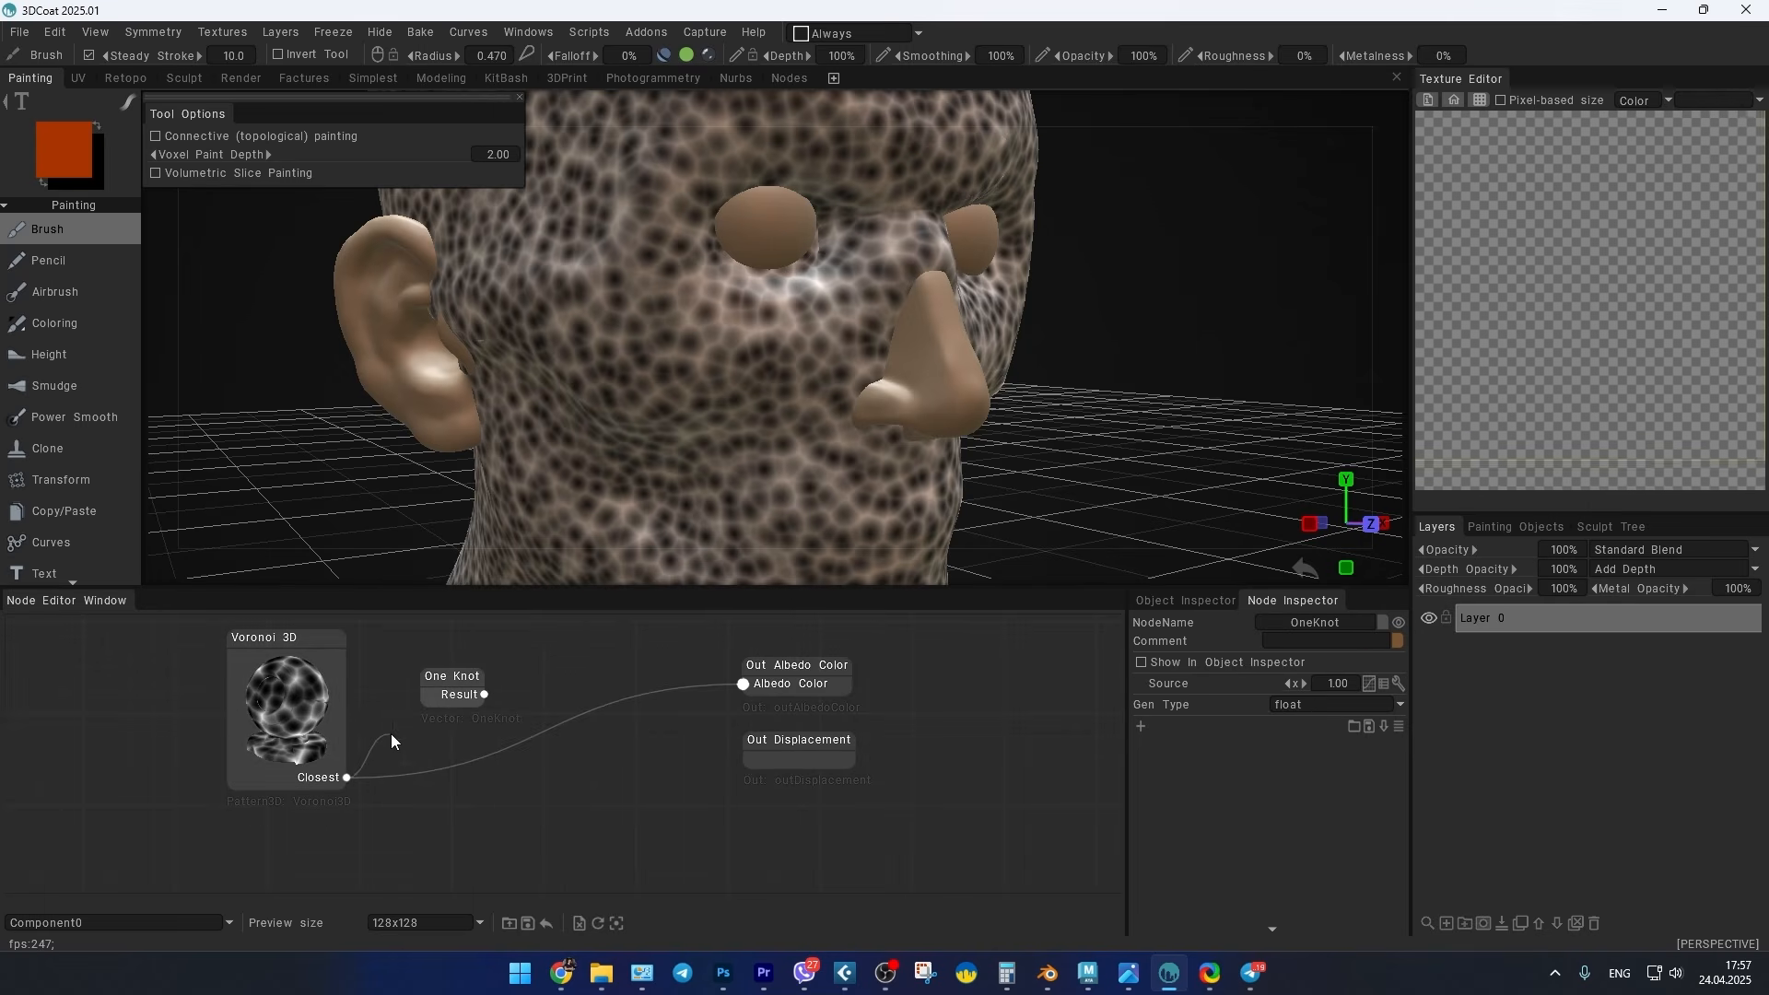
left_click_drag(392, 735, 754, 682)
left_click_drag(452, 676, 521, 700)
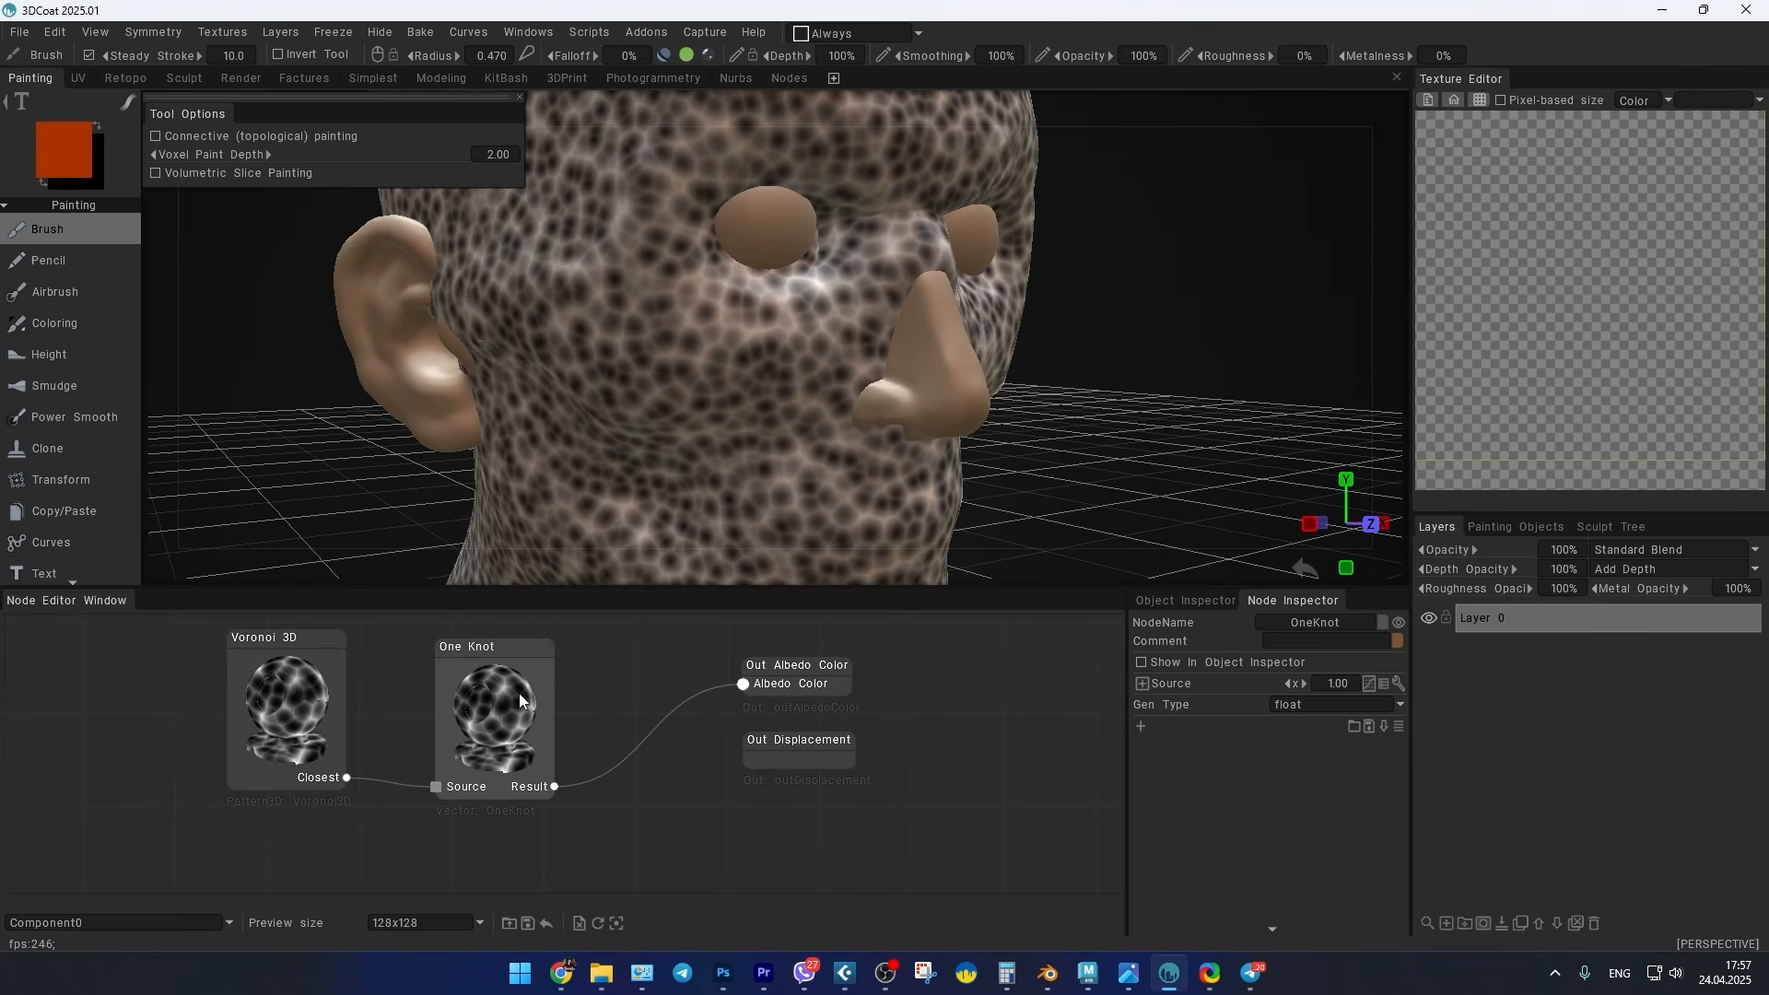
Step: Show the One Knot Source curve at full height and bend its middle downward to darken the pattern
left_click(1369, 684)
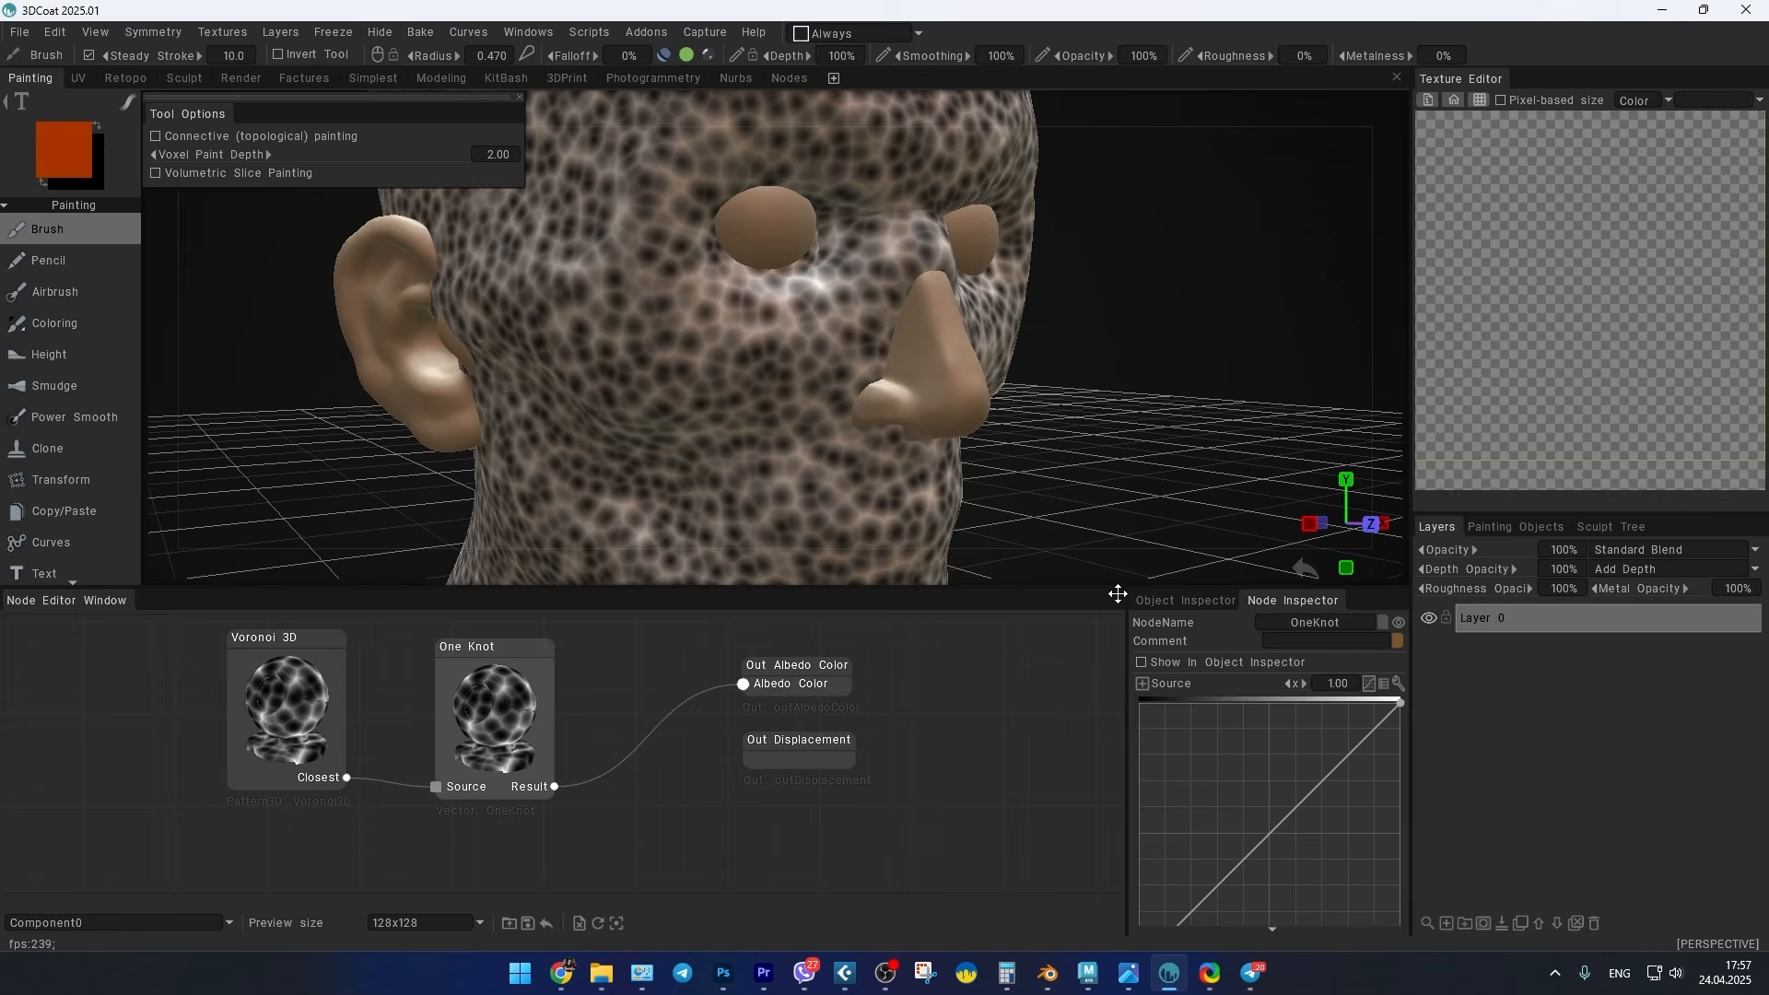
left_click_drag(1113, 586, 1113, 526)
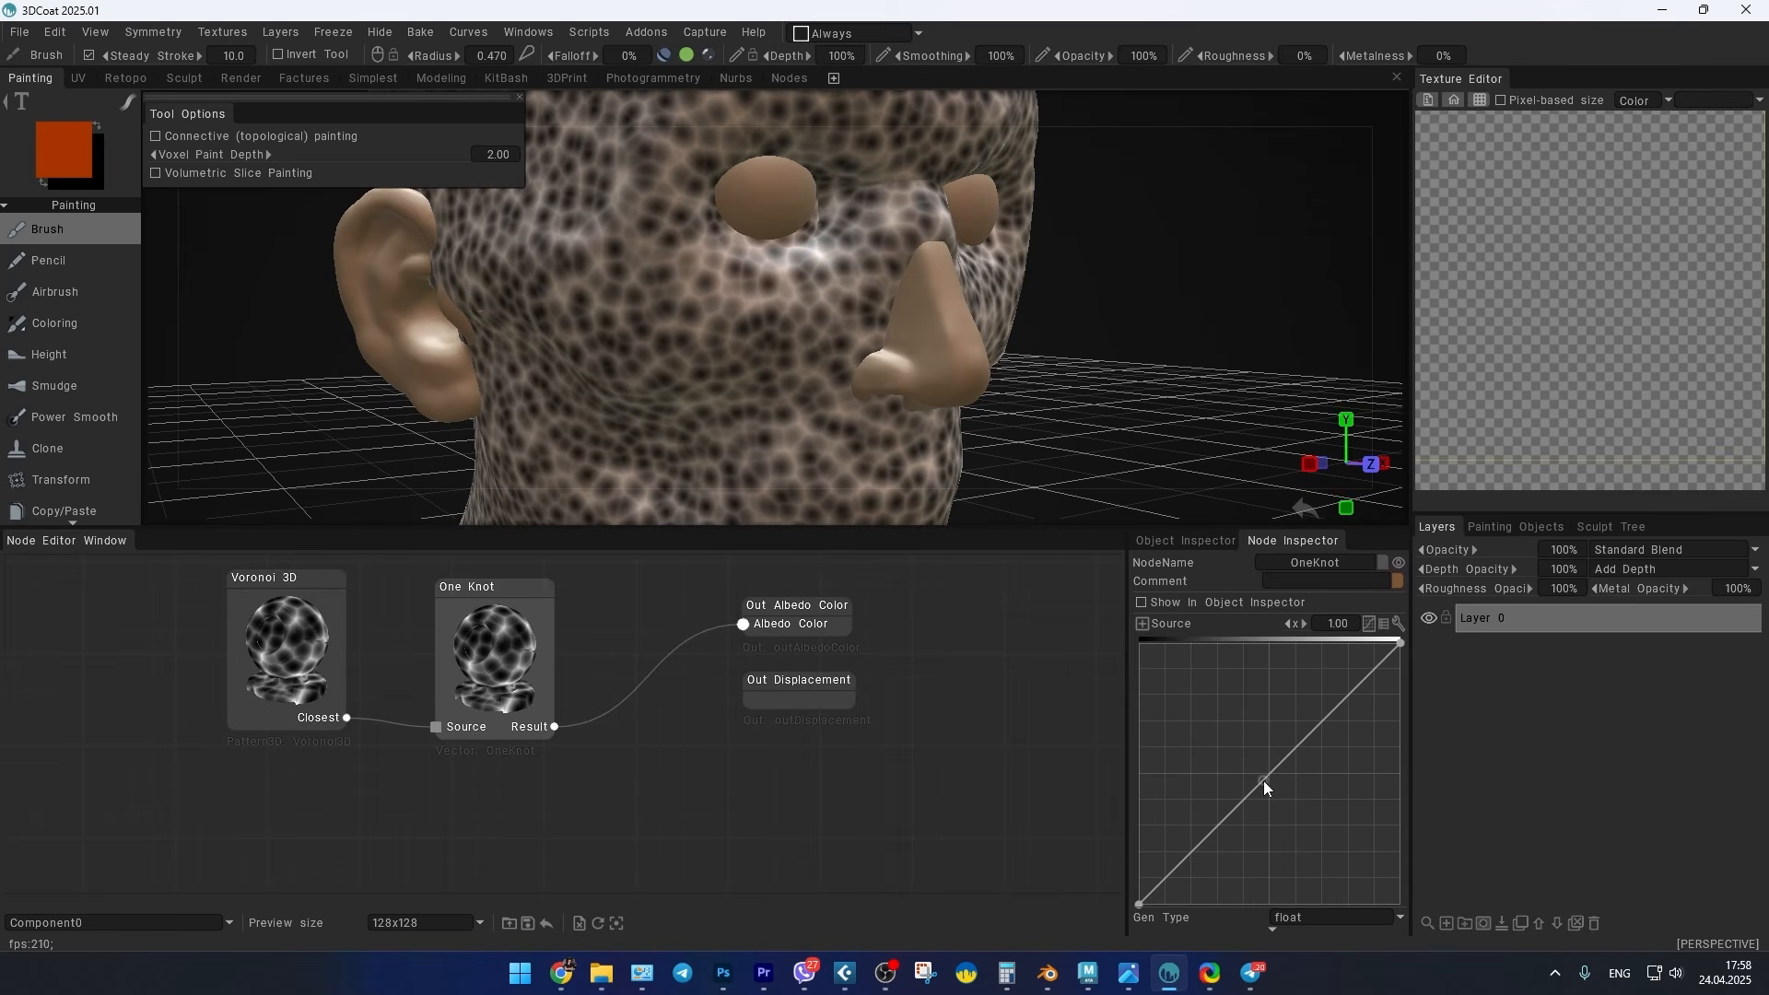
mouse_move(1263, 782)
left_mouse_down()
mouse_move(1315, 810)
mouse_move(1214, 721)
mouse_move(1335, 819)
mouse_move(1233, 732)
mouse_move(1244, 759)
left_mouse_up()
mouse_move(1139, 898)
left_mouse_down()
mouse_move(1146, 820)
mouse_move(1146, 865)
left_mouse_up()
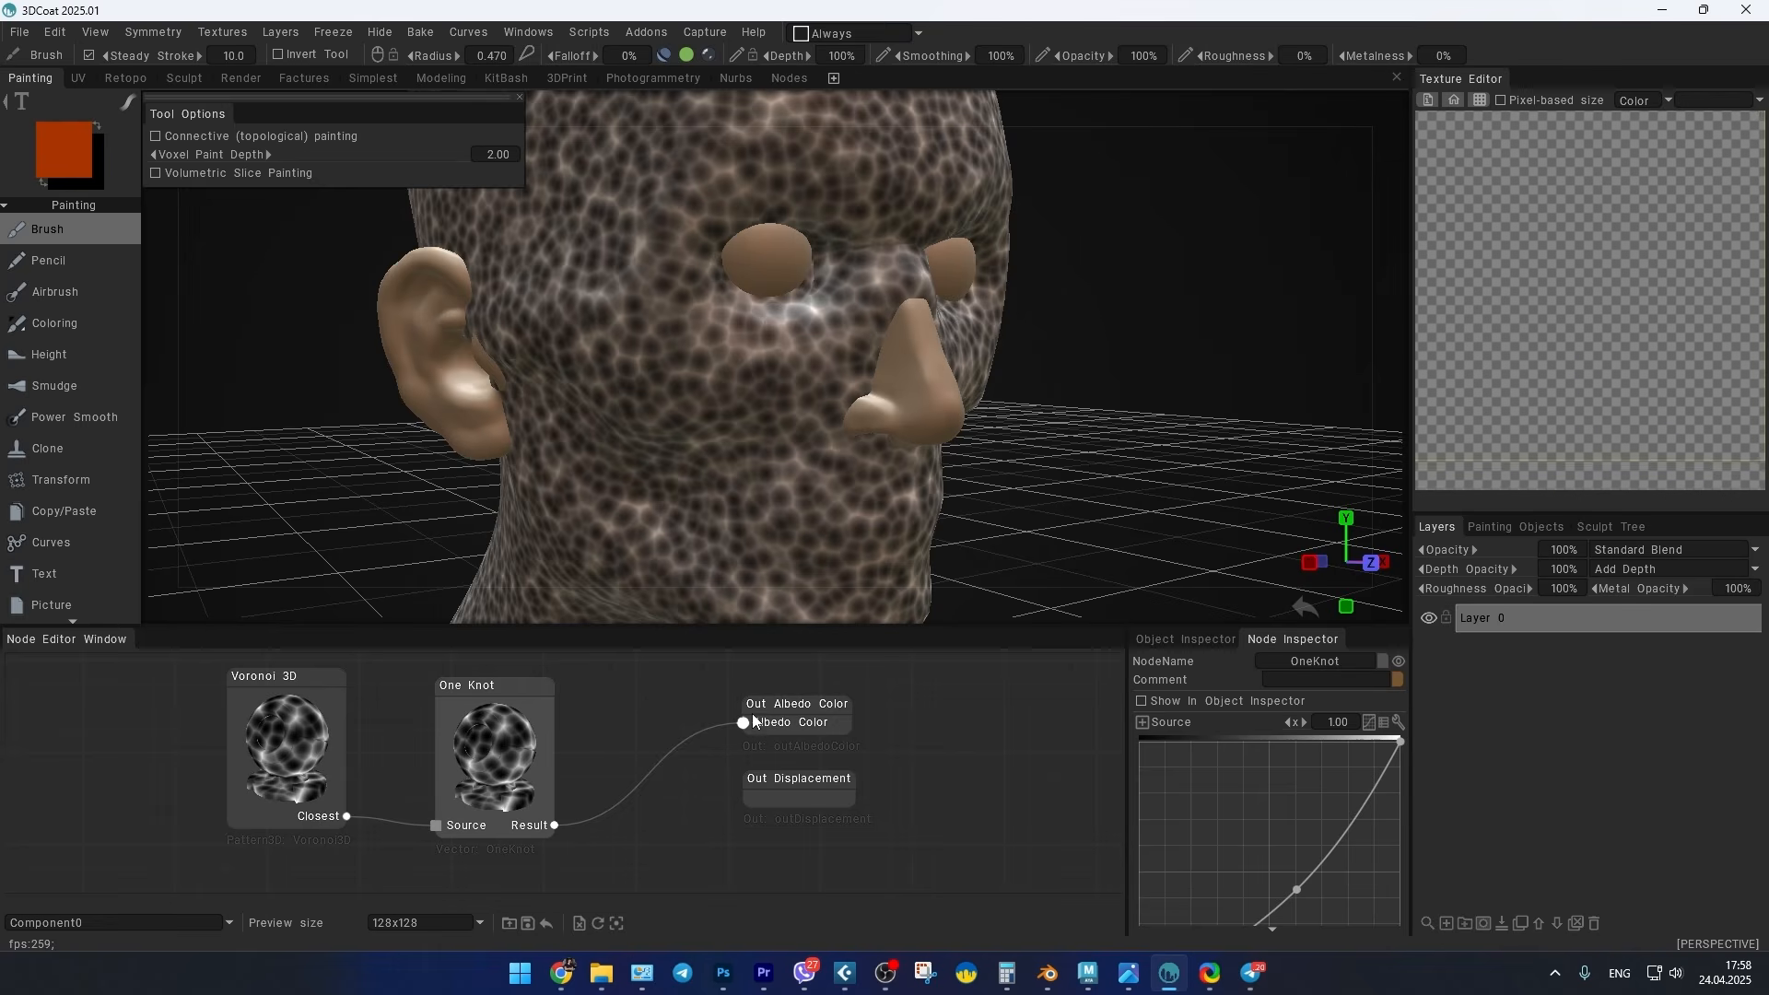
Step: Switch the One Knot Result connection from Albedo Color to Displacement and inspect the relief on the face up close
left_click_drag(741, 724, 594, 835)
left_click_drag(544, 765, 746, 798)
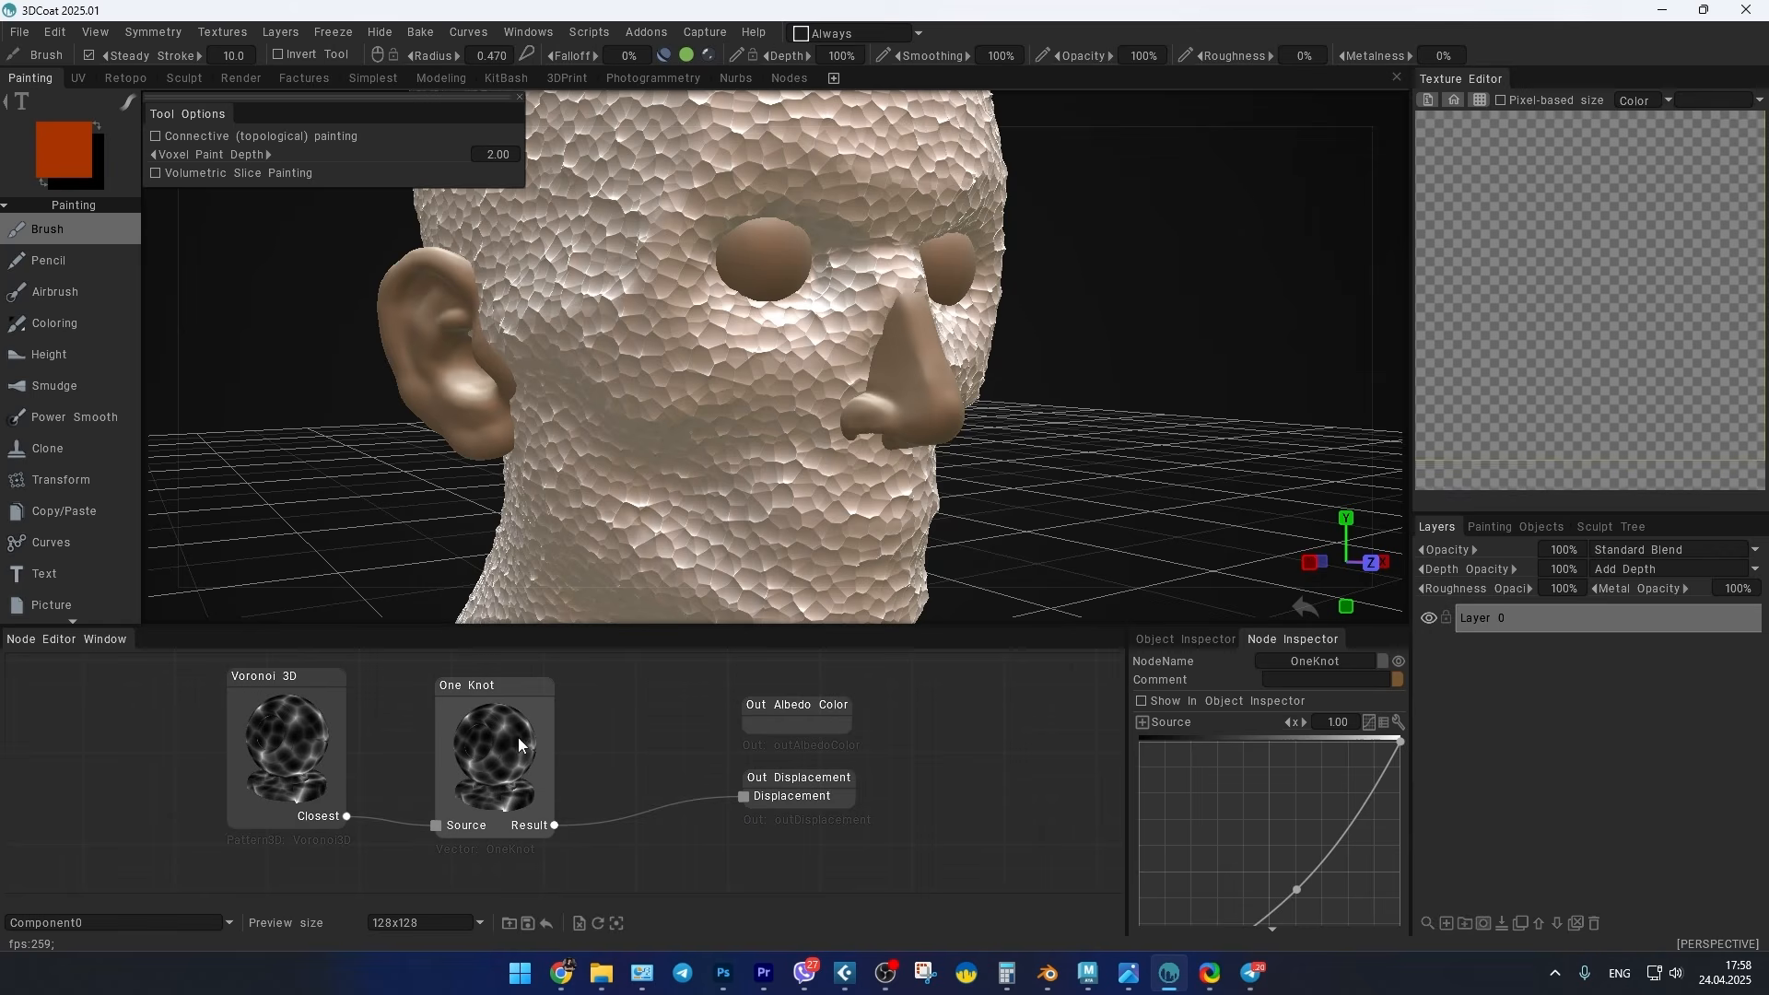
scroll(732, 456, "up", 5)
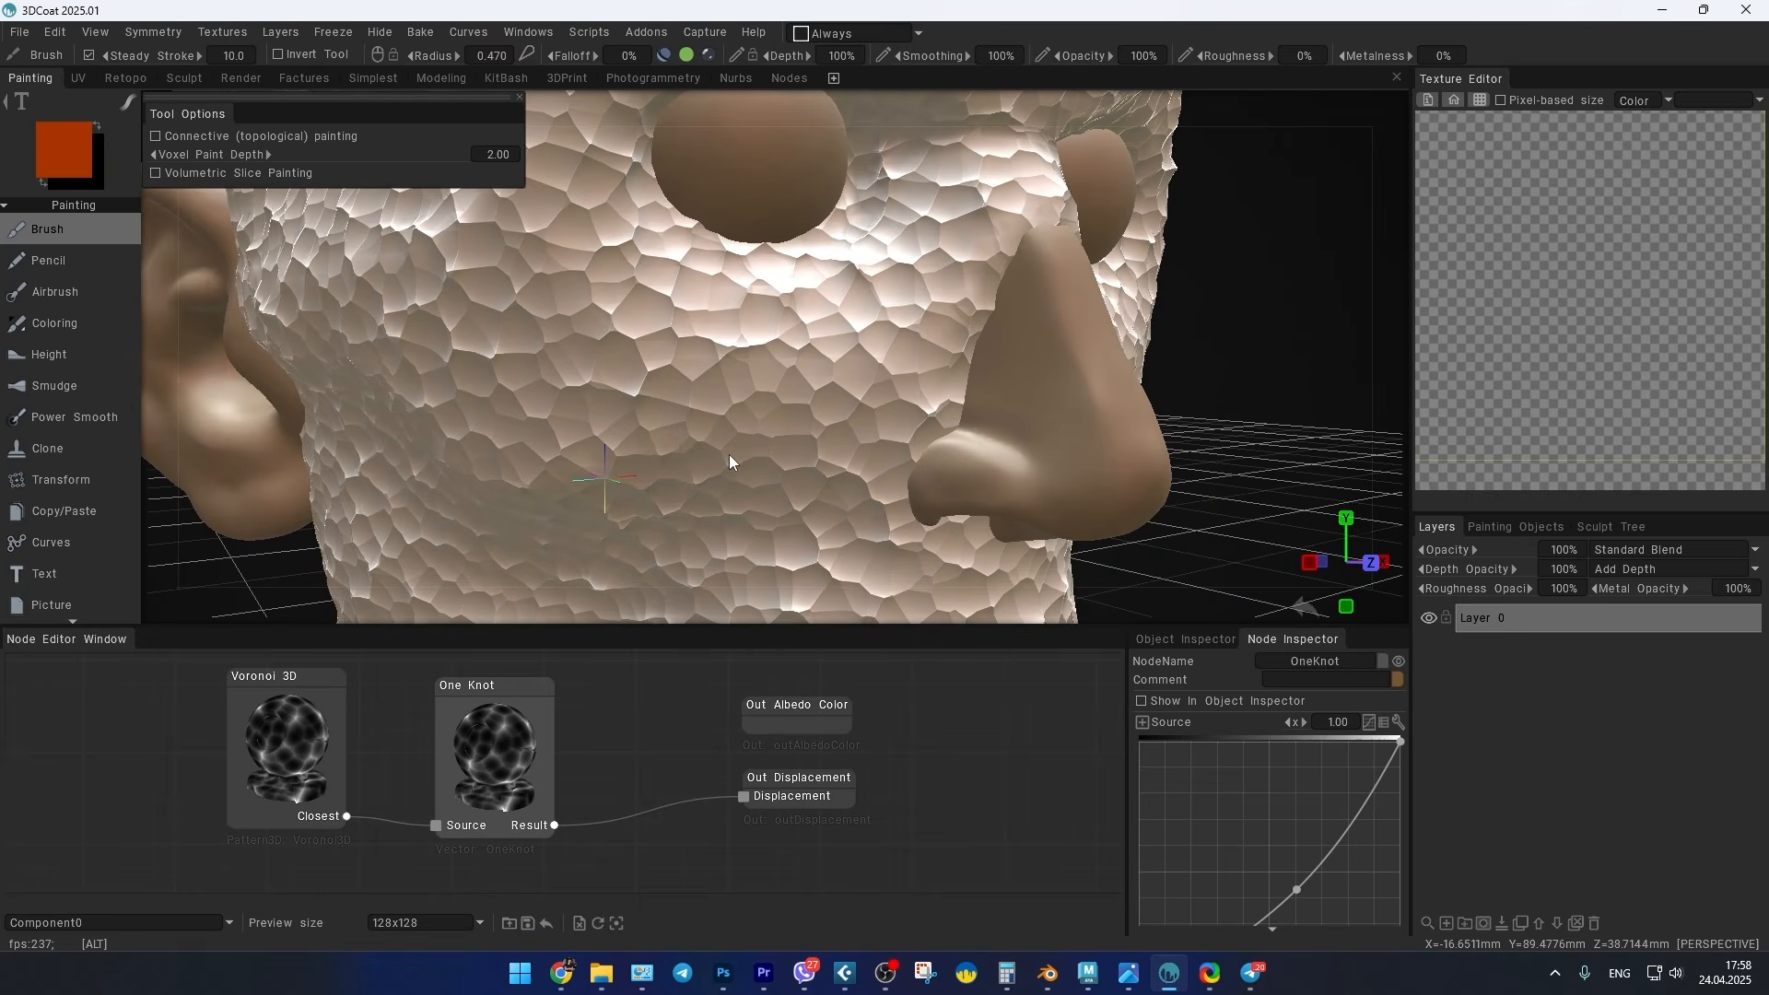
Step: Invert the One Knot Source curve by raising its start and lowering its end, so the displaced cells bulge outward
left_click_drag(1099, 624, 1099, 531)
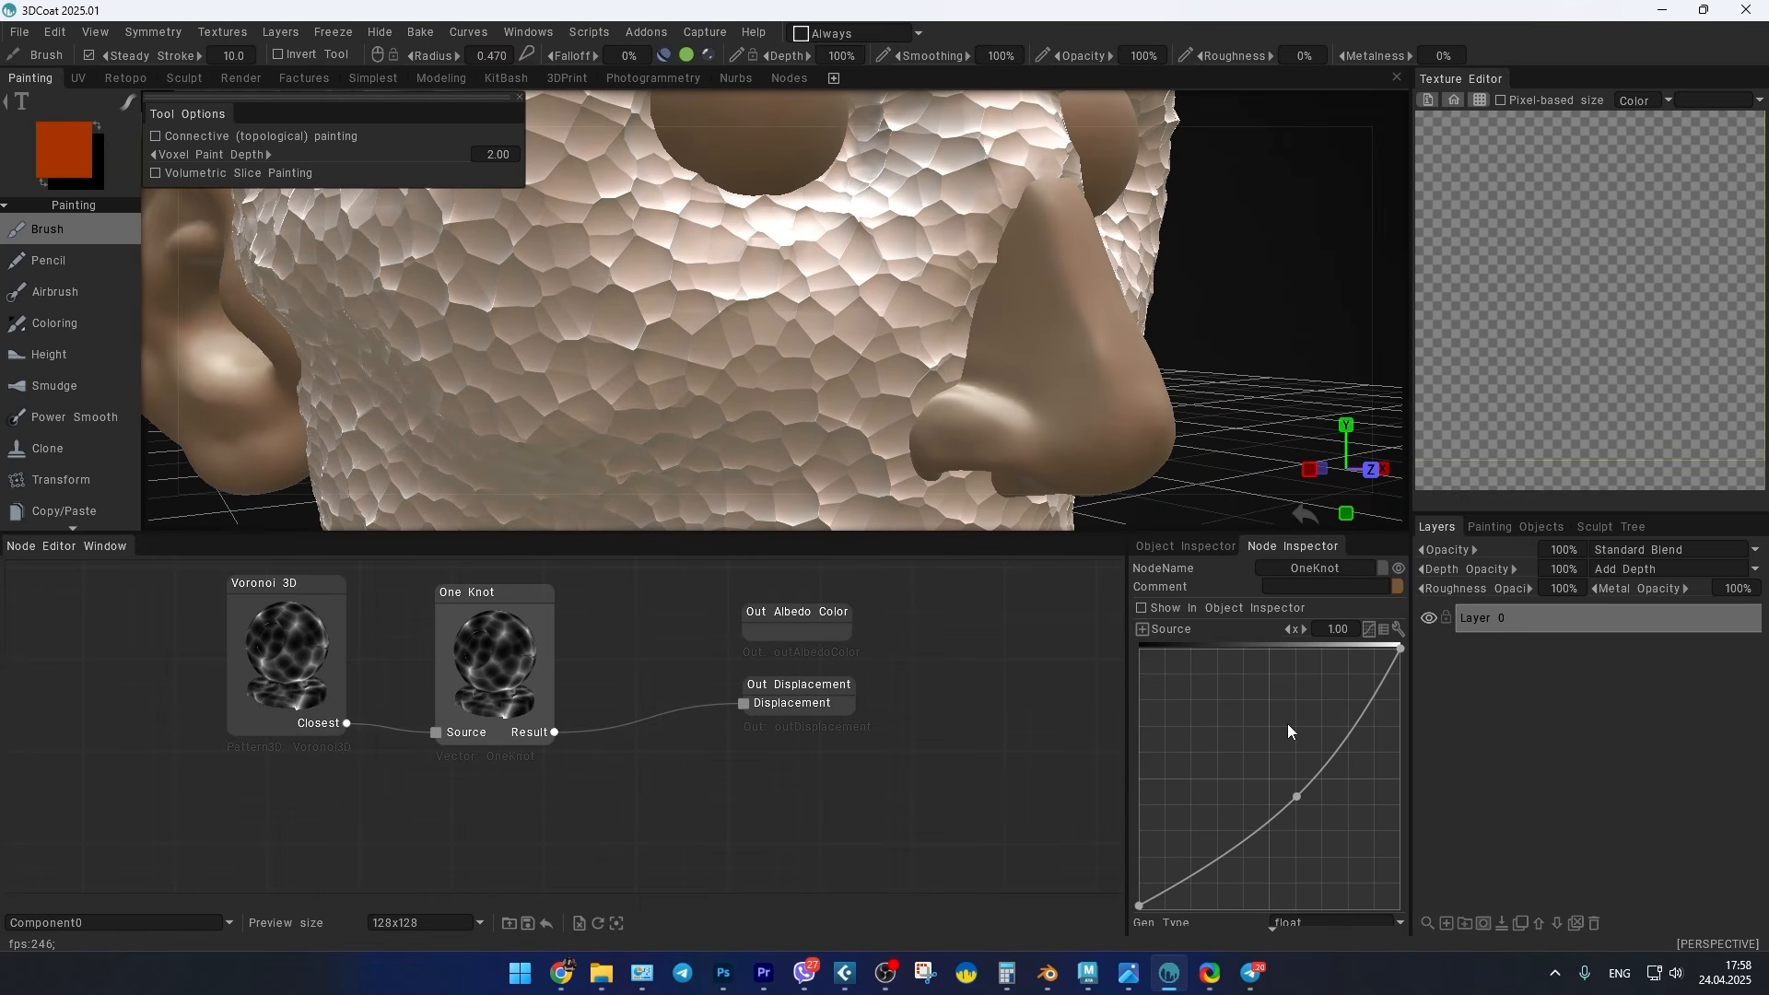
left_click_drag(1301, 799, 1161, 683)
left_click_drag(1404, 655, 1402, 899)
left_click_drag(1144, 689, 1137, 589)
right_click_drag(767, 366, 737, 387, "alt")
Step: Set the Out Displacement value to 0.100 and inspect the softened relief on the cheek
left_click(796, 686)
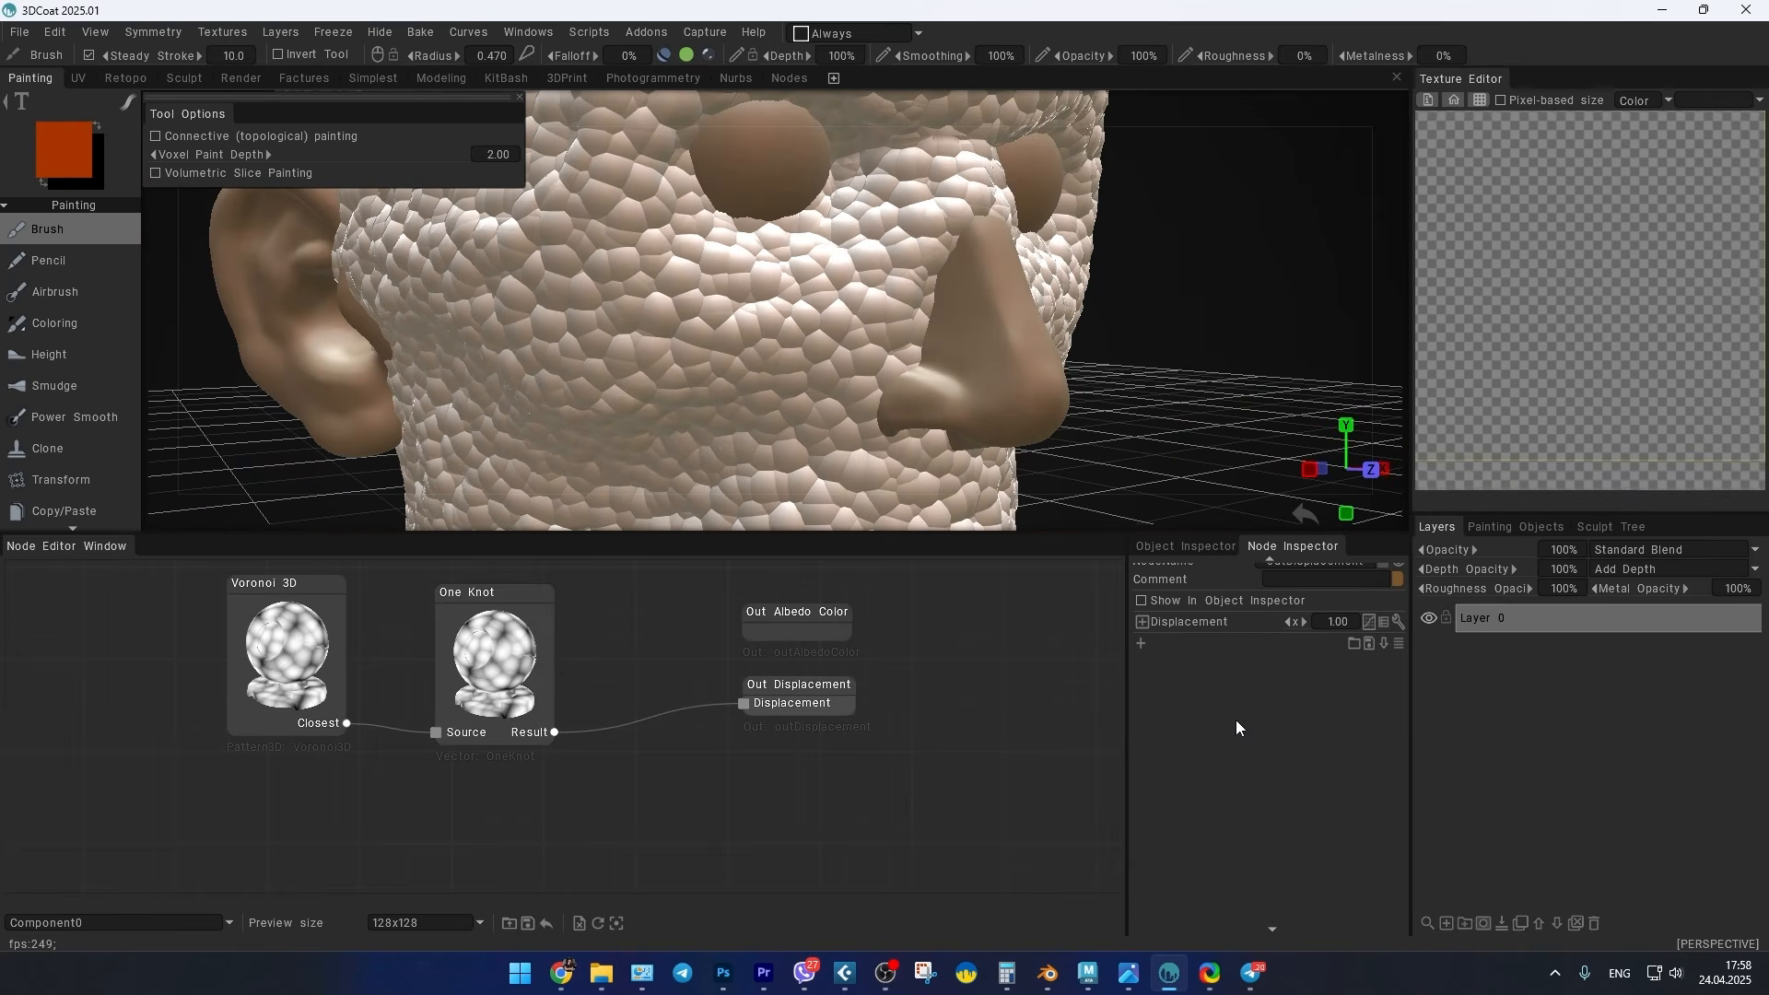
left_click_drag(1299, 626, 1281, 630)
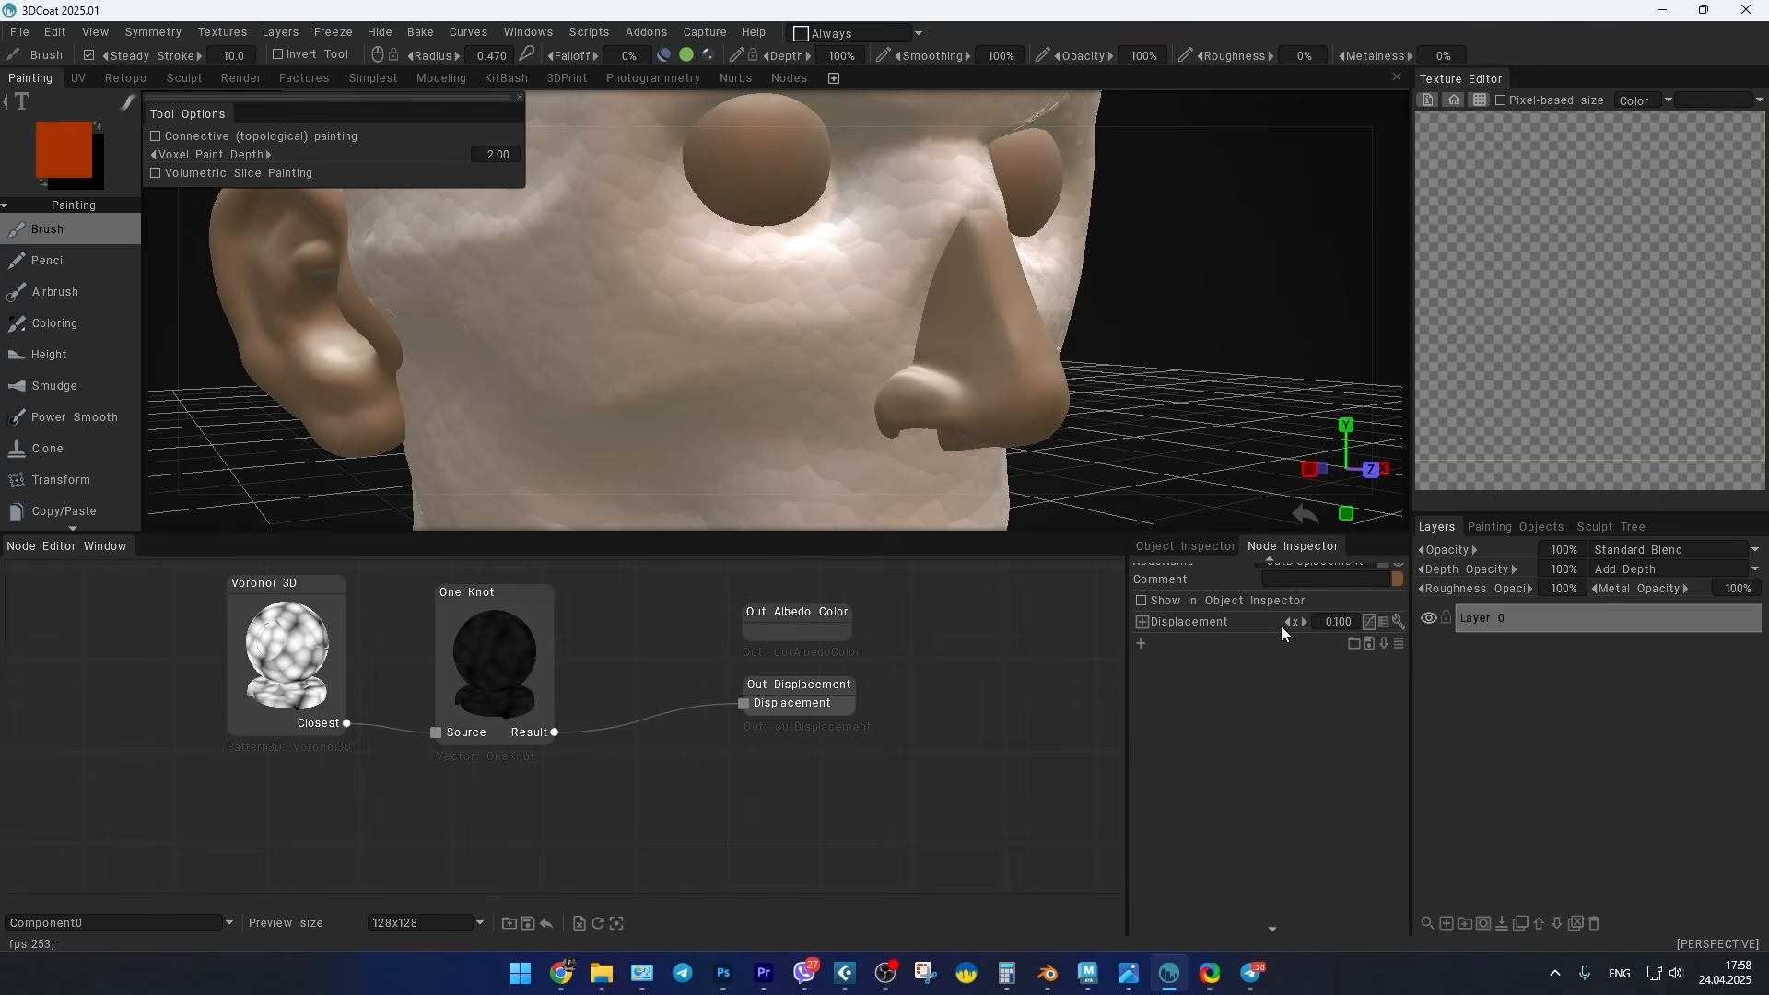
scroll(841, 462, "up", 5)
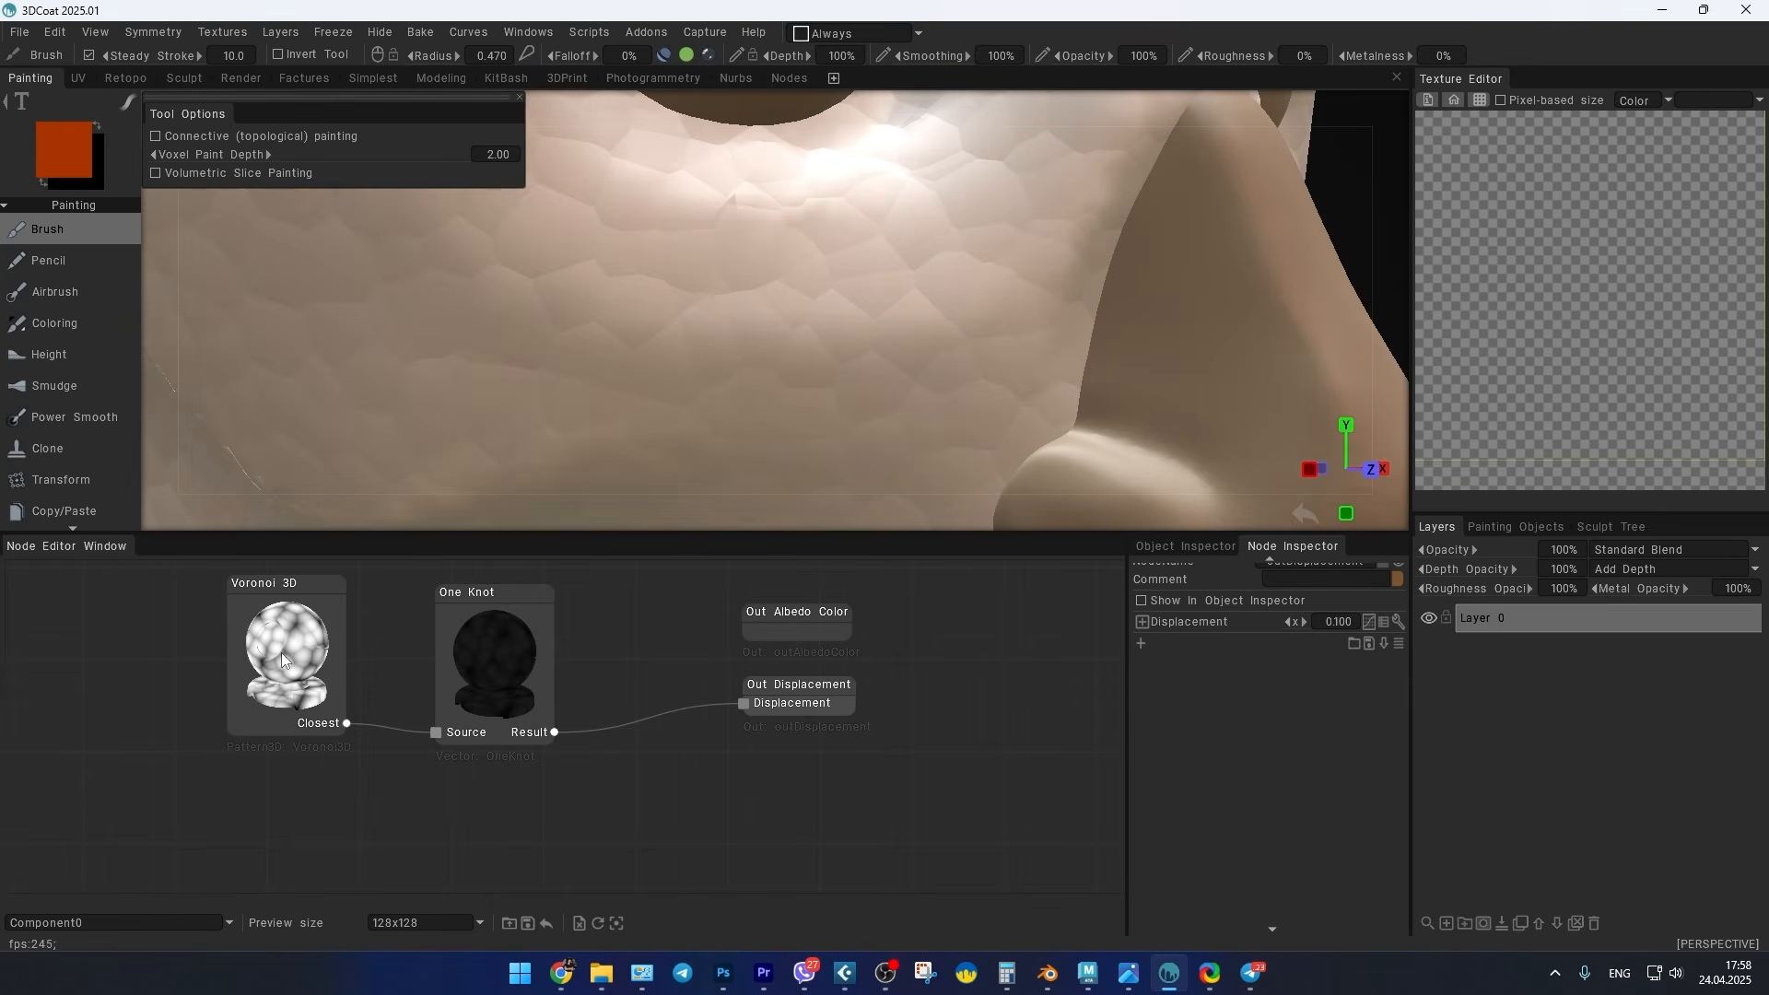
Step: Set the Voronoi 3D Scale to 2.30 and Displacement to 0.050, and examine the fine skin-like relief across the head and neck
left_click(280, 652)
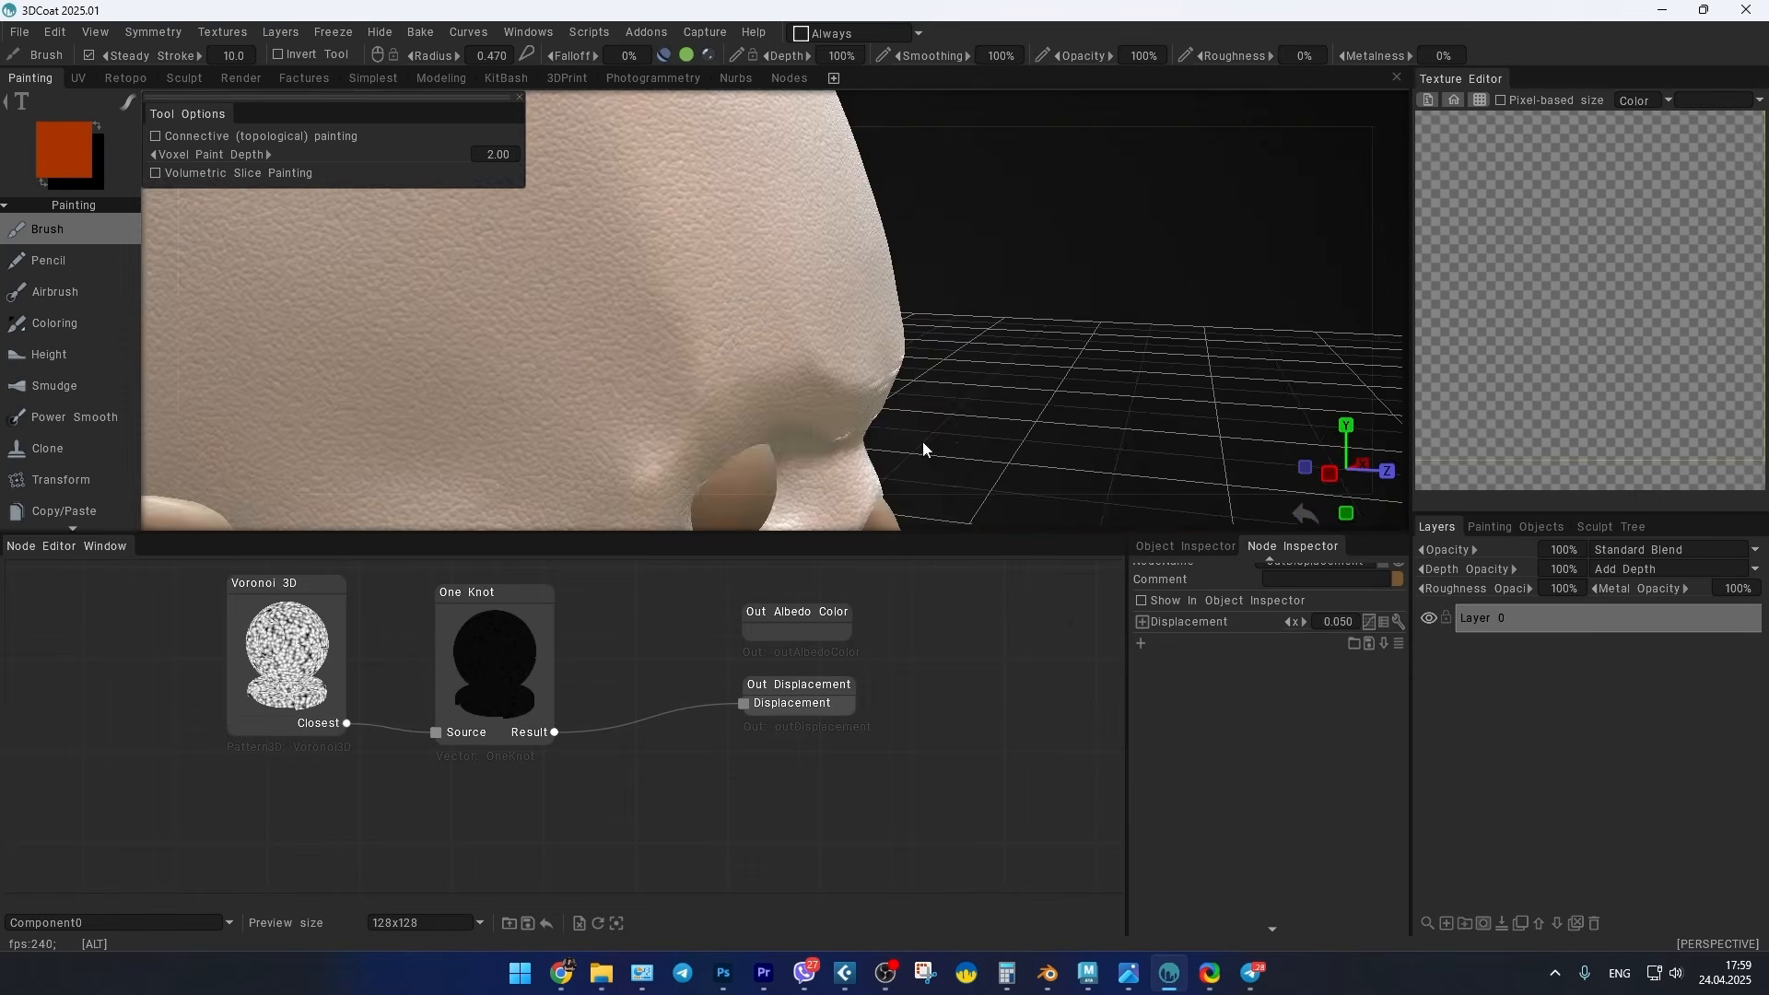
left_click_drag(923, 442, 912, 379, "alt")
right_click_drag(912, 379, 700, 459, "alt")
middle_click_drag(697, 465, 754, 298, "alt")
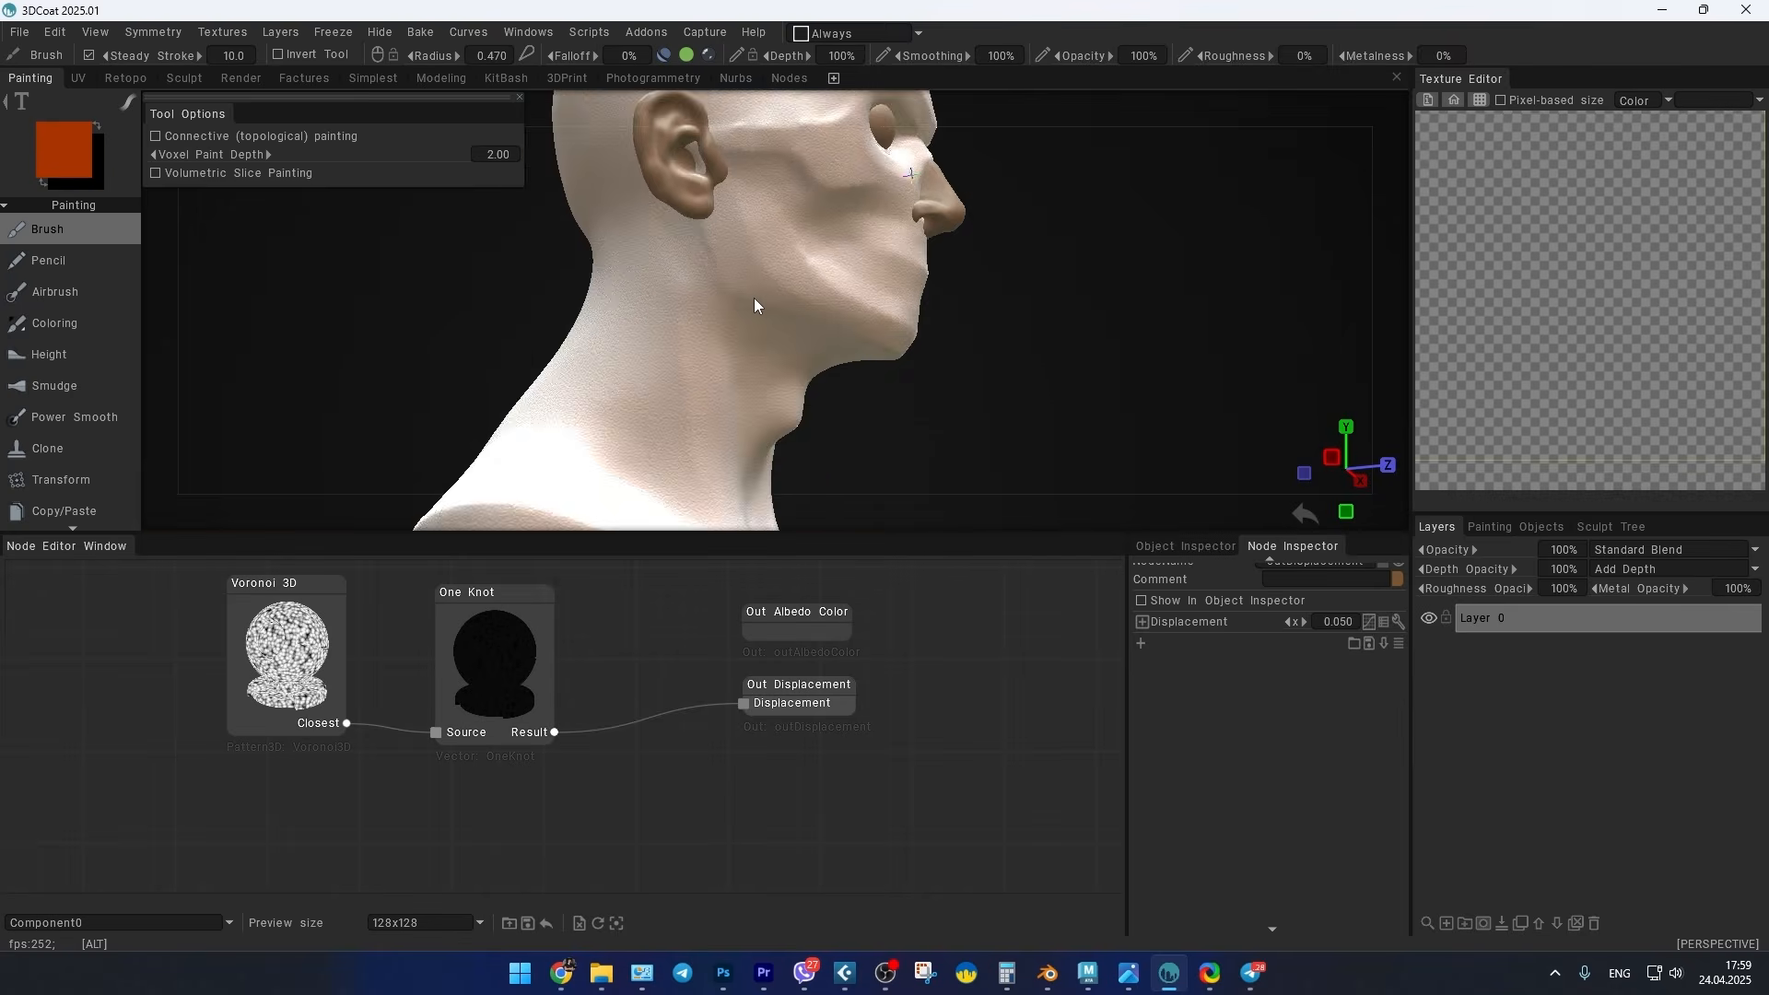
right_click_drag(754, 297, 850, 277, "alt")
middle_click_drag(849, 276, 913, 378, "alt")
right_click_drag(913, 378, 848, 391, "alt")
left_click_drag(847, 391, 773, 462, "alt")
mouse_move(774, 461)
right_mouse_down("alt")
mouse_move(831, 438)
mouse_move(883, 451)
mouse_move(787, 479)
right_mouse_up("alt")
Step: Move the Voronoi 3D and One Knot nodes closer to the output nodes to free space in the graph
right_click(94, 571)
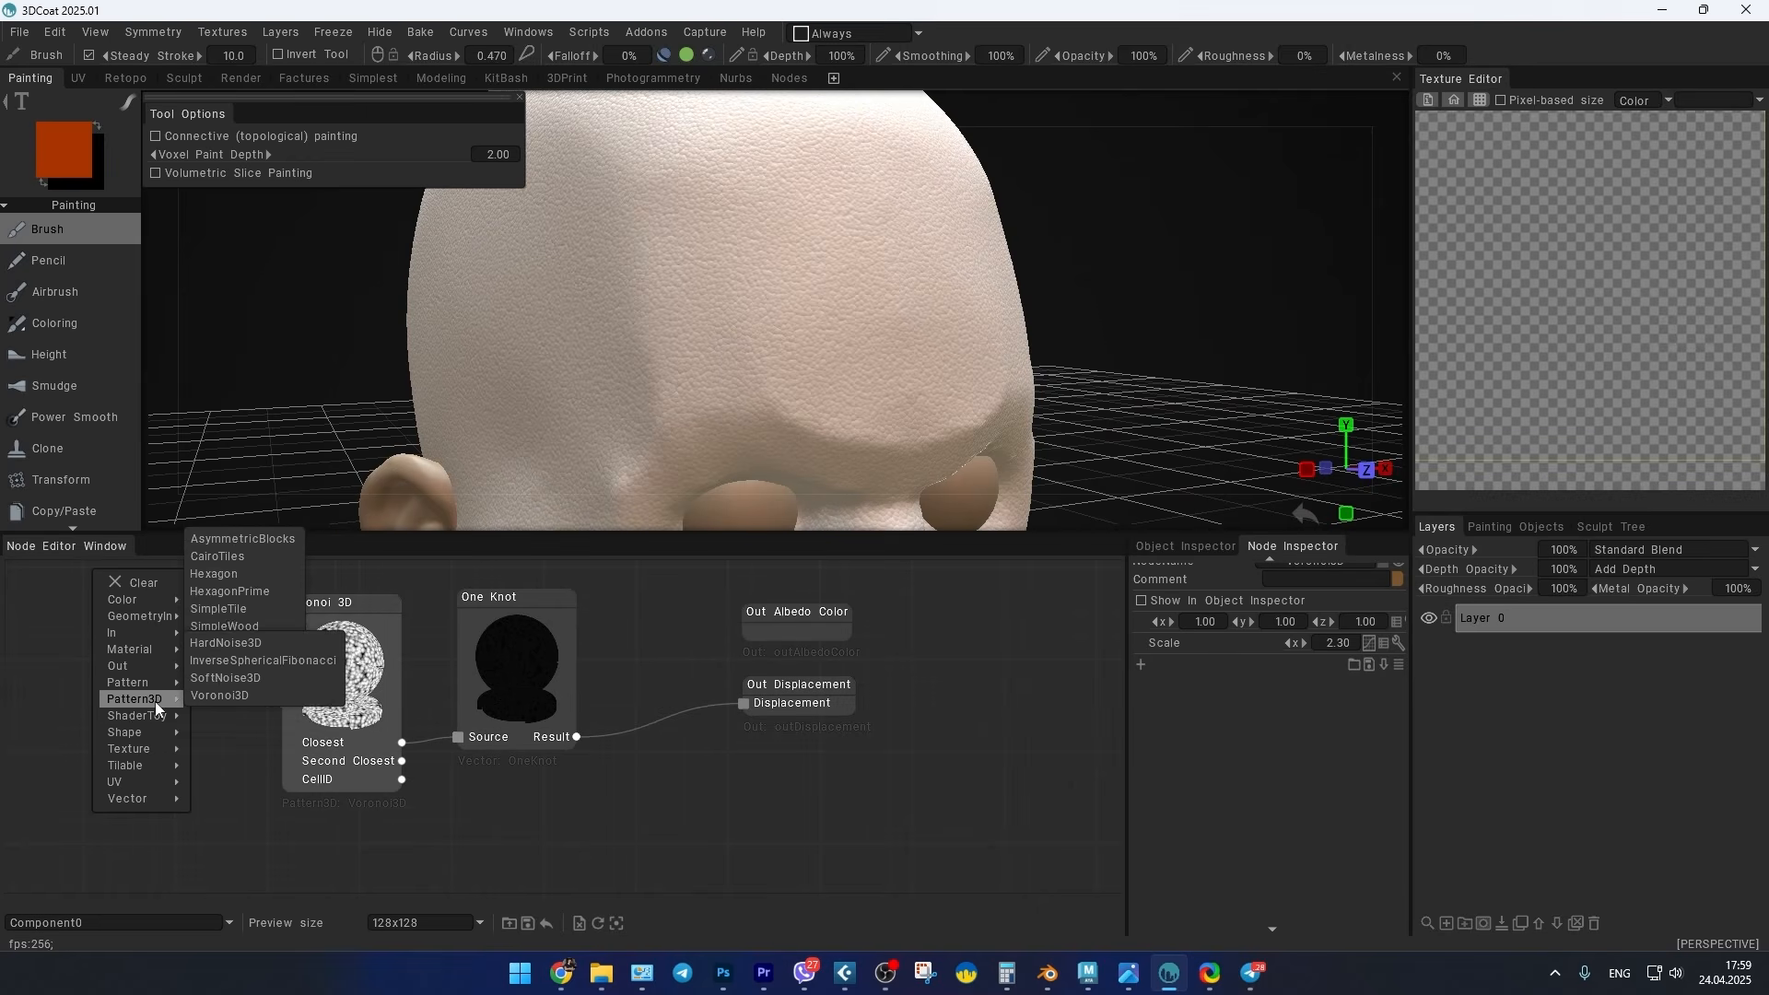
mouse_move(153, 711)
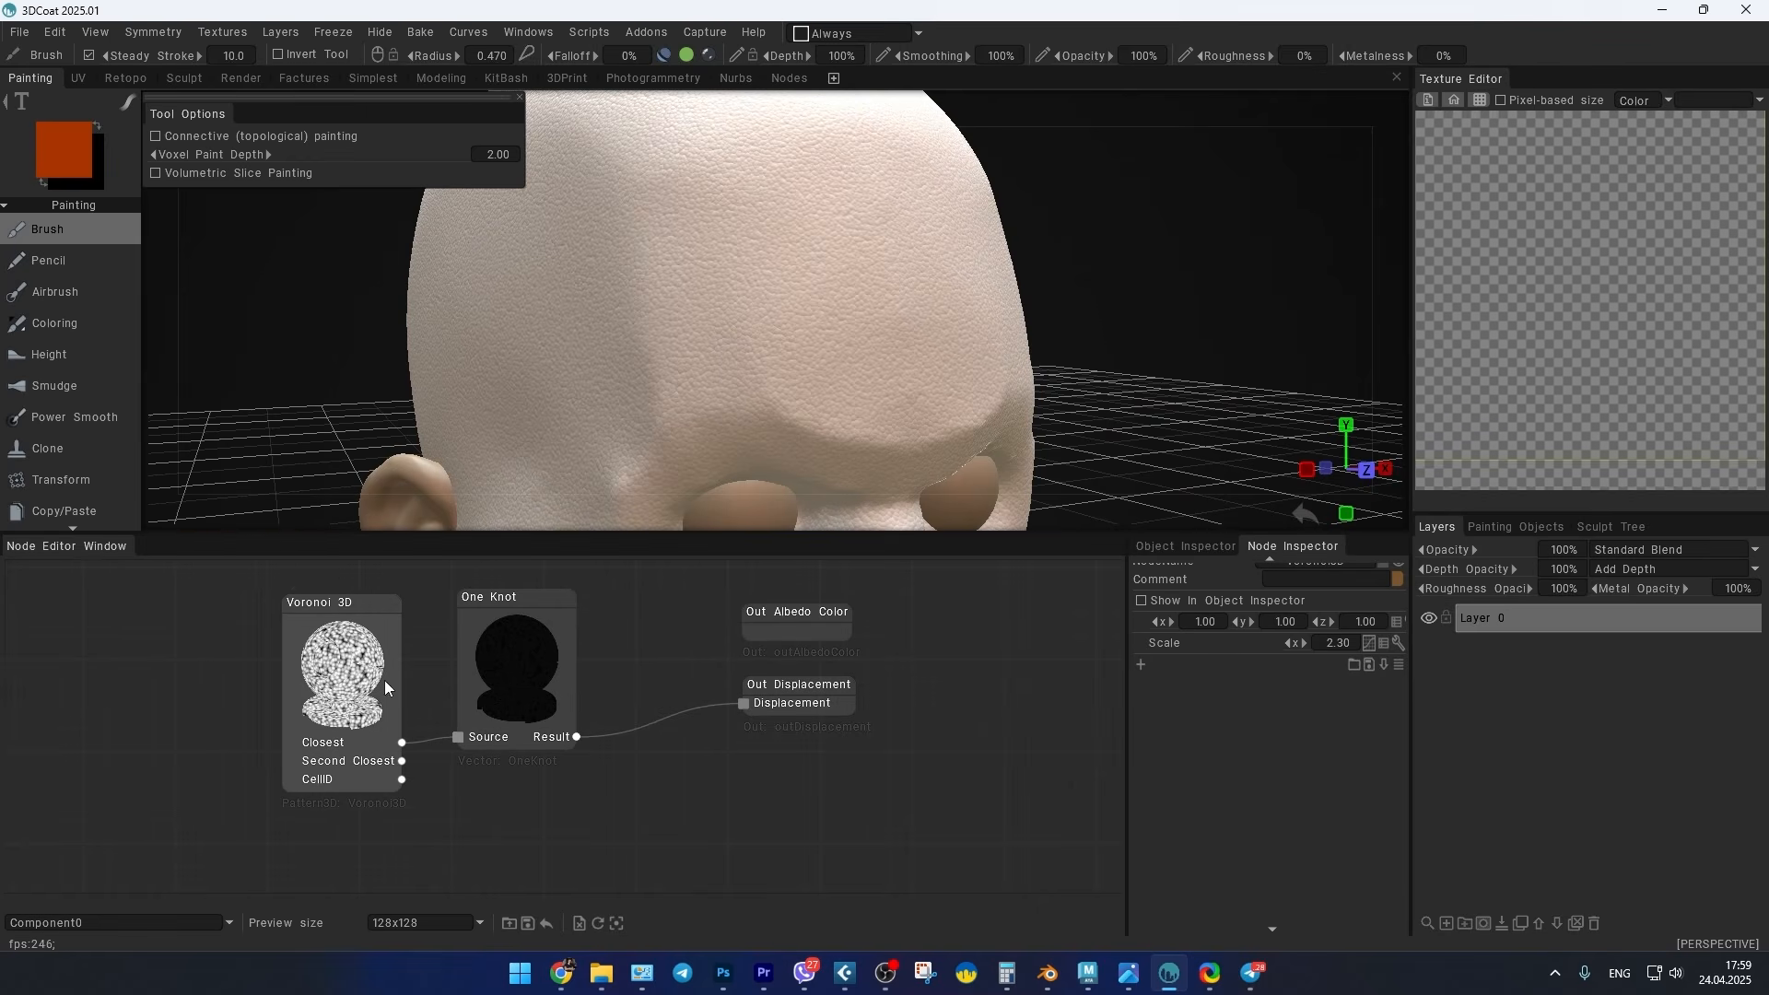
left_click_drag(379, 684, 388, 670)
left_click_drag(495, 676, 552, 674)
left_click_drag(363, 670, 420, 658)
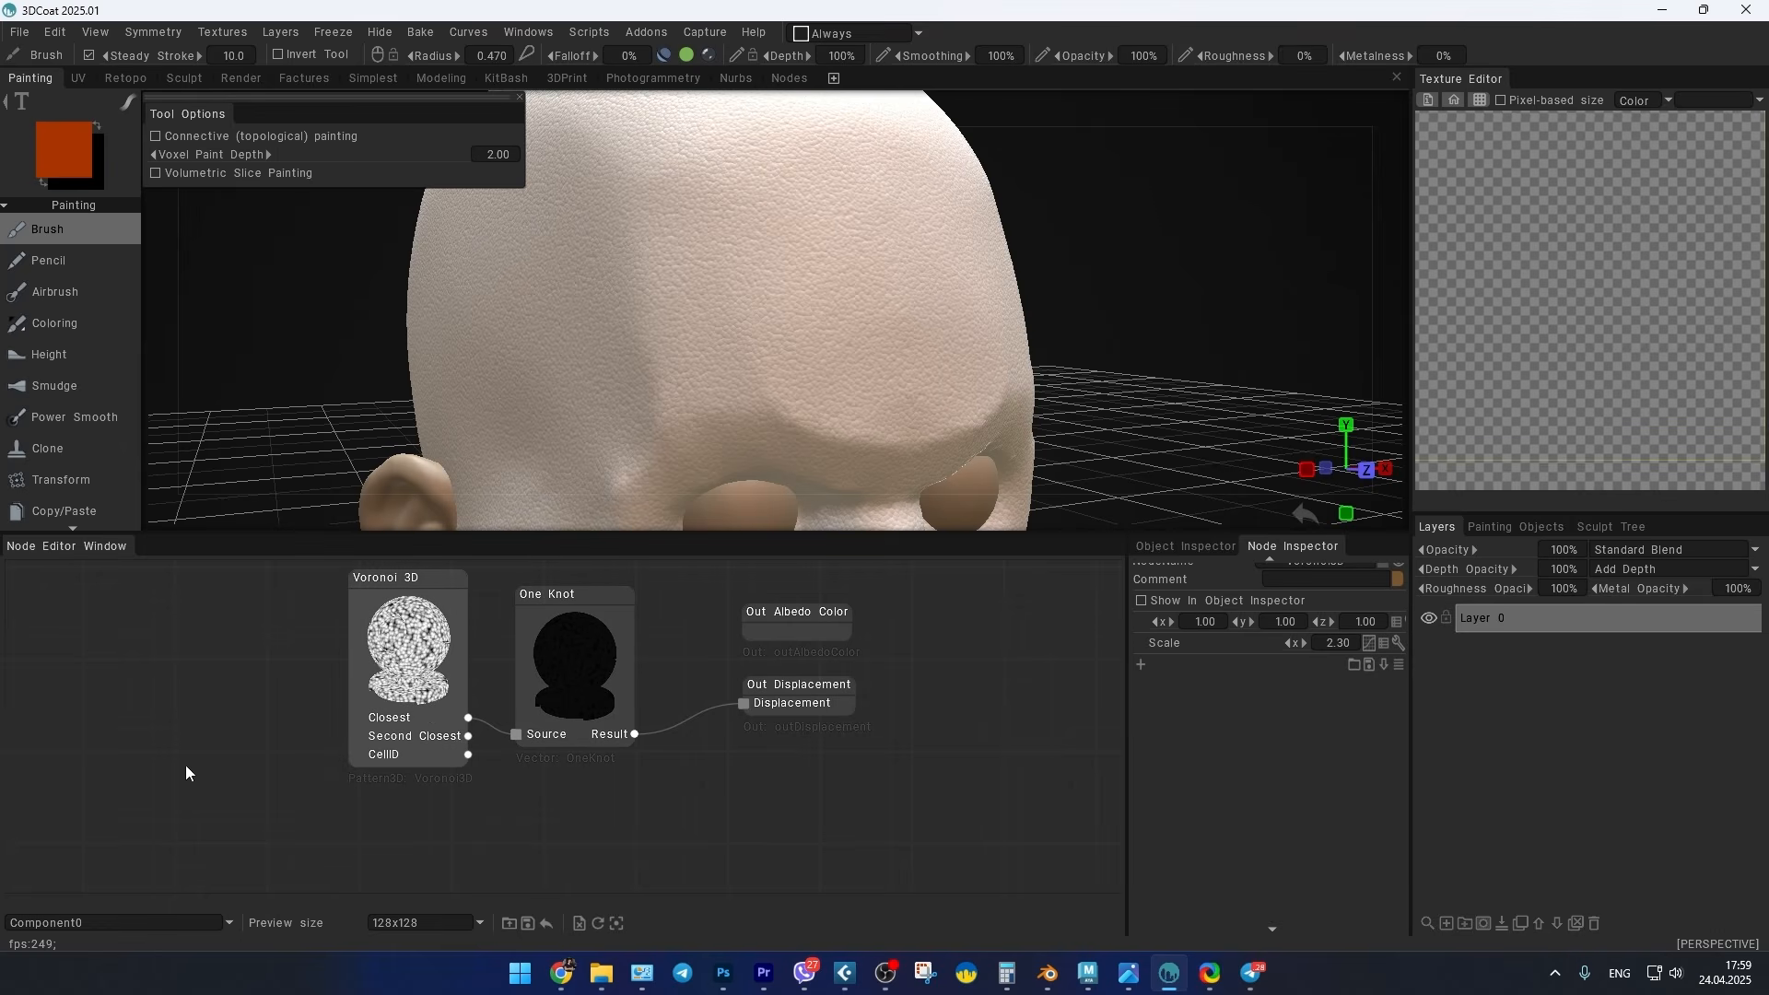
Step: Add a triPlanar texture node and place it below the One Knot node
right_click(186, 768)
mouse_move(185, 772)
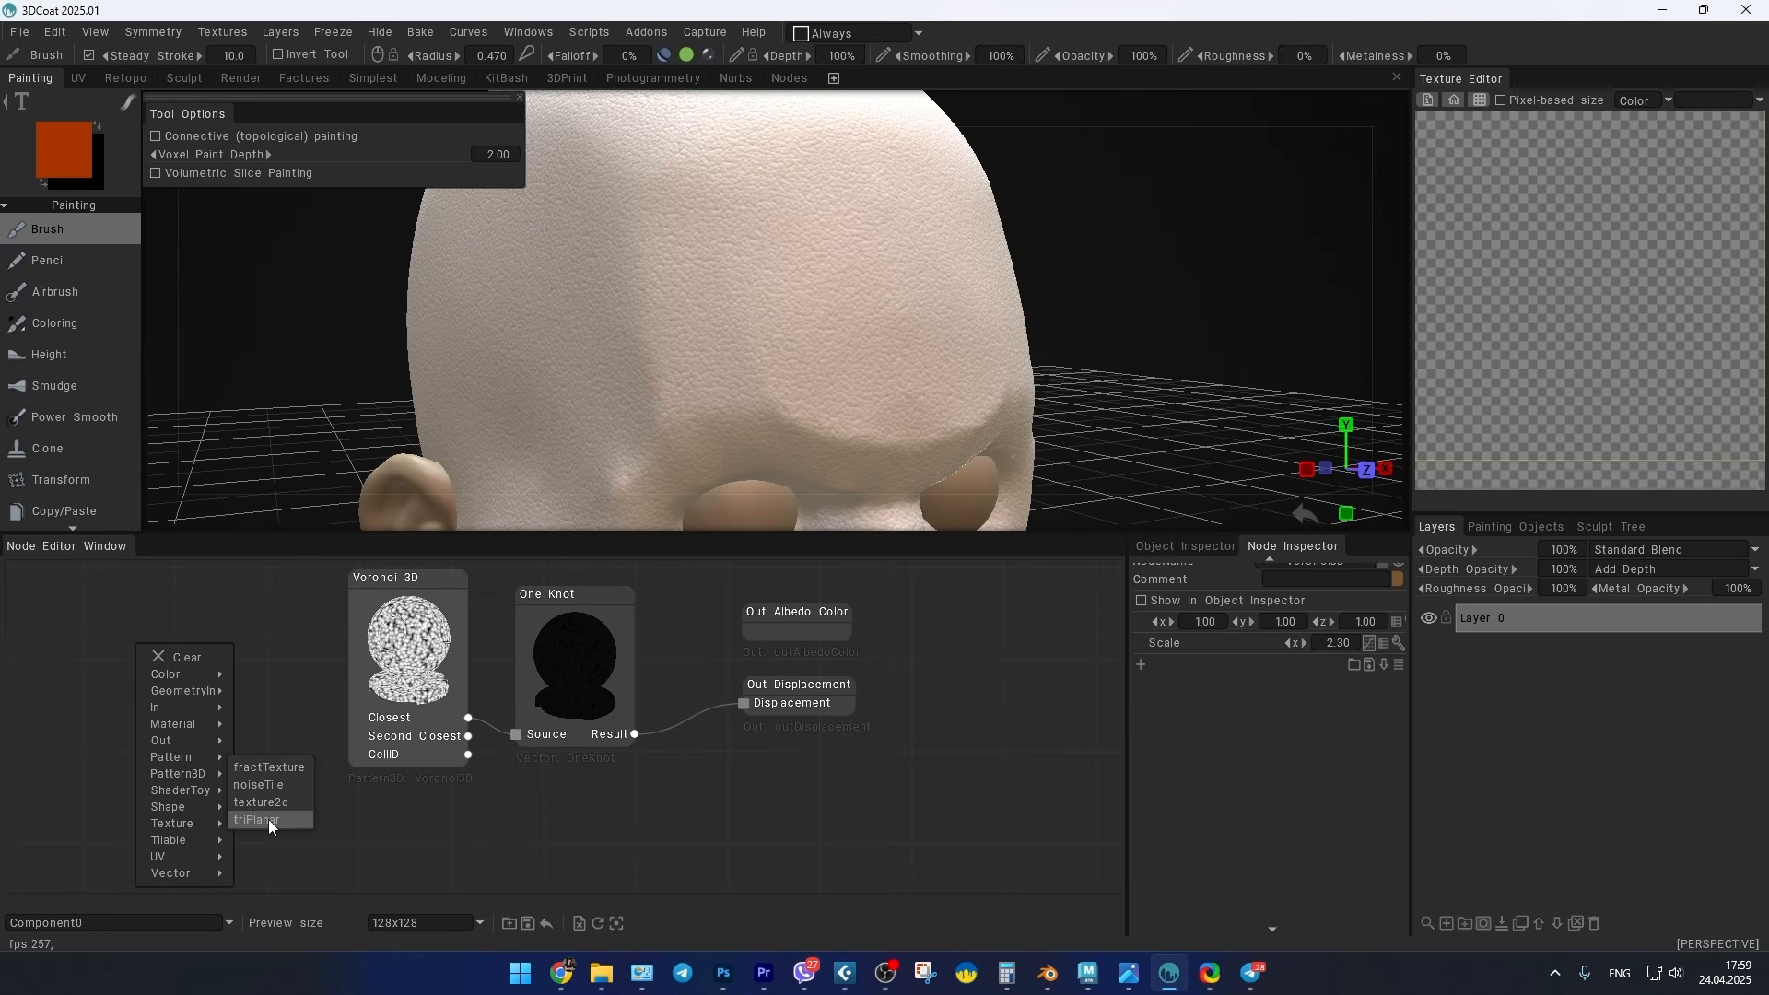
left_click(268, 820)
left_click_drag(268, 819, 605, 810)
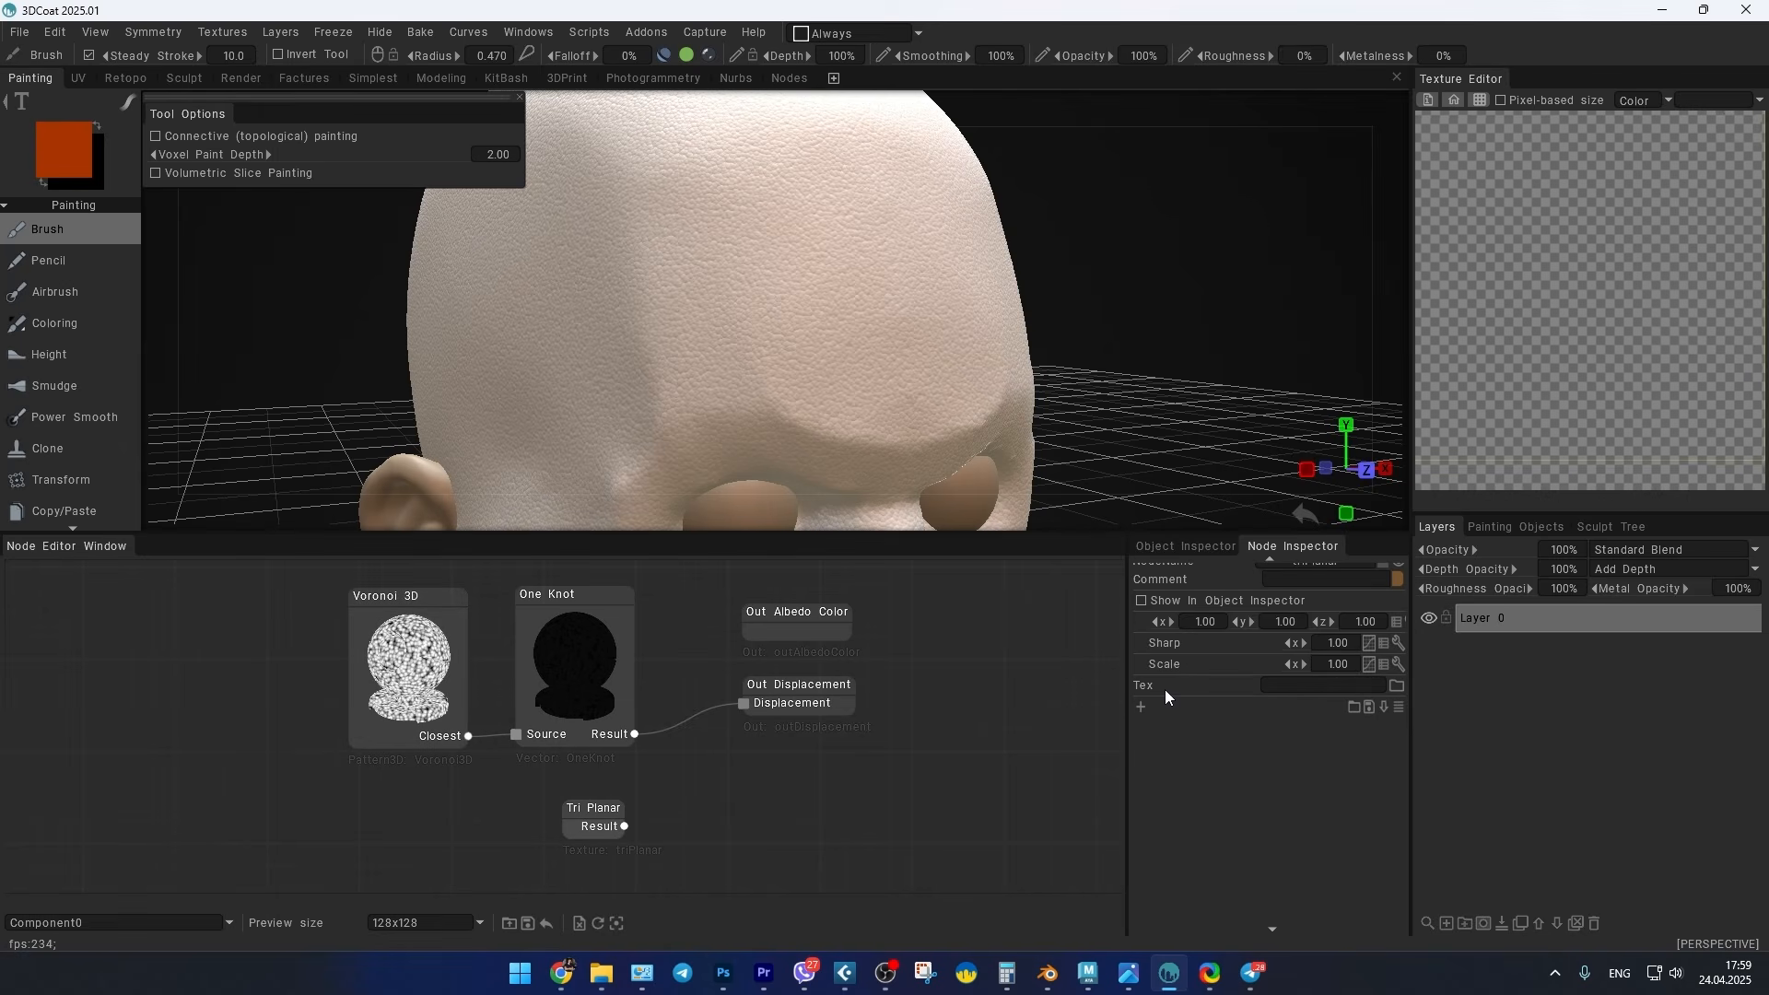
Step: Load MTL00202_Misc_H.png from the Dirt folder as the Tri Planar node's Tex image
left_click(1394, 687)
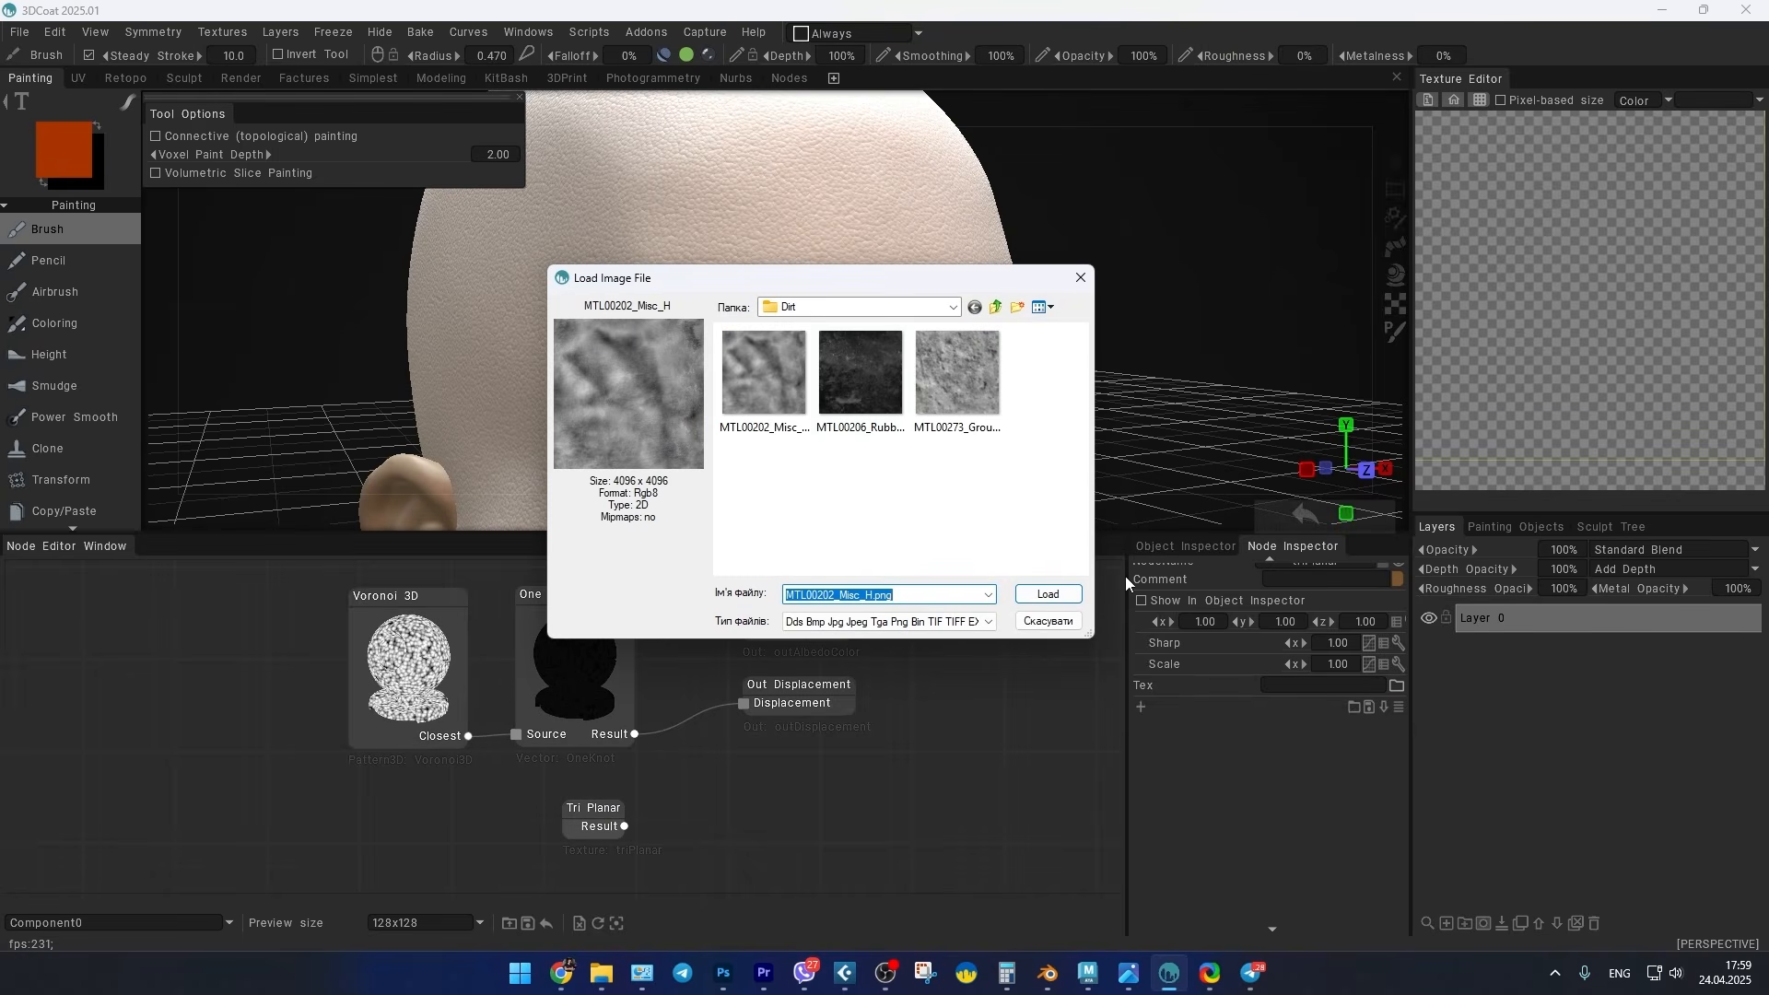
left_click(794, 408)
left_click(951, 392)
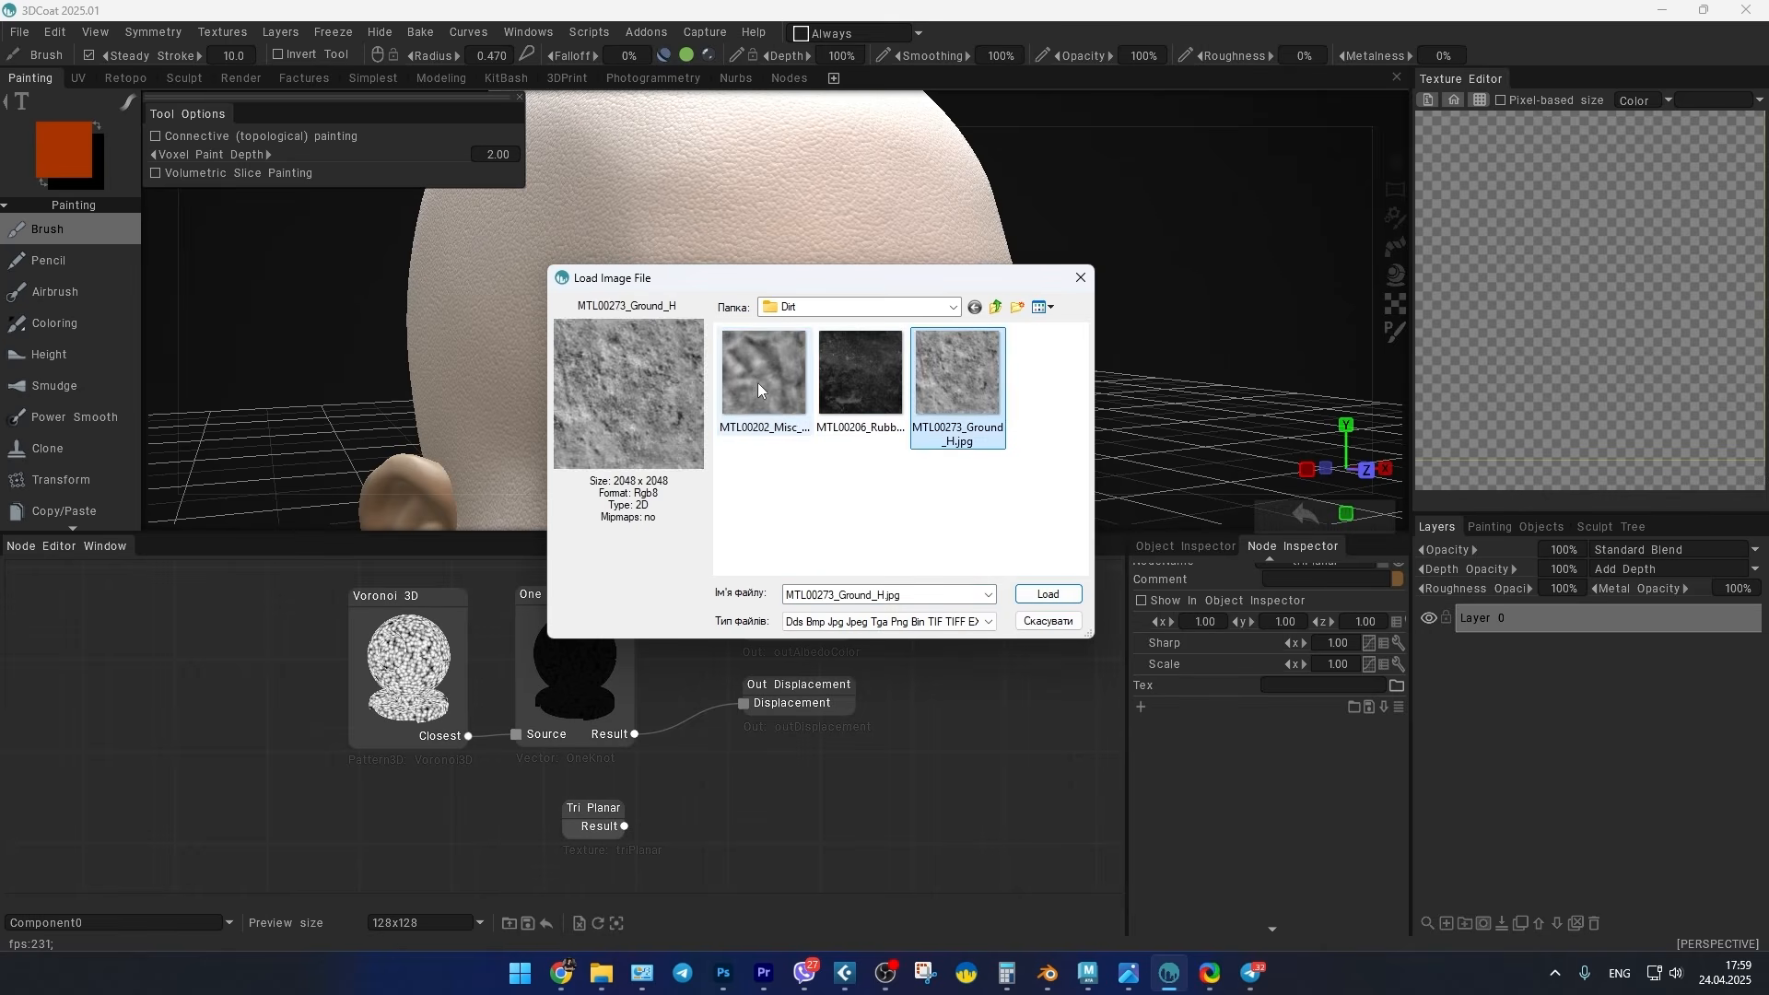
left_click(757, 383)
key("Return")
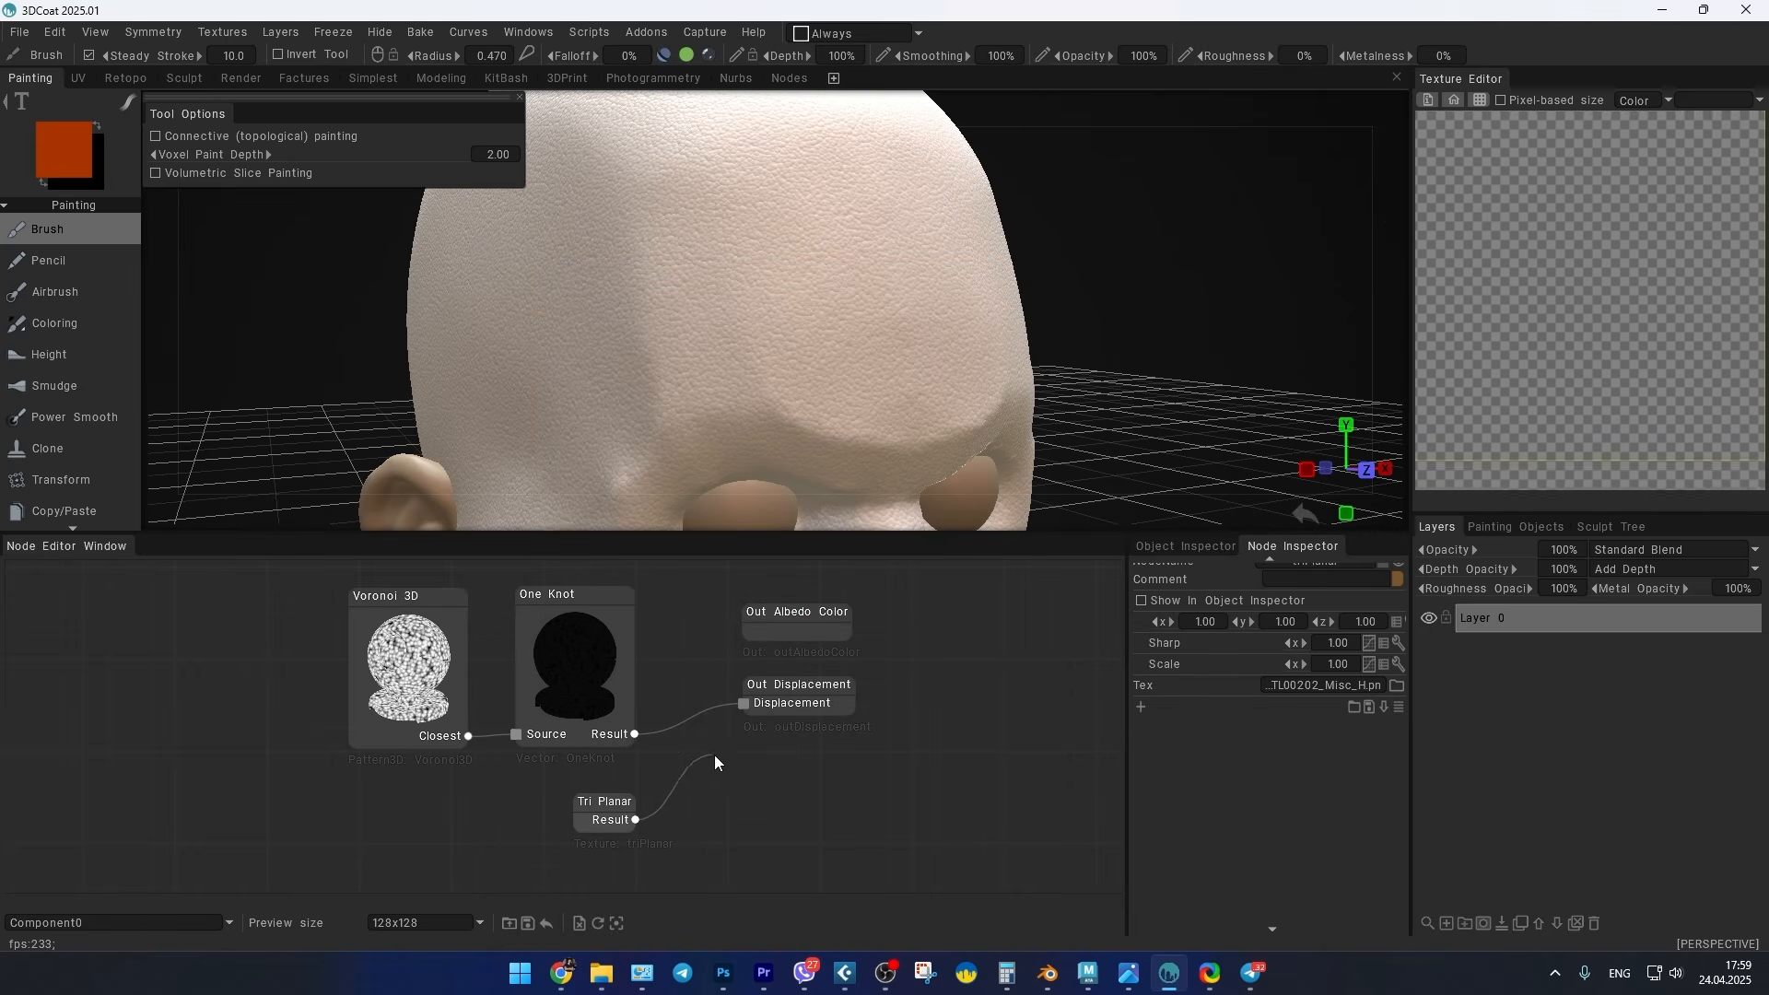
Step: Feed the Tri Planar node's Result into Out Displacement in place of One Knot, and move the Tri Planar node up
left_click_drag(735, 704, 741, 704)
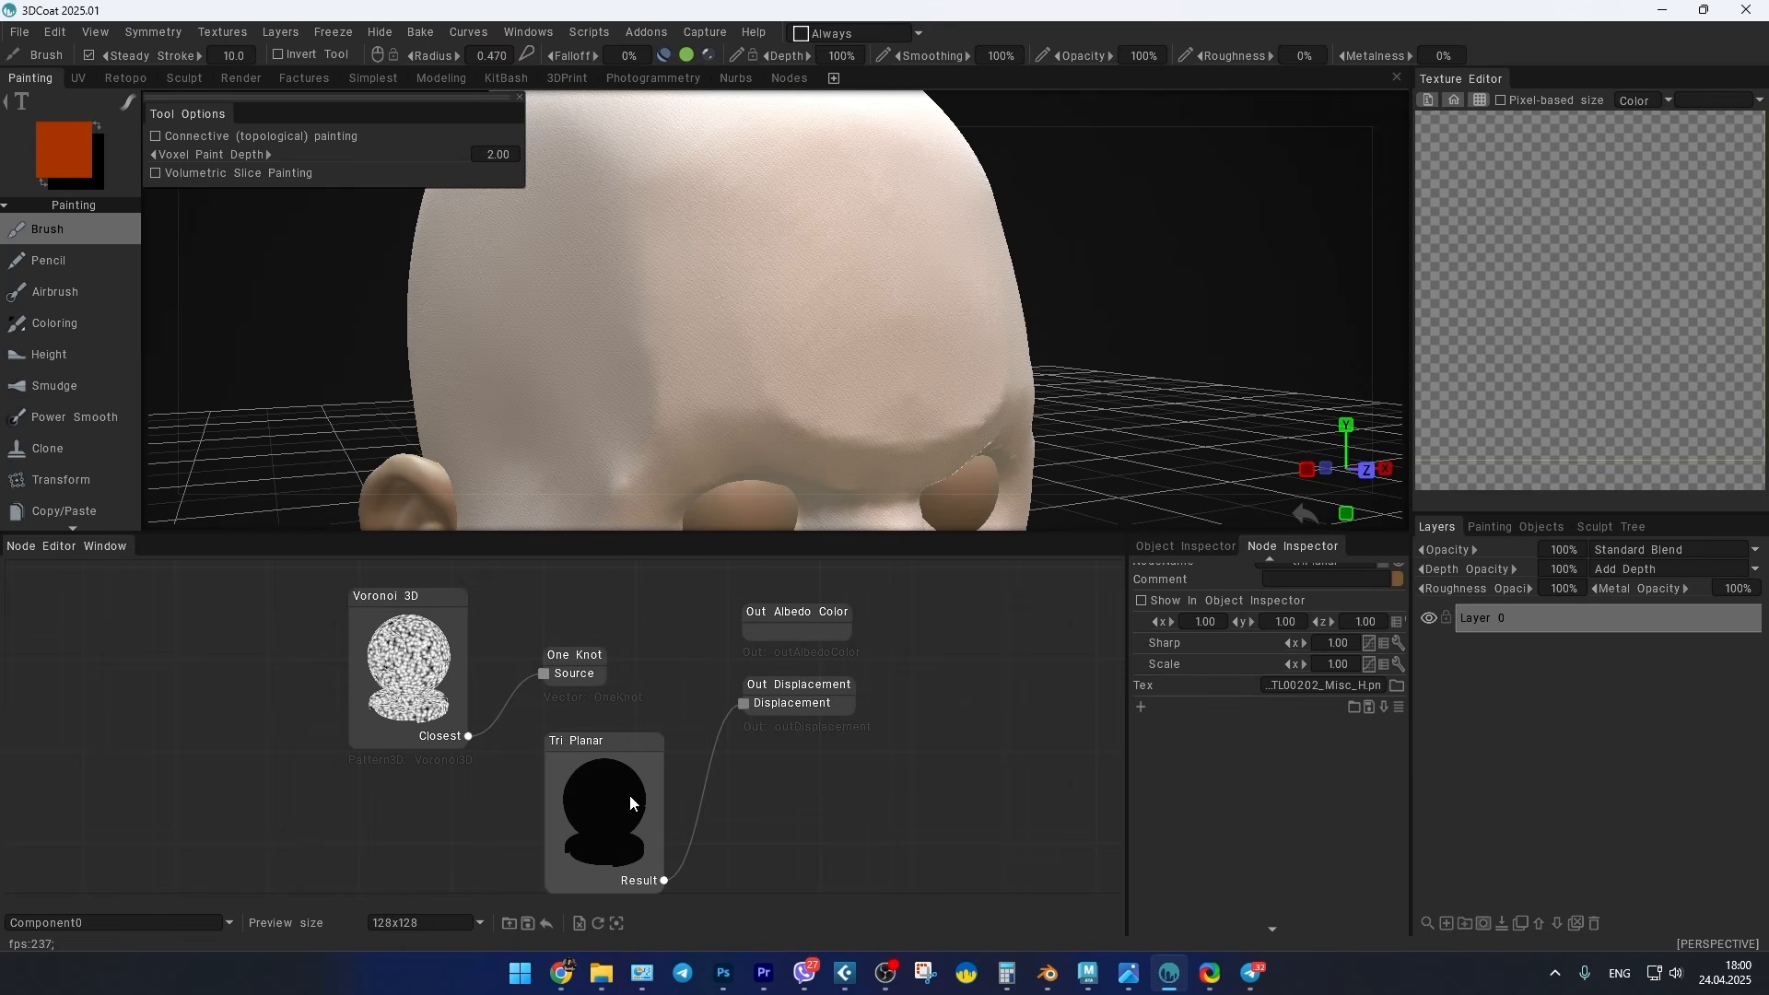
left_click_drag(630, 802, 647, 777)
right_click_drag(759, 339, 790, 364, "alt")
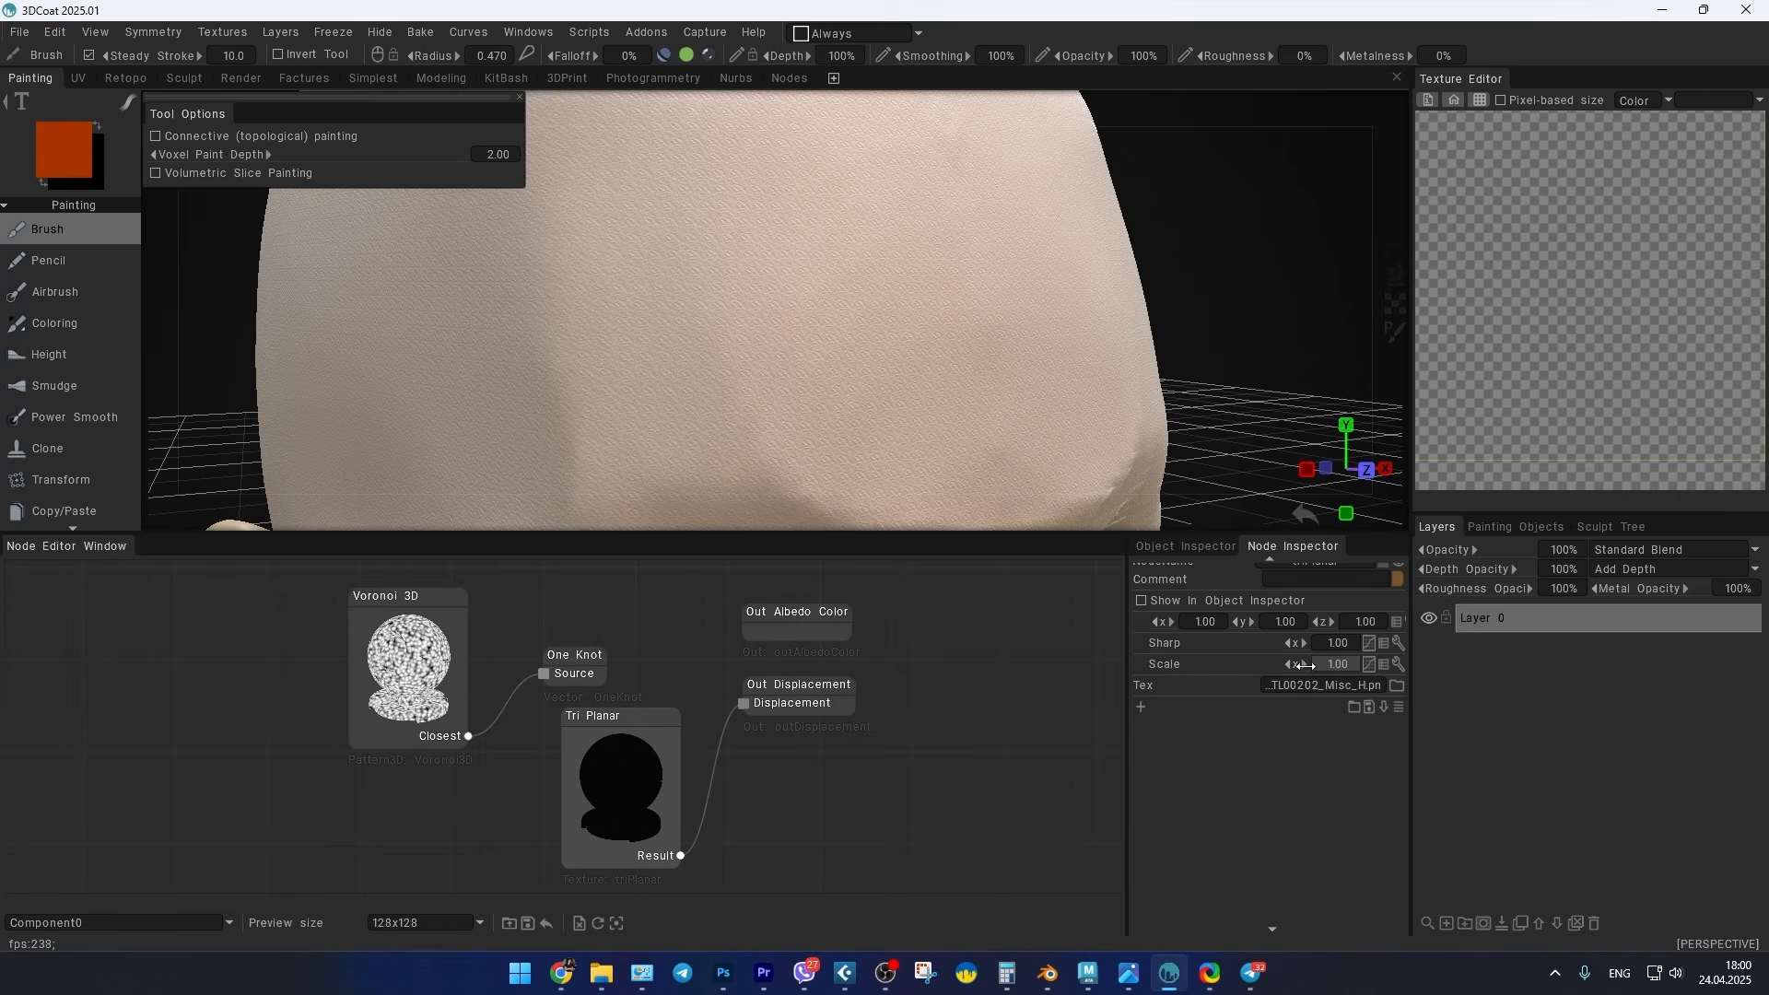
Step: Set the Tri Planar Scale to -0.005 and increase the displacement strength on the Out Displacement node
left_click_drag(1302, 665, 1281, 670)
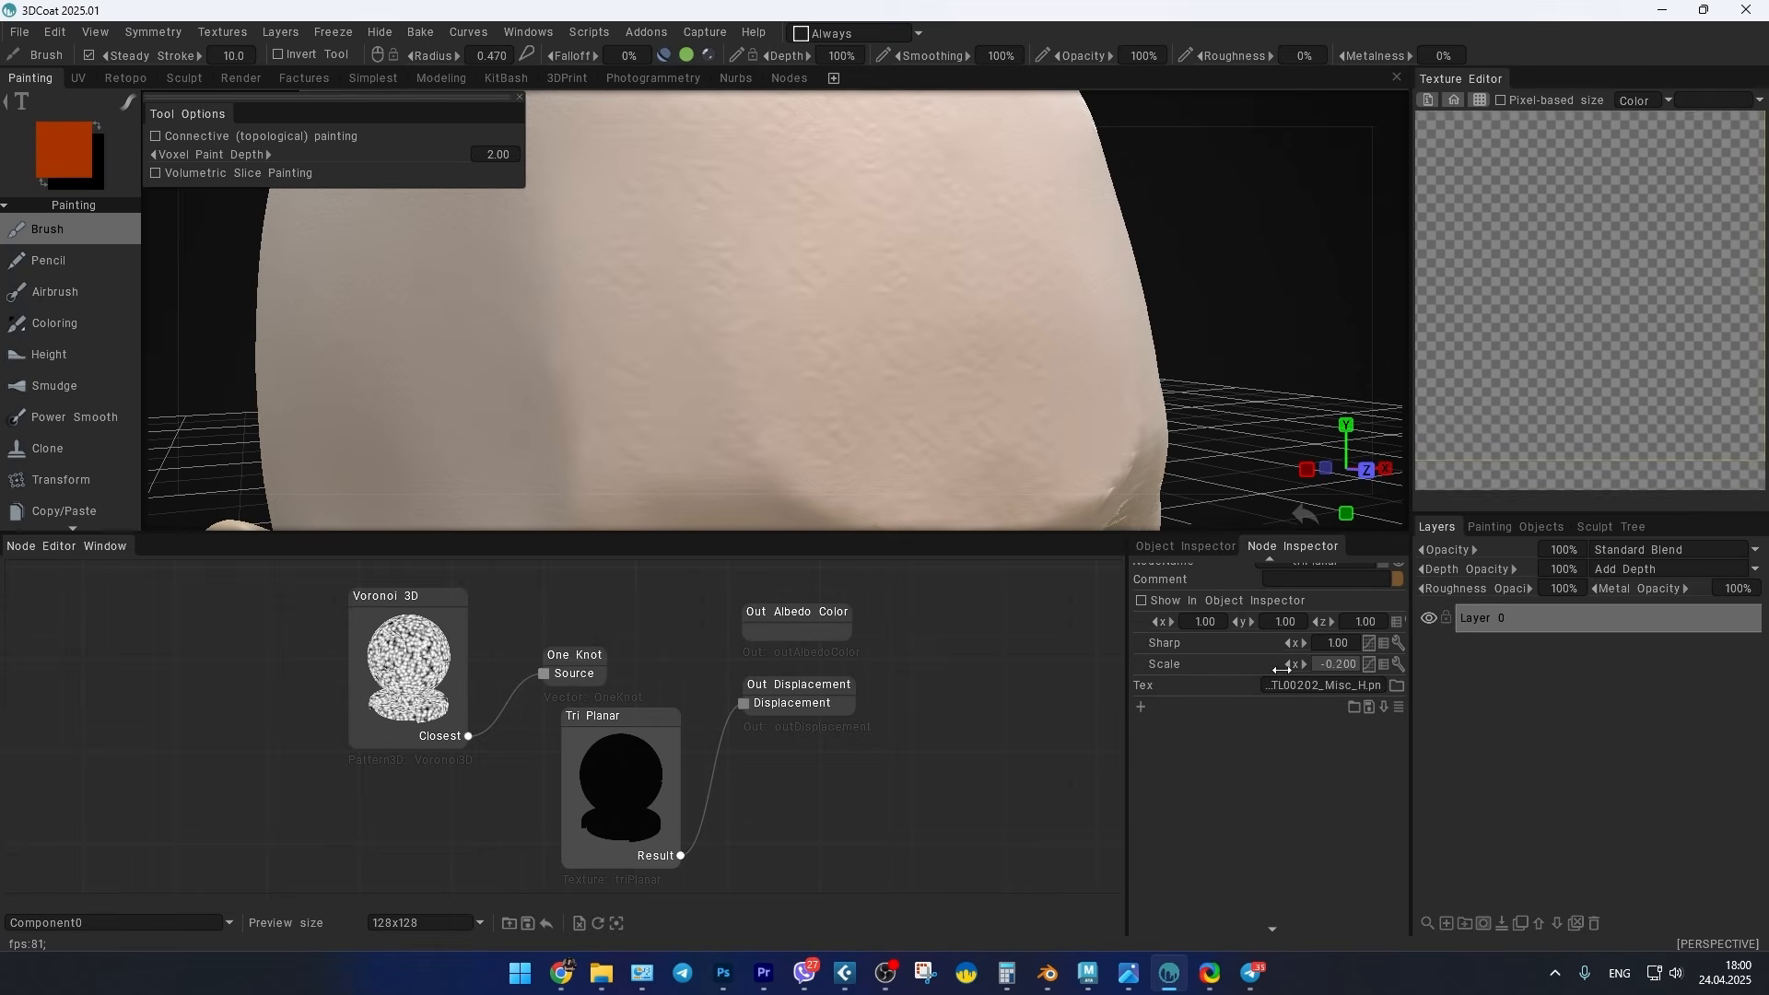
left_click(1342, 663)
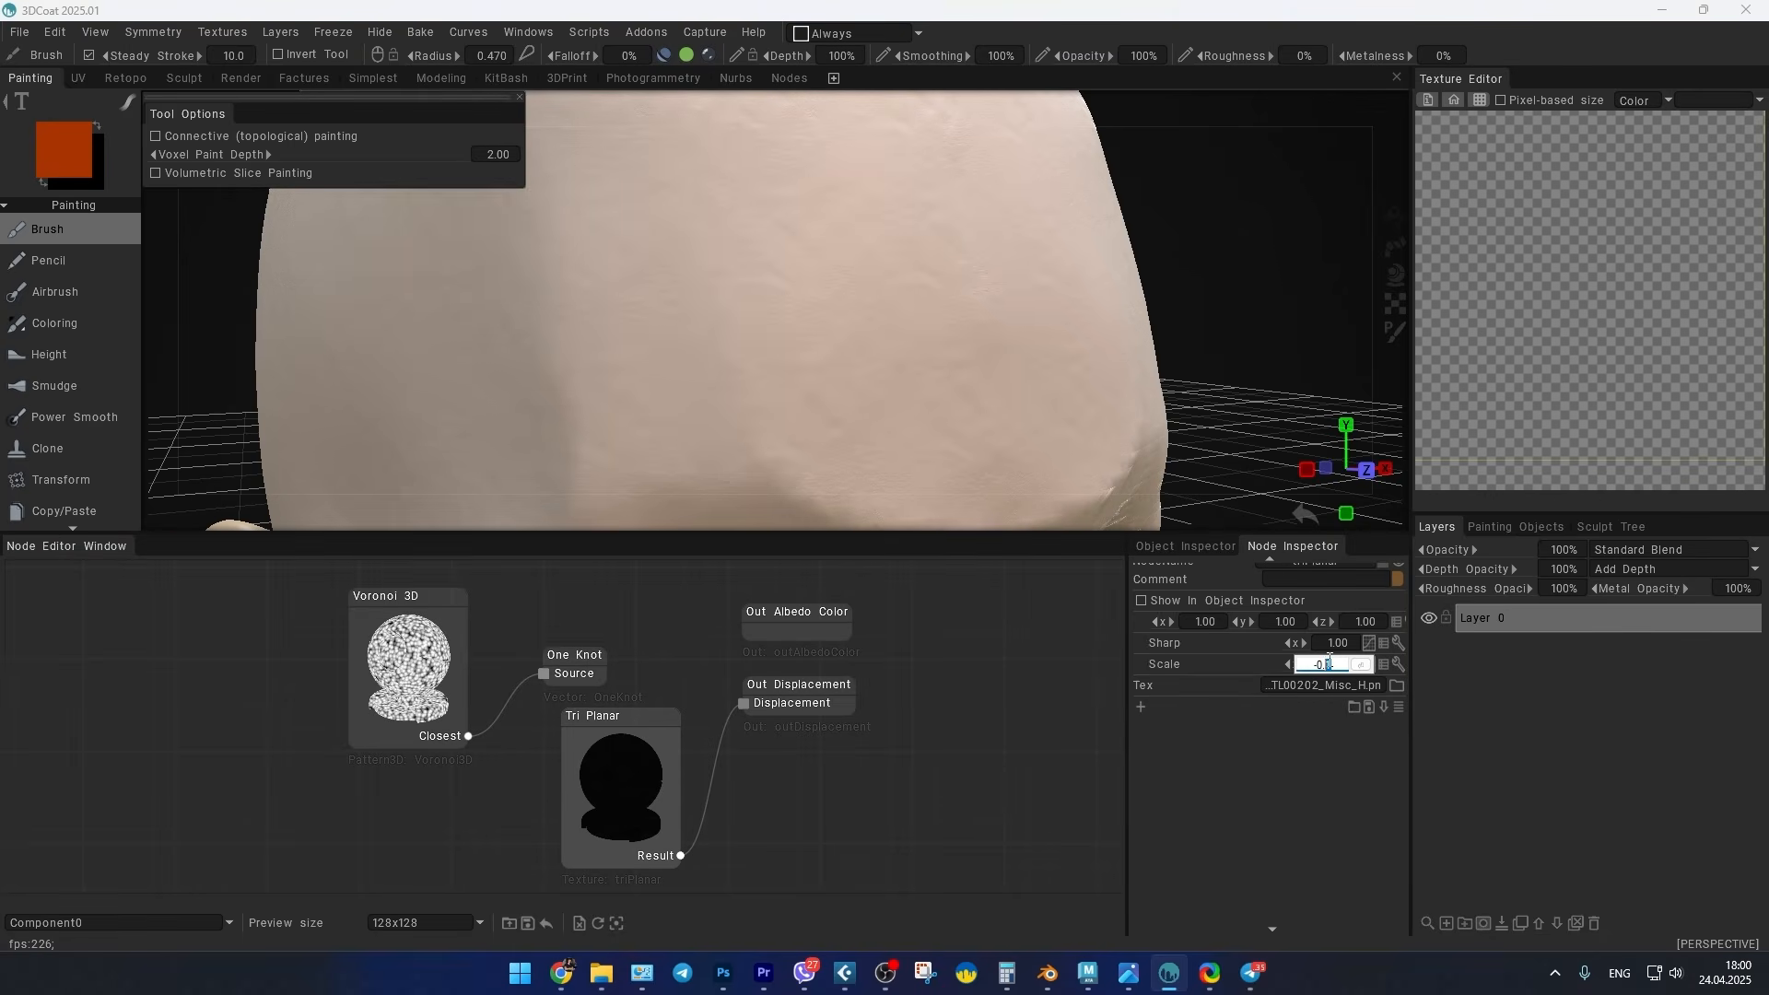
type("-0.005")
key("Return")
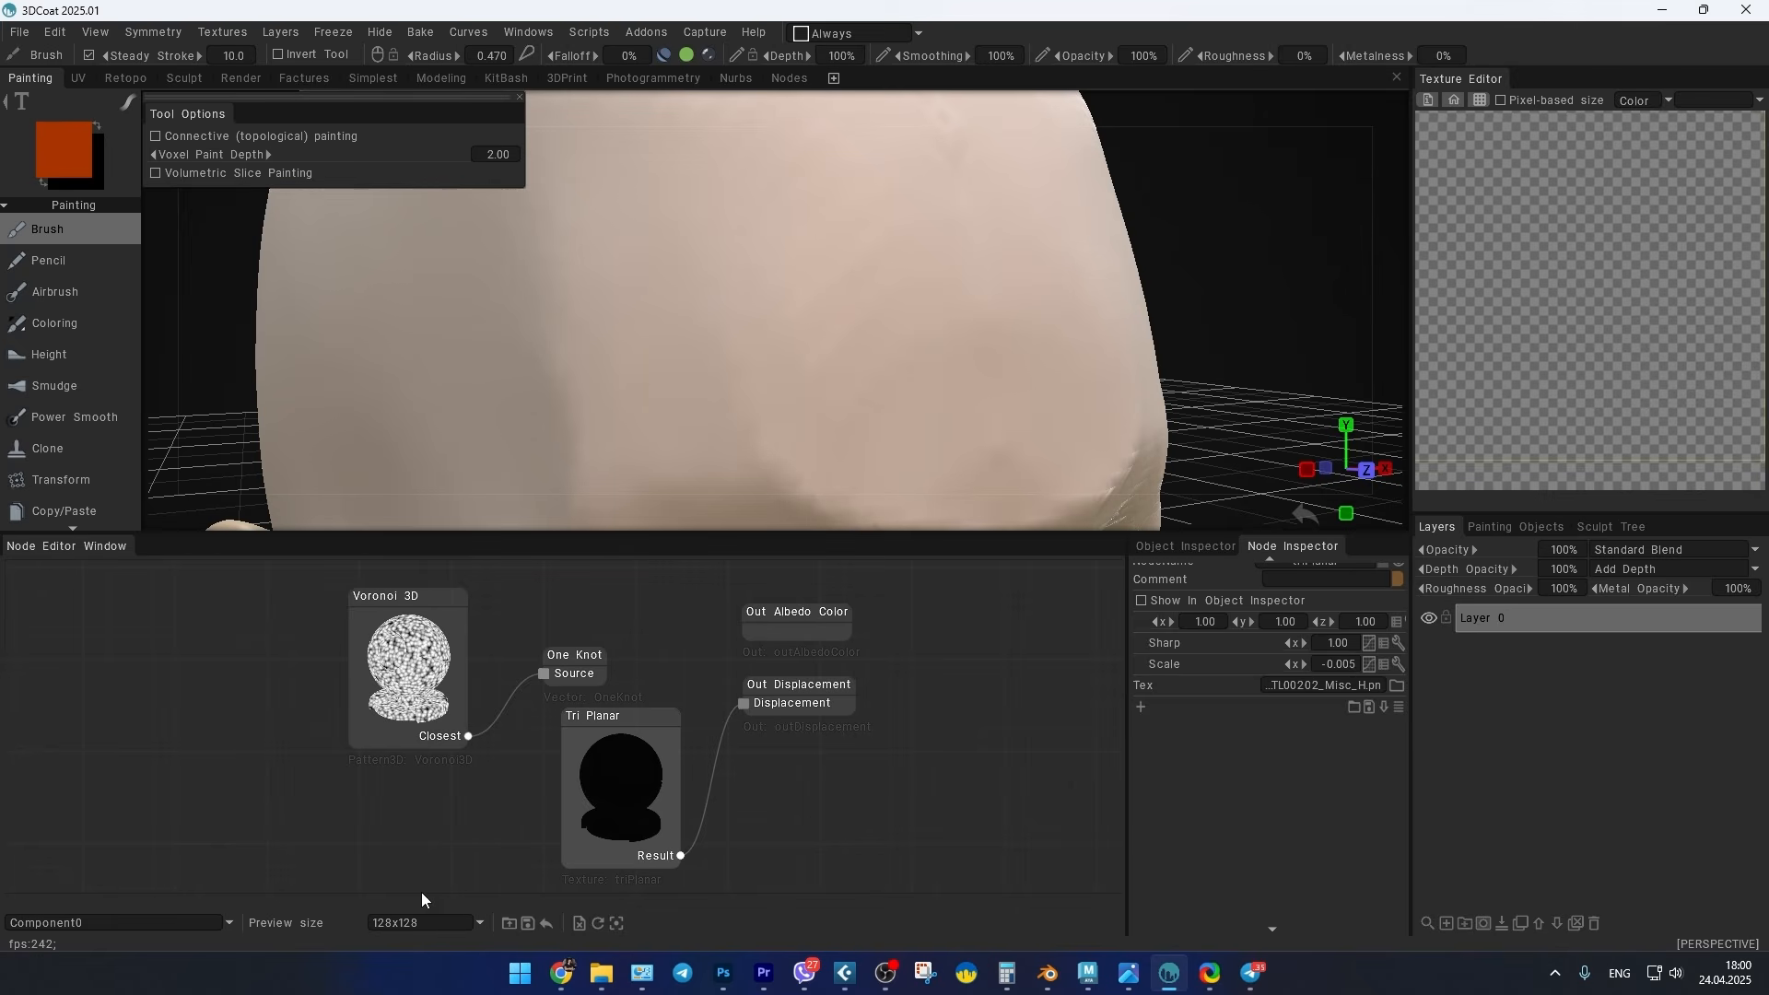
left_click(789, 694)
left_click_drag(1297, 622, 1331, 618)
Step: Set the Tri Planar Scale to -0.01 and examine the rough relief on the forehead and around the eyes
left_click(639, 798)
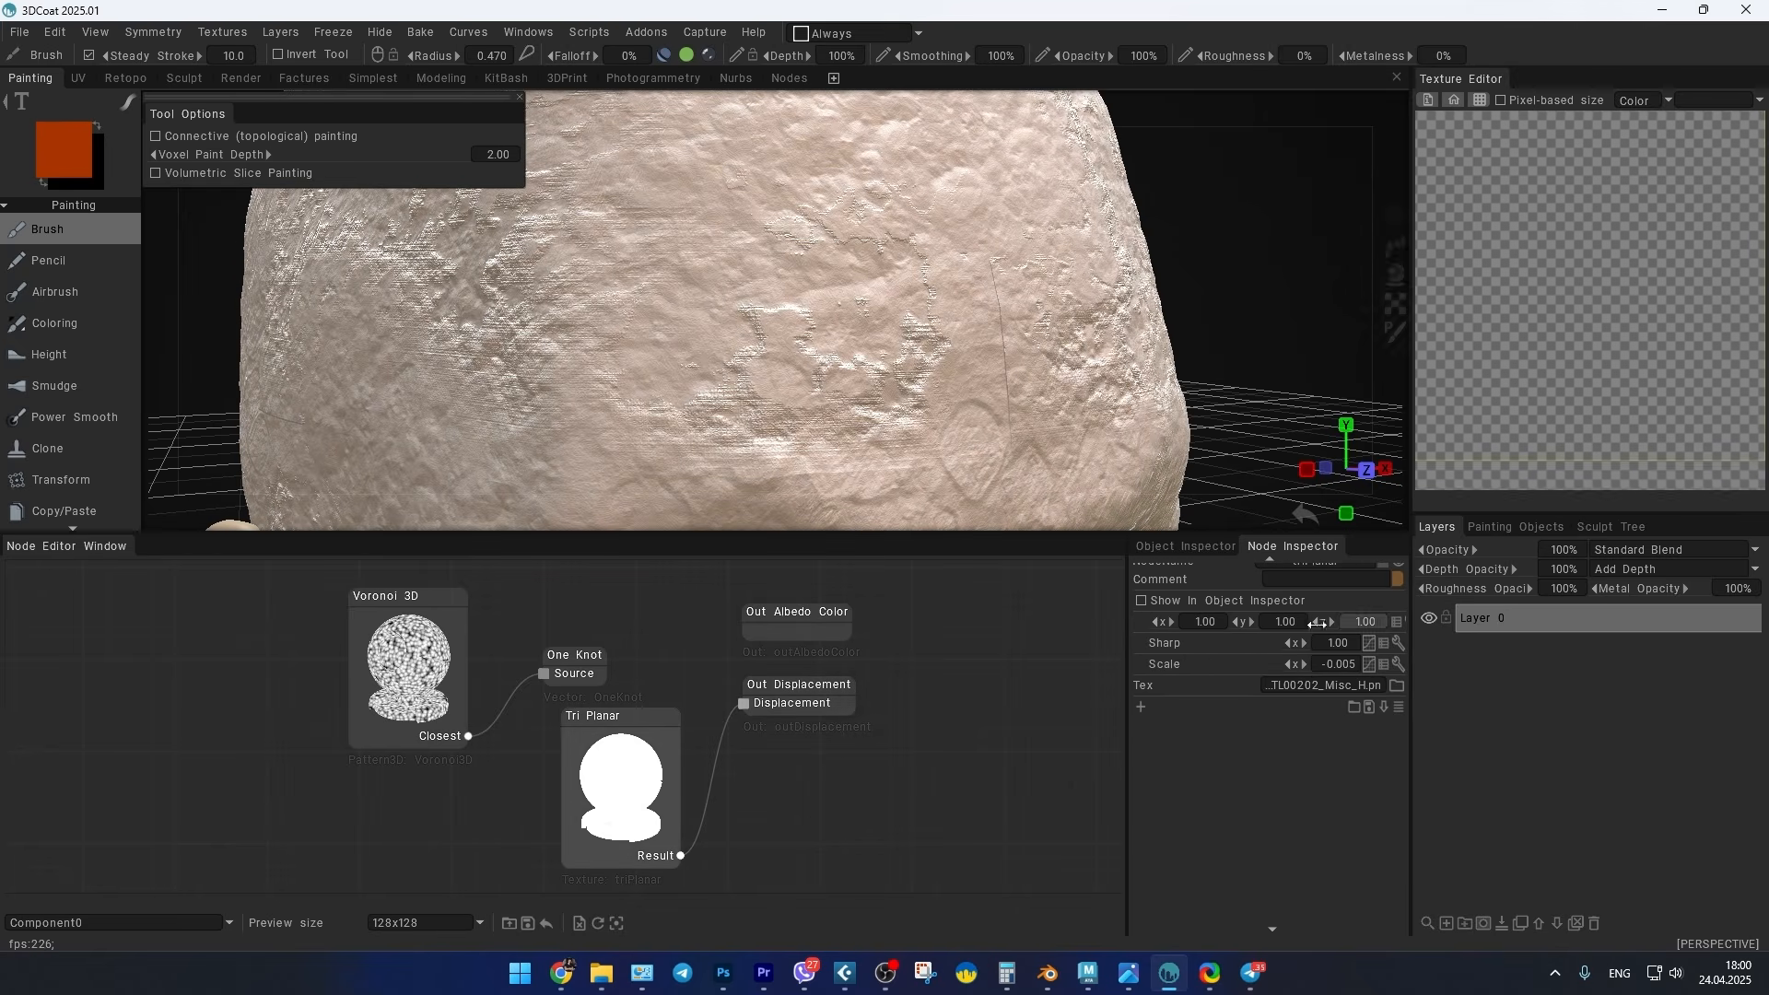
left_click(1340, 664)
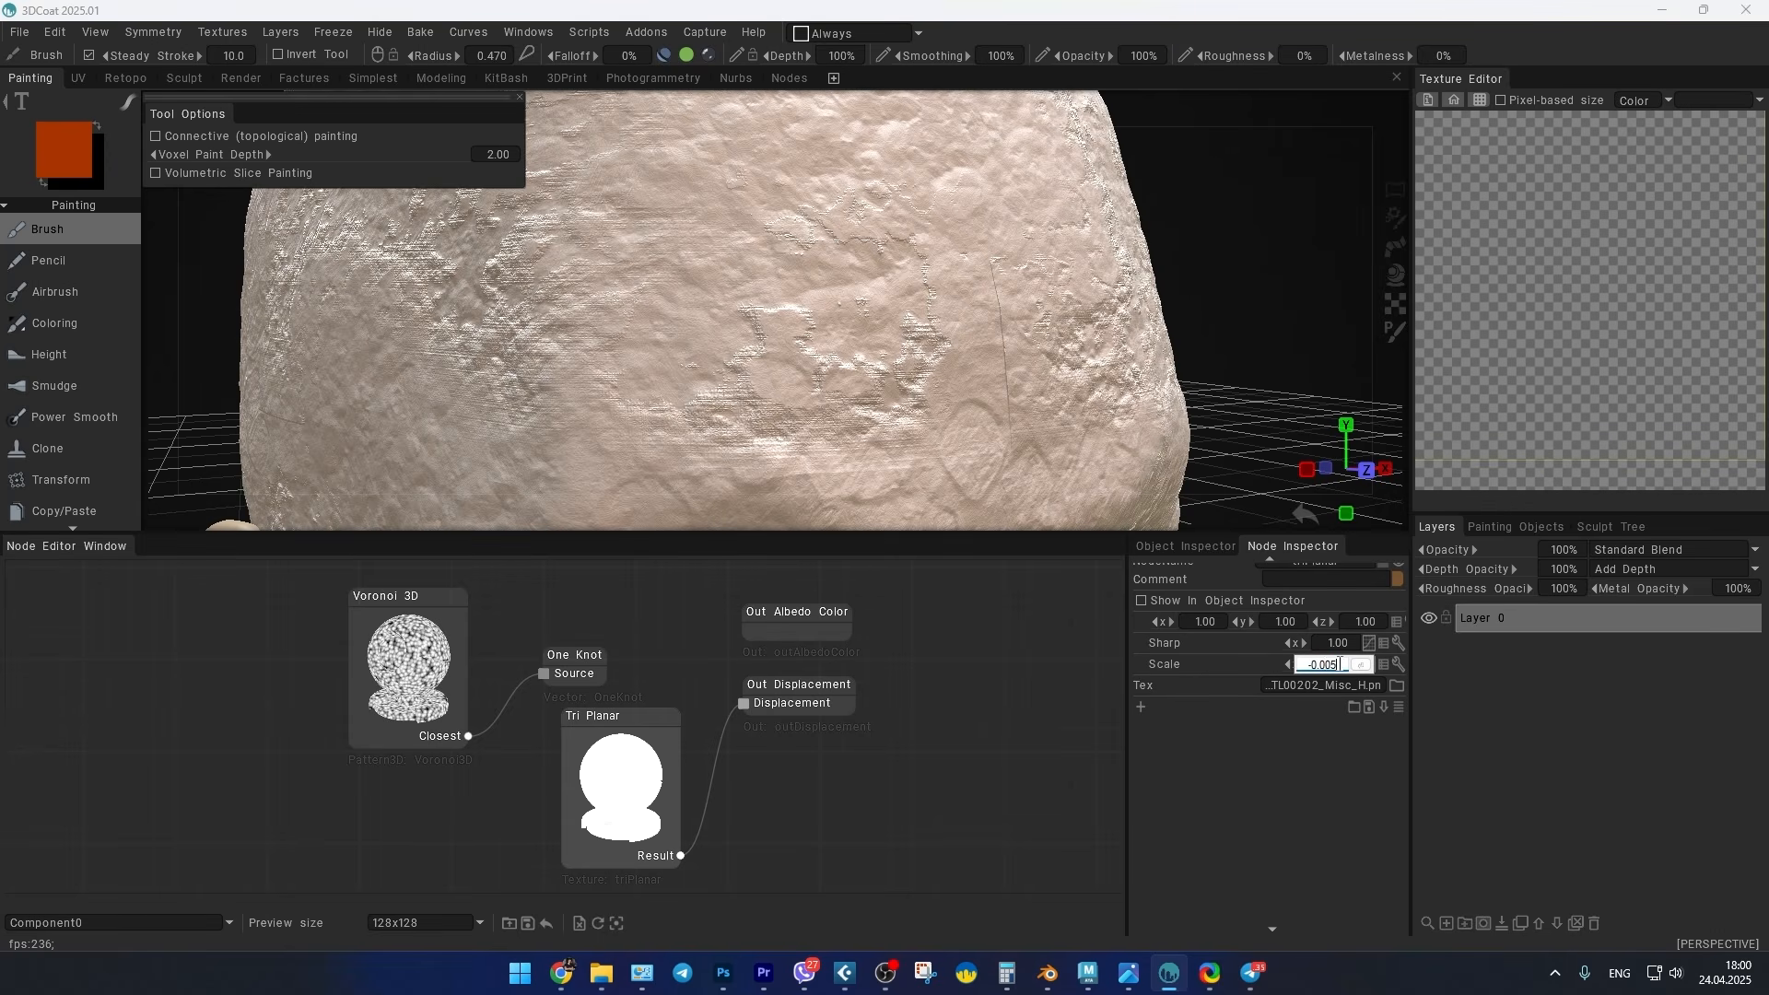
type("-0.01")
key("Return")
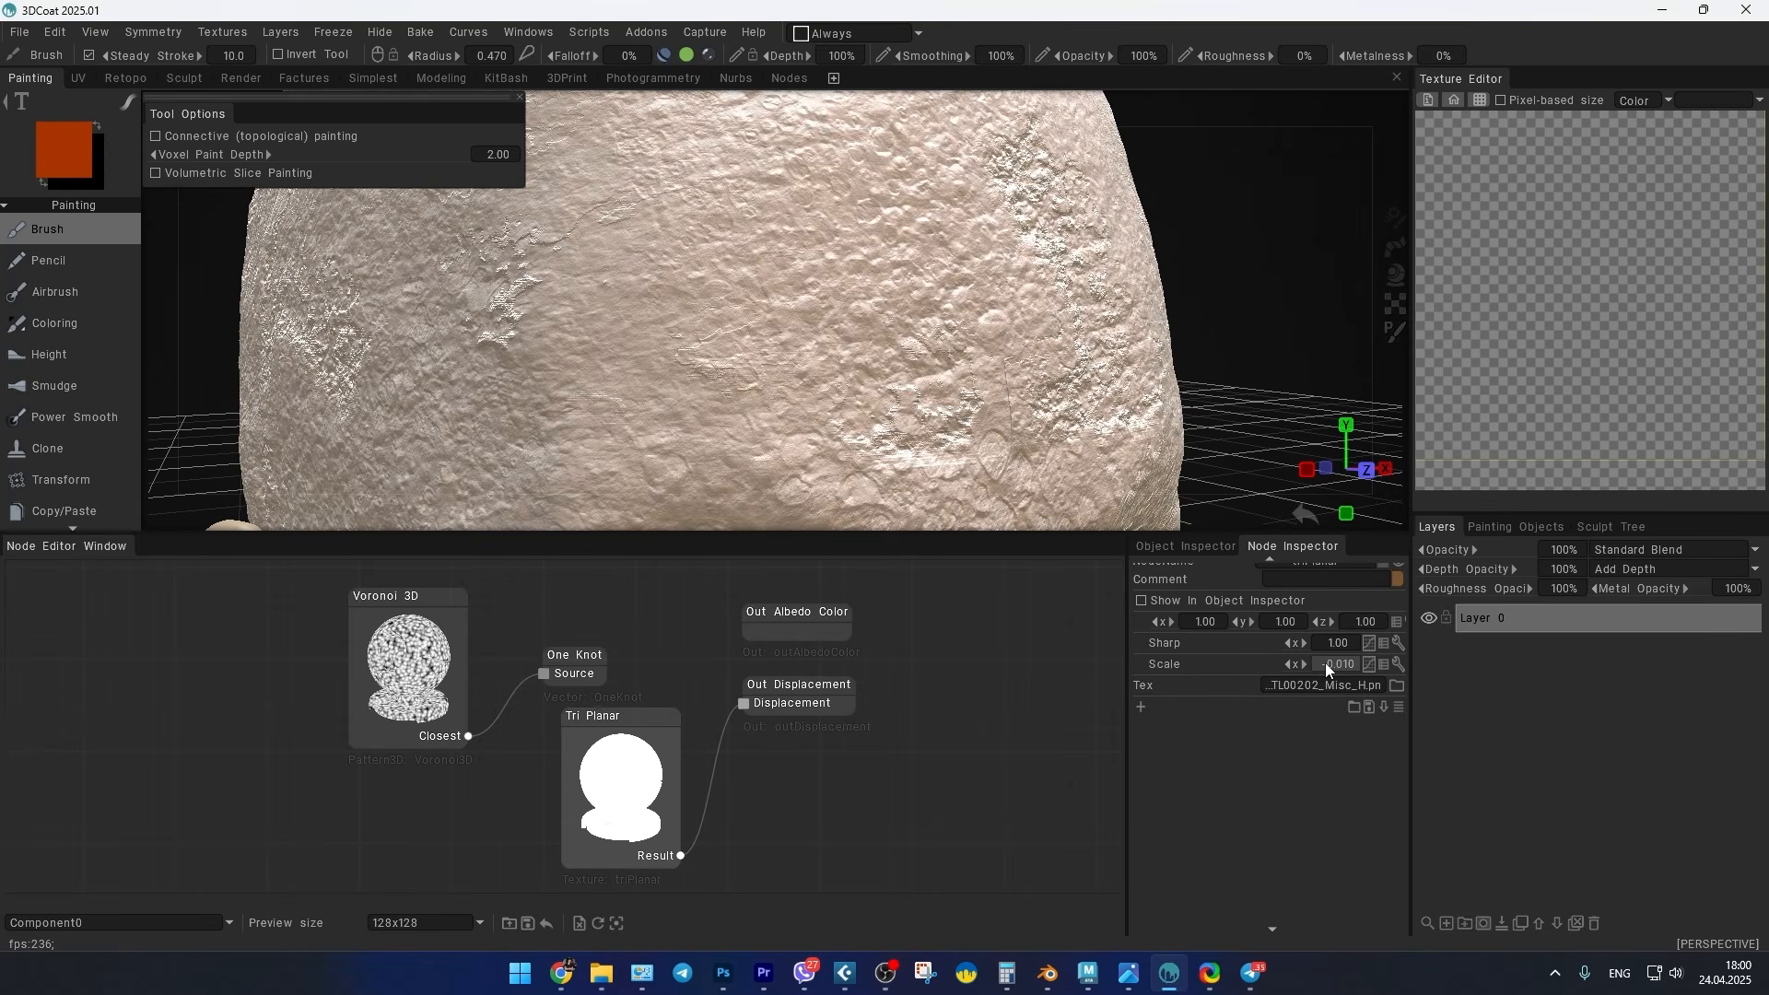
right_click_drag(819, 391, 765, 350, "alt")
left_click_drag(764, 350, 741, 393, "alt")
right_click_drag(741, 392, 813, 424, "alt")
middle_click_drag(824, 241, 836, 334, "alt")
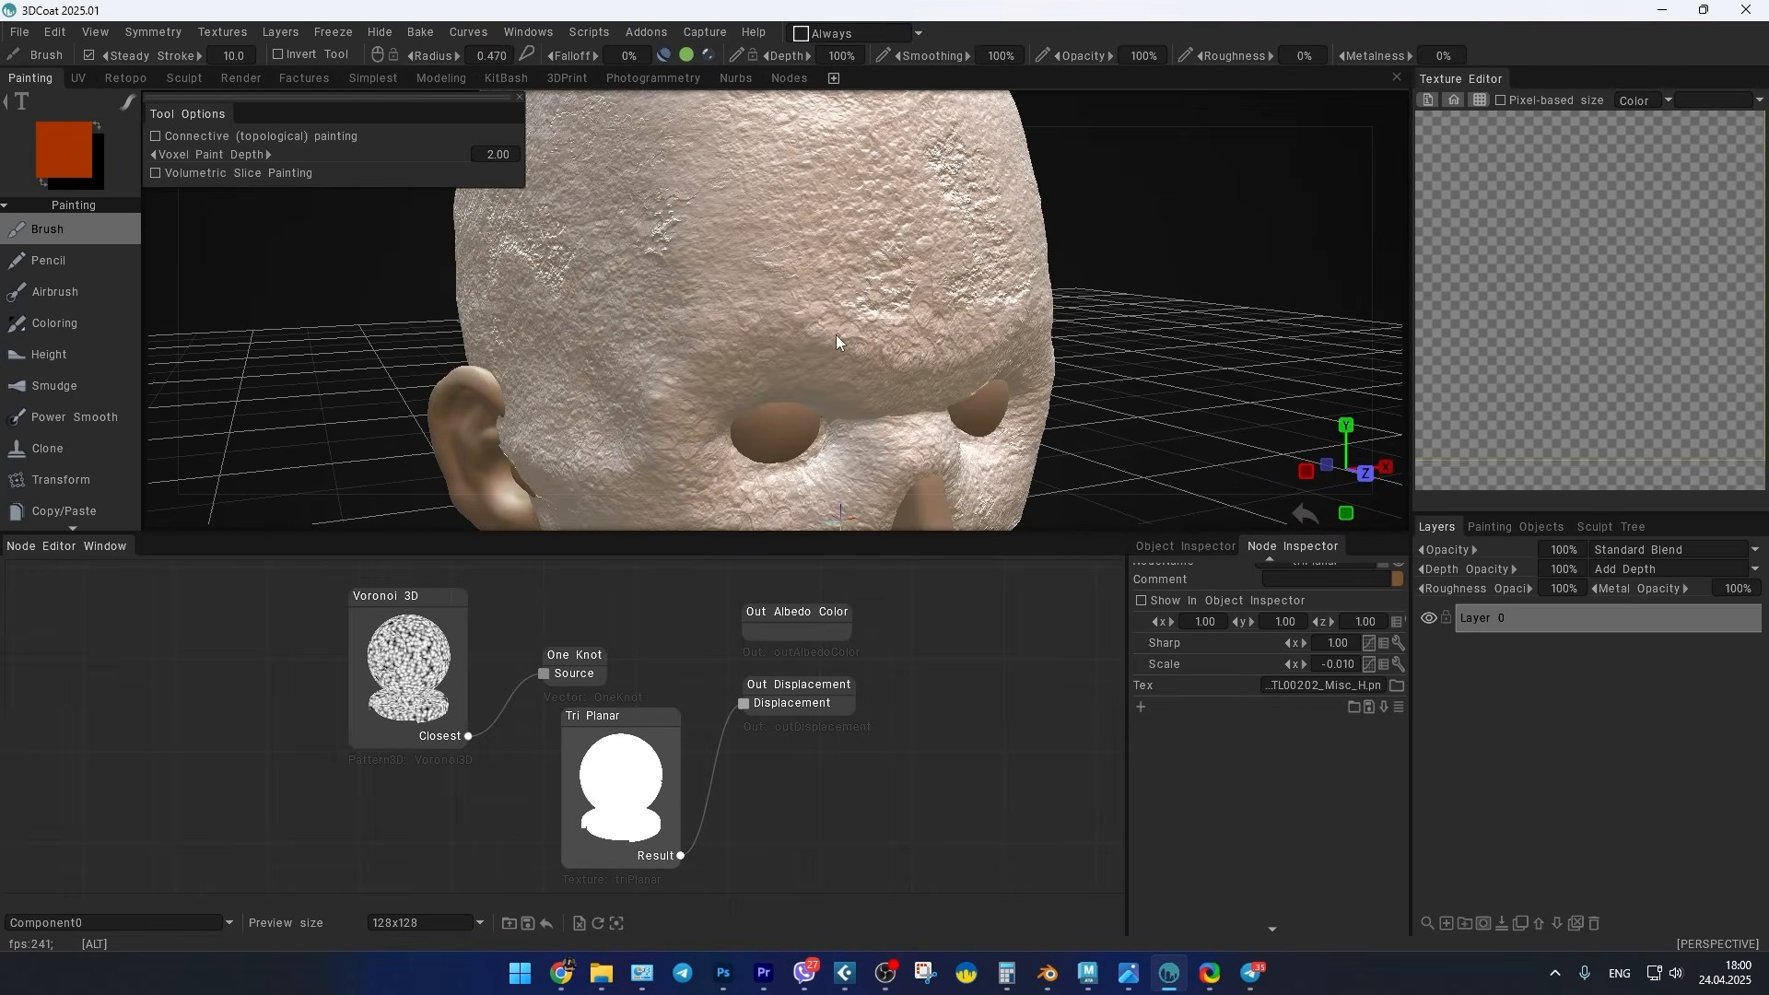
right_click_drag(836, 334, 853, 342, "alt")
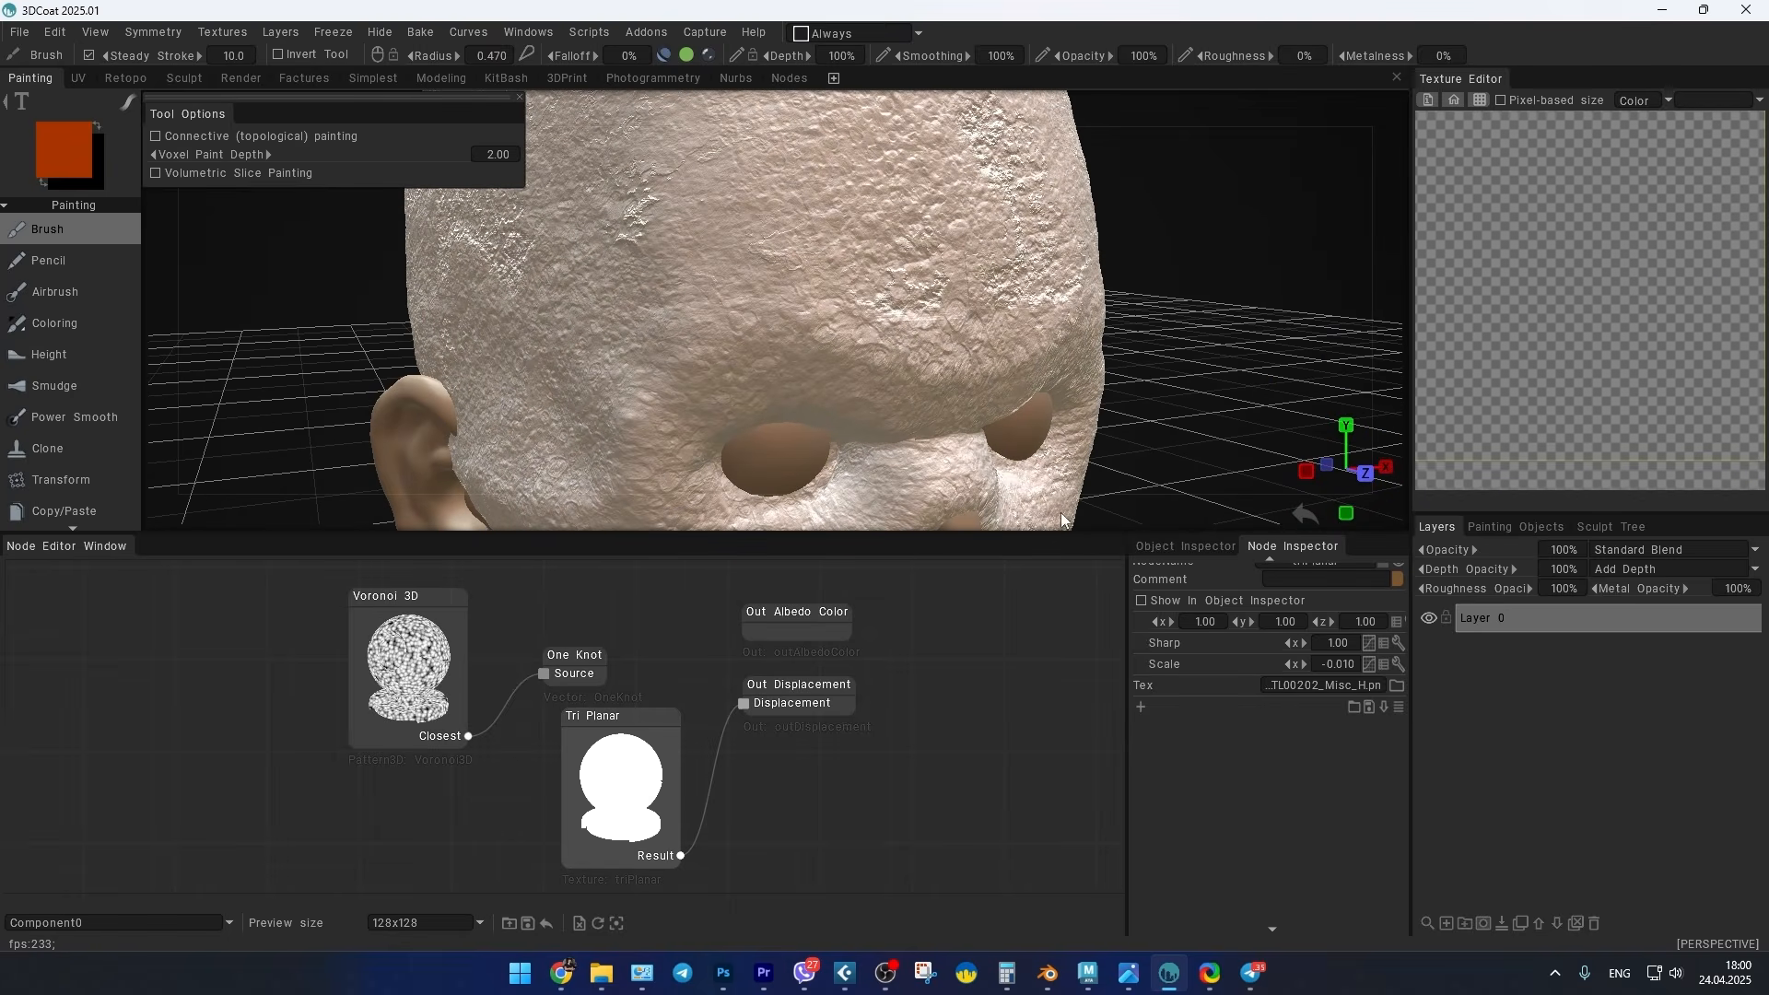
left_click_drag(1059, 513, 781, 406, "alt")
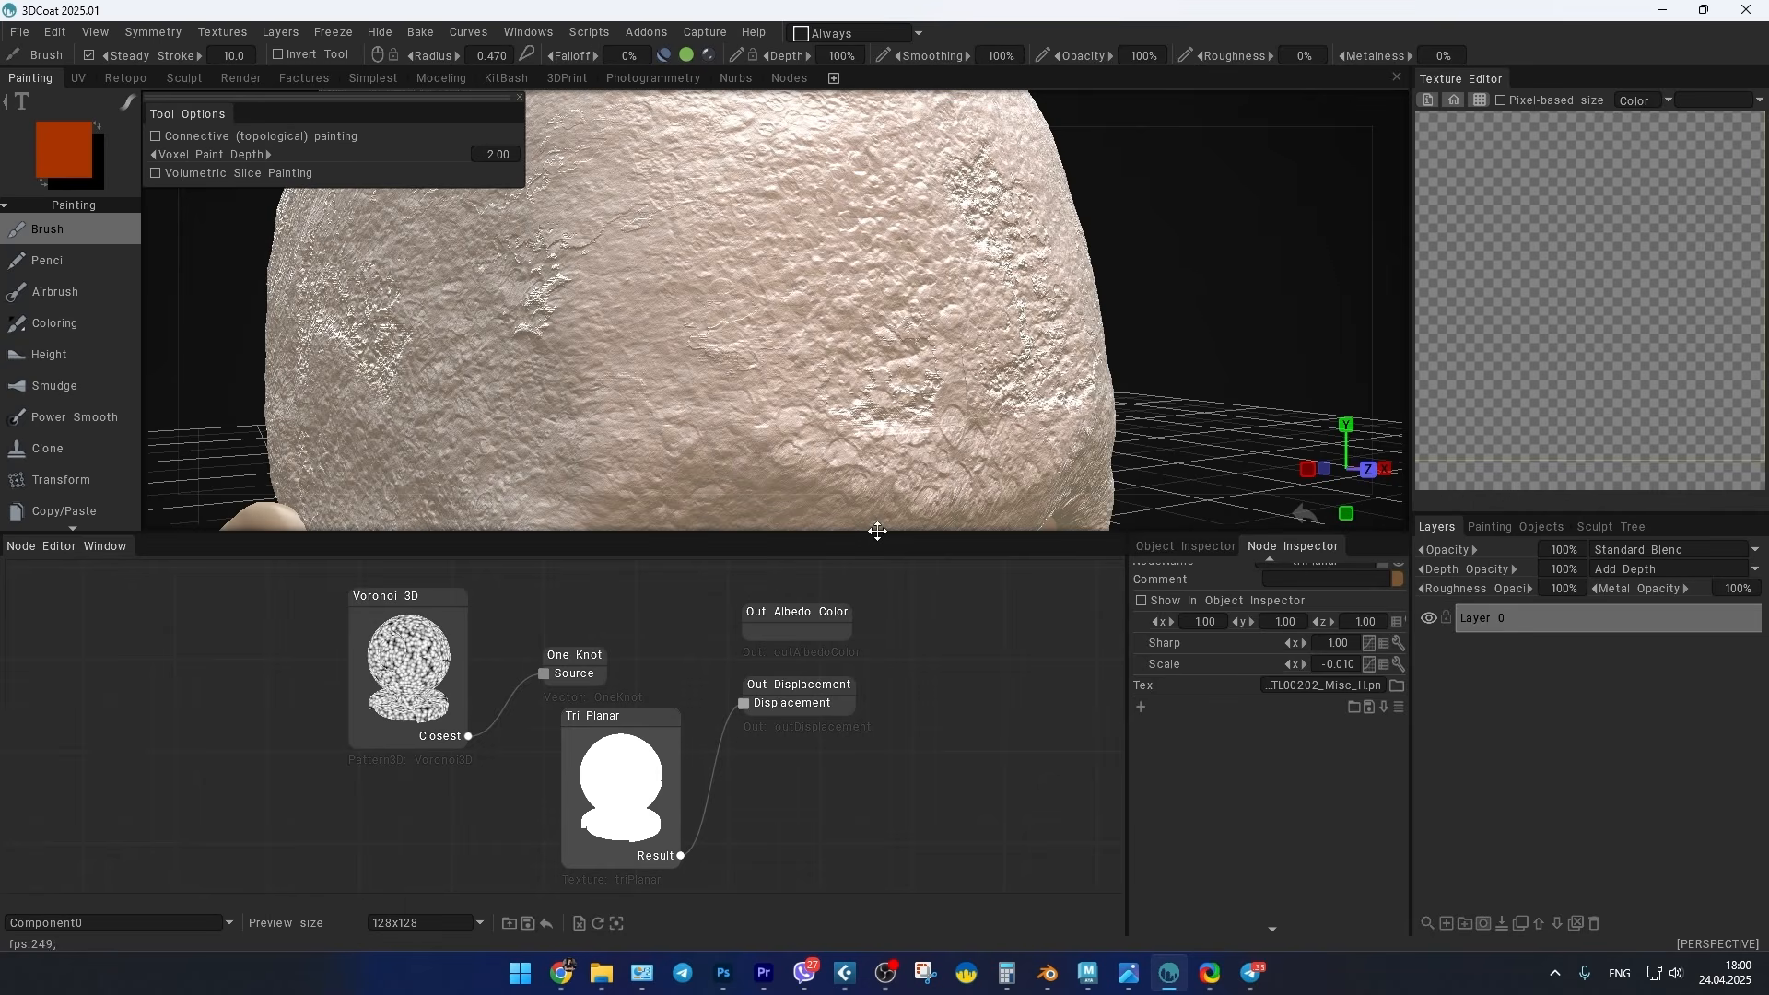
Step: Space out the two output nodes and reroute the Tri Planar Result from Displacement to Albedo Color, viewing the texture on the head
left_click_drag(825, 697, 875, 700)
left_click_drag(819, 617, 912, 621)
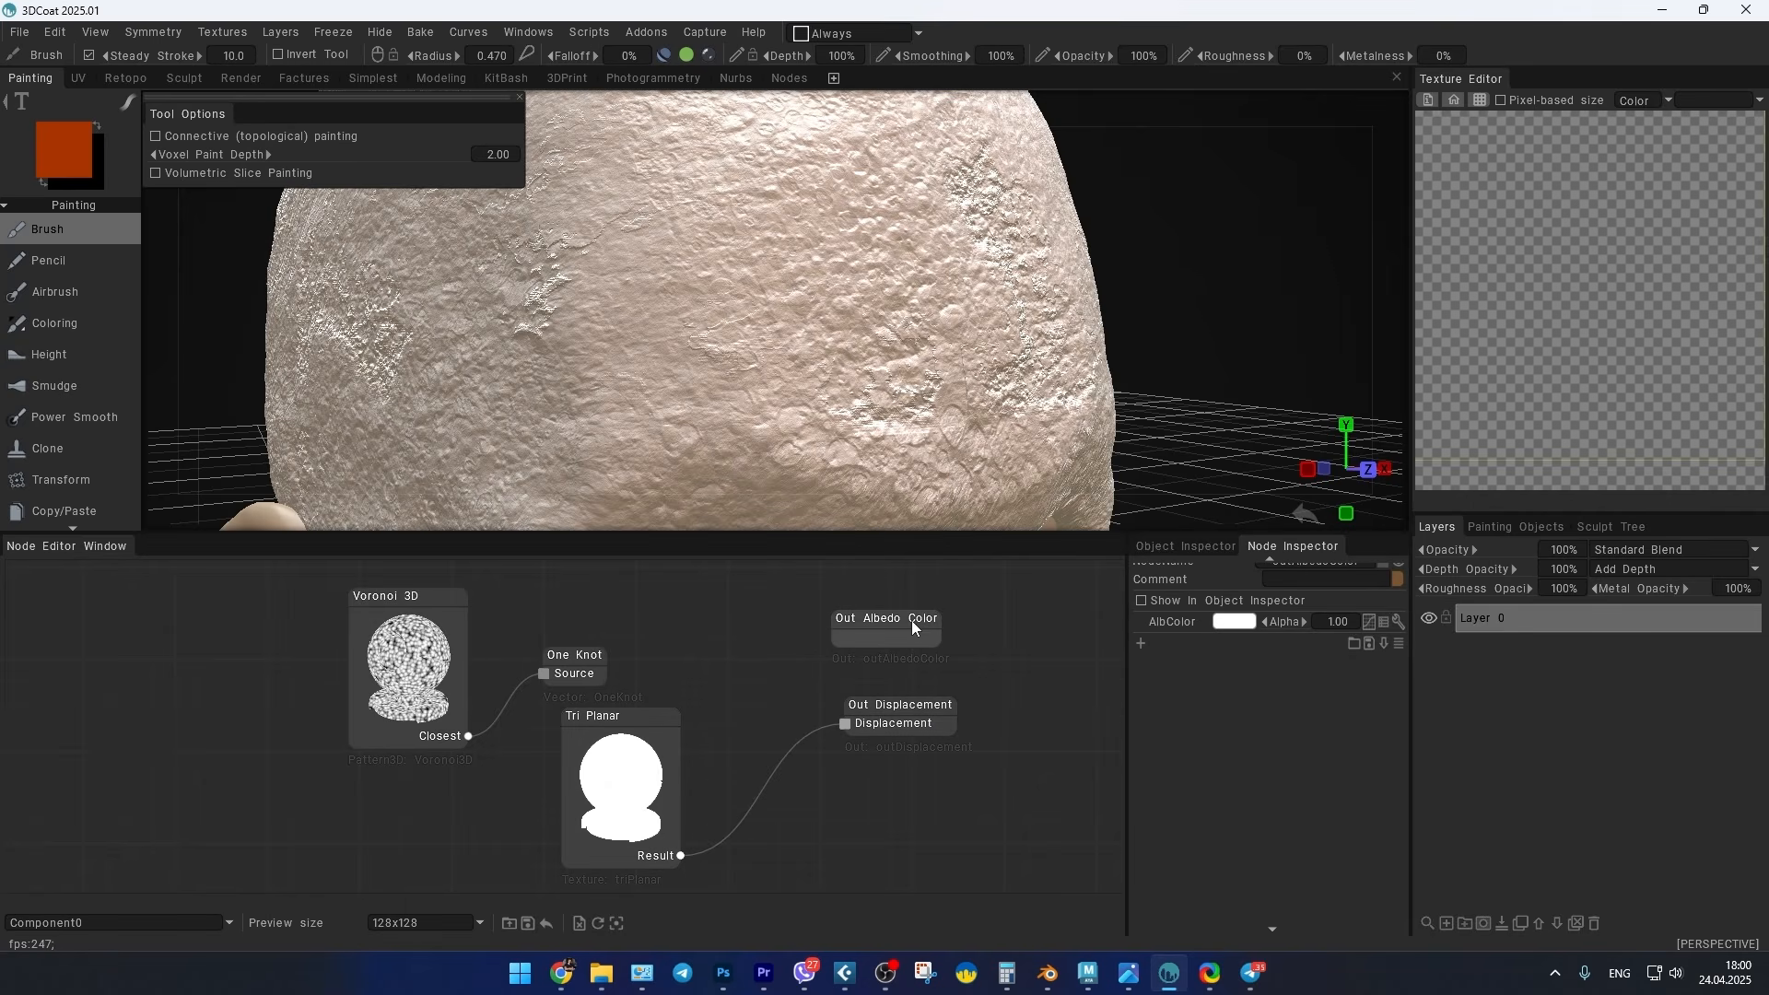
left_click_drag(777, 724, 842, 639)
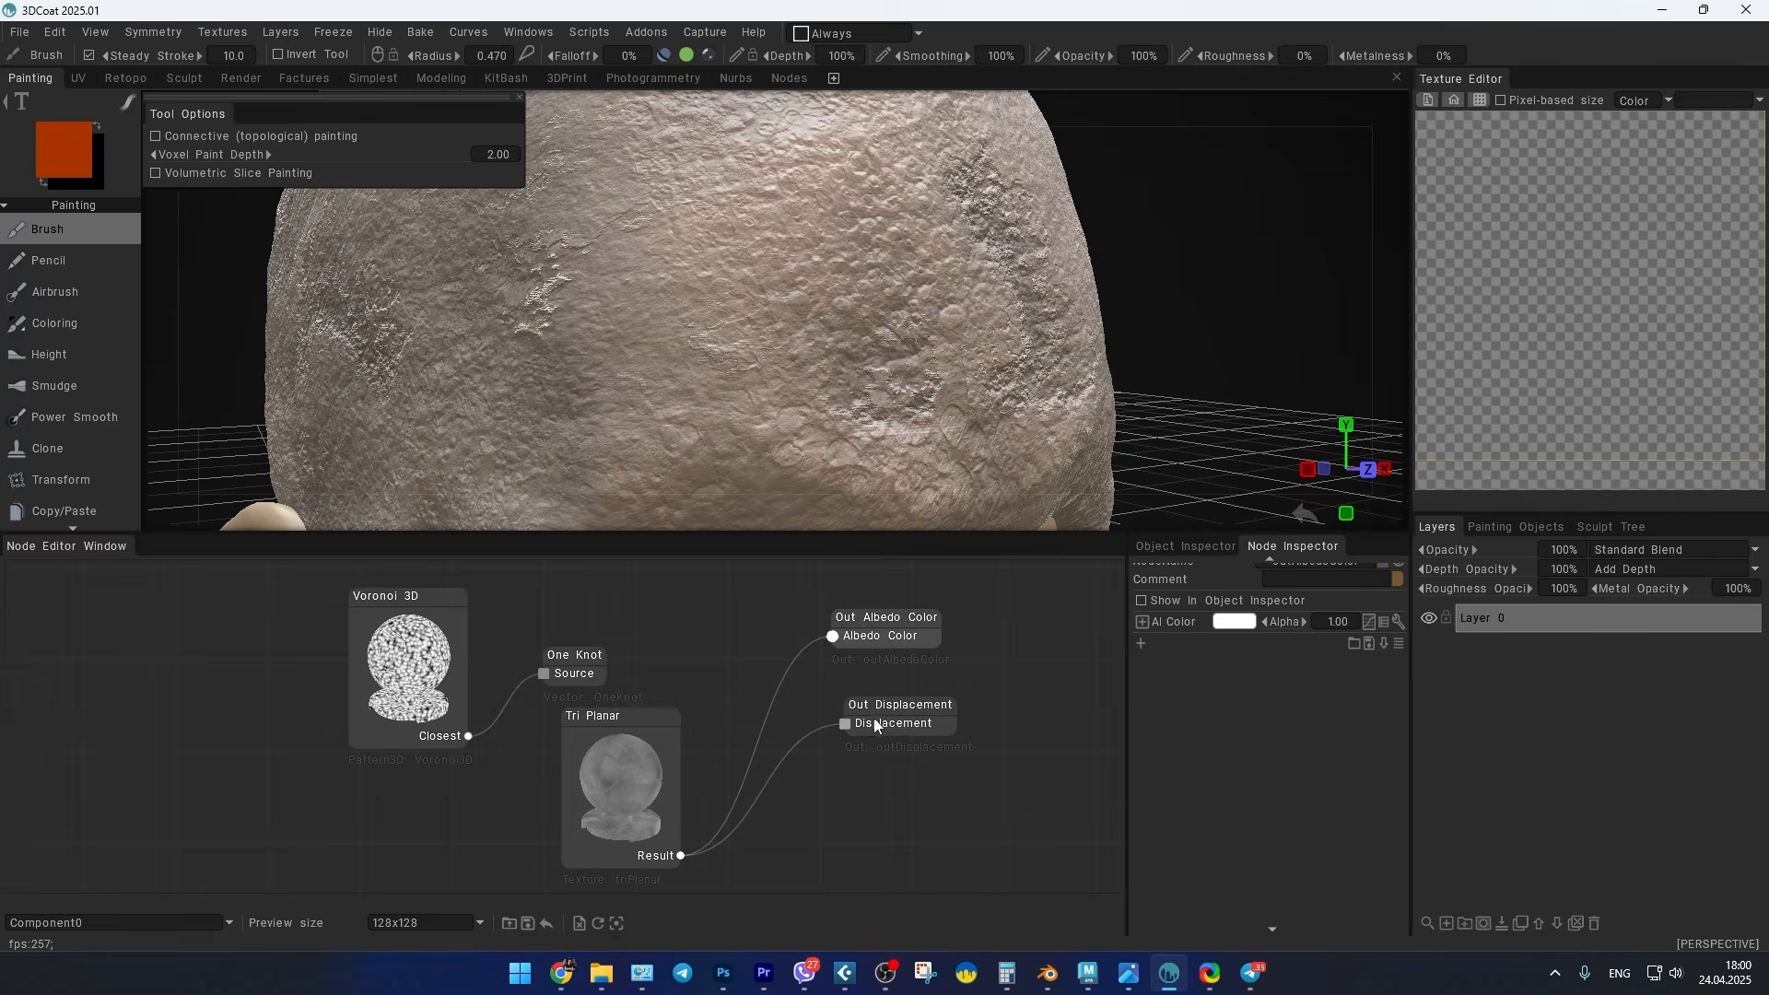
left_click_drag(845, 724, 873, 452)
right_click_drag(873, 451, 805, 400, "alt")
left_click_drag(805, 400, 887, 367, "alt")
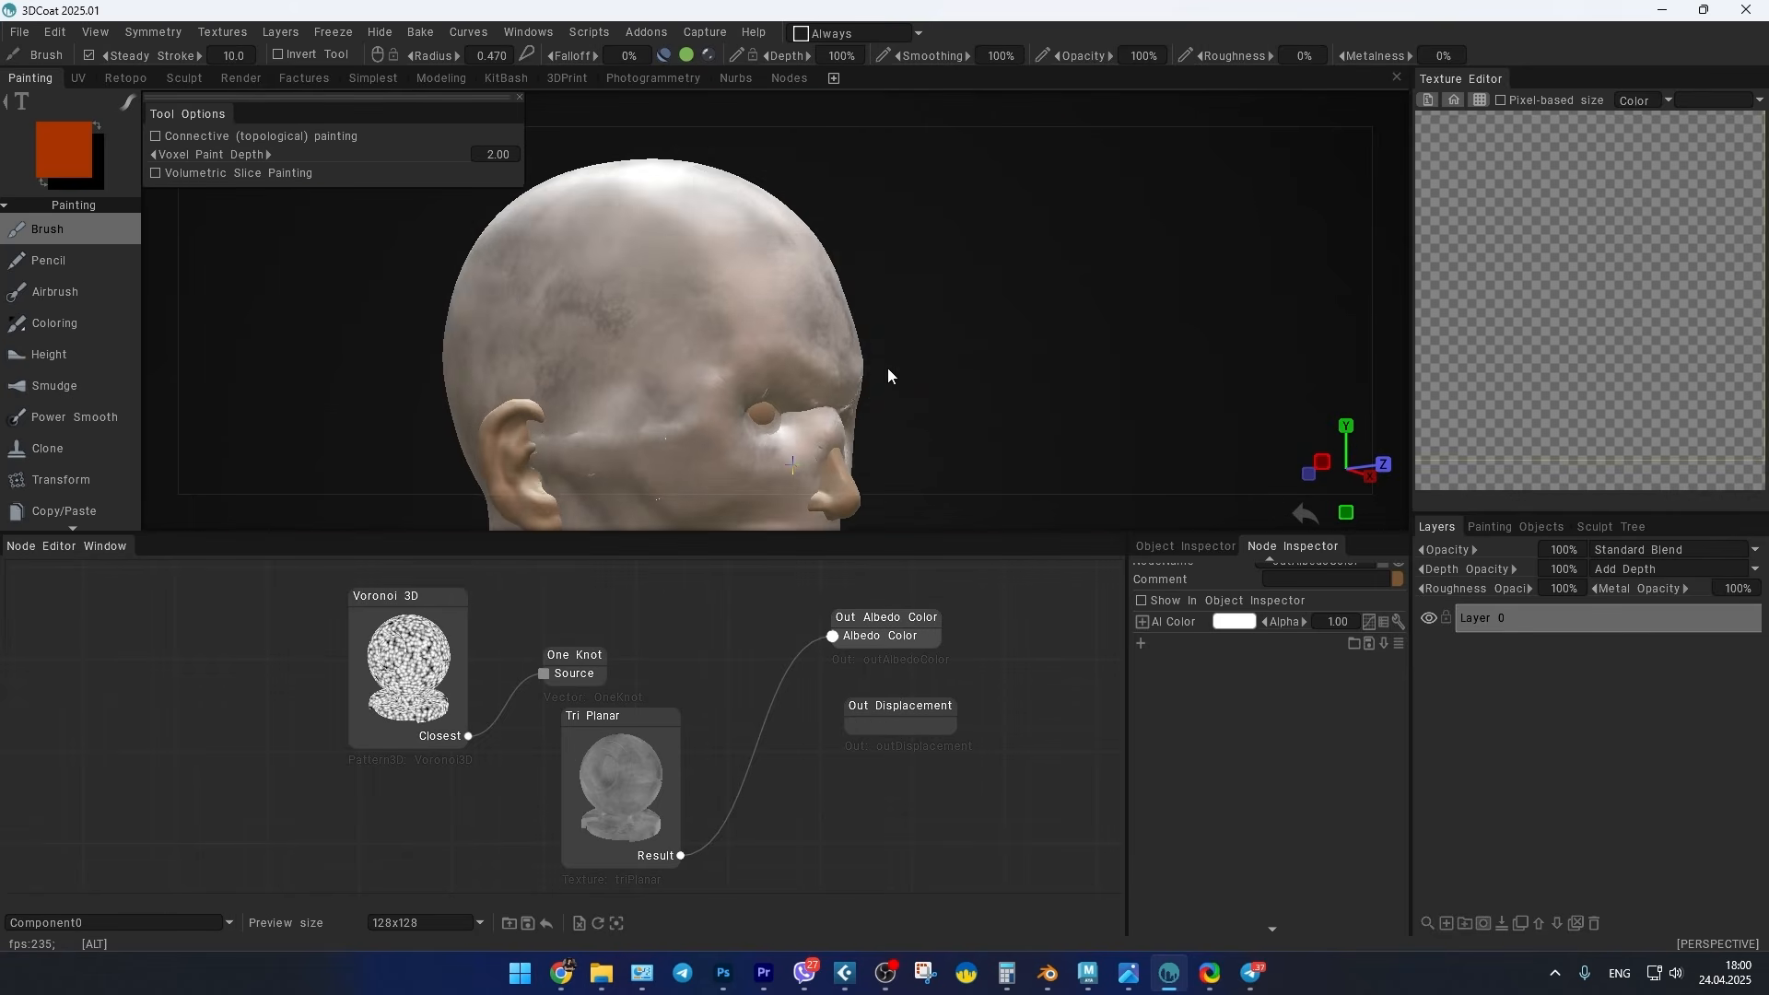
middle_click_drag(887, 367, 877, 283, "alt")
right_click_drag(877, 284, 811, 318, "alt")
left_click_drag(811, 317, 910, 695, "alt")
left_click(904, 728)
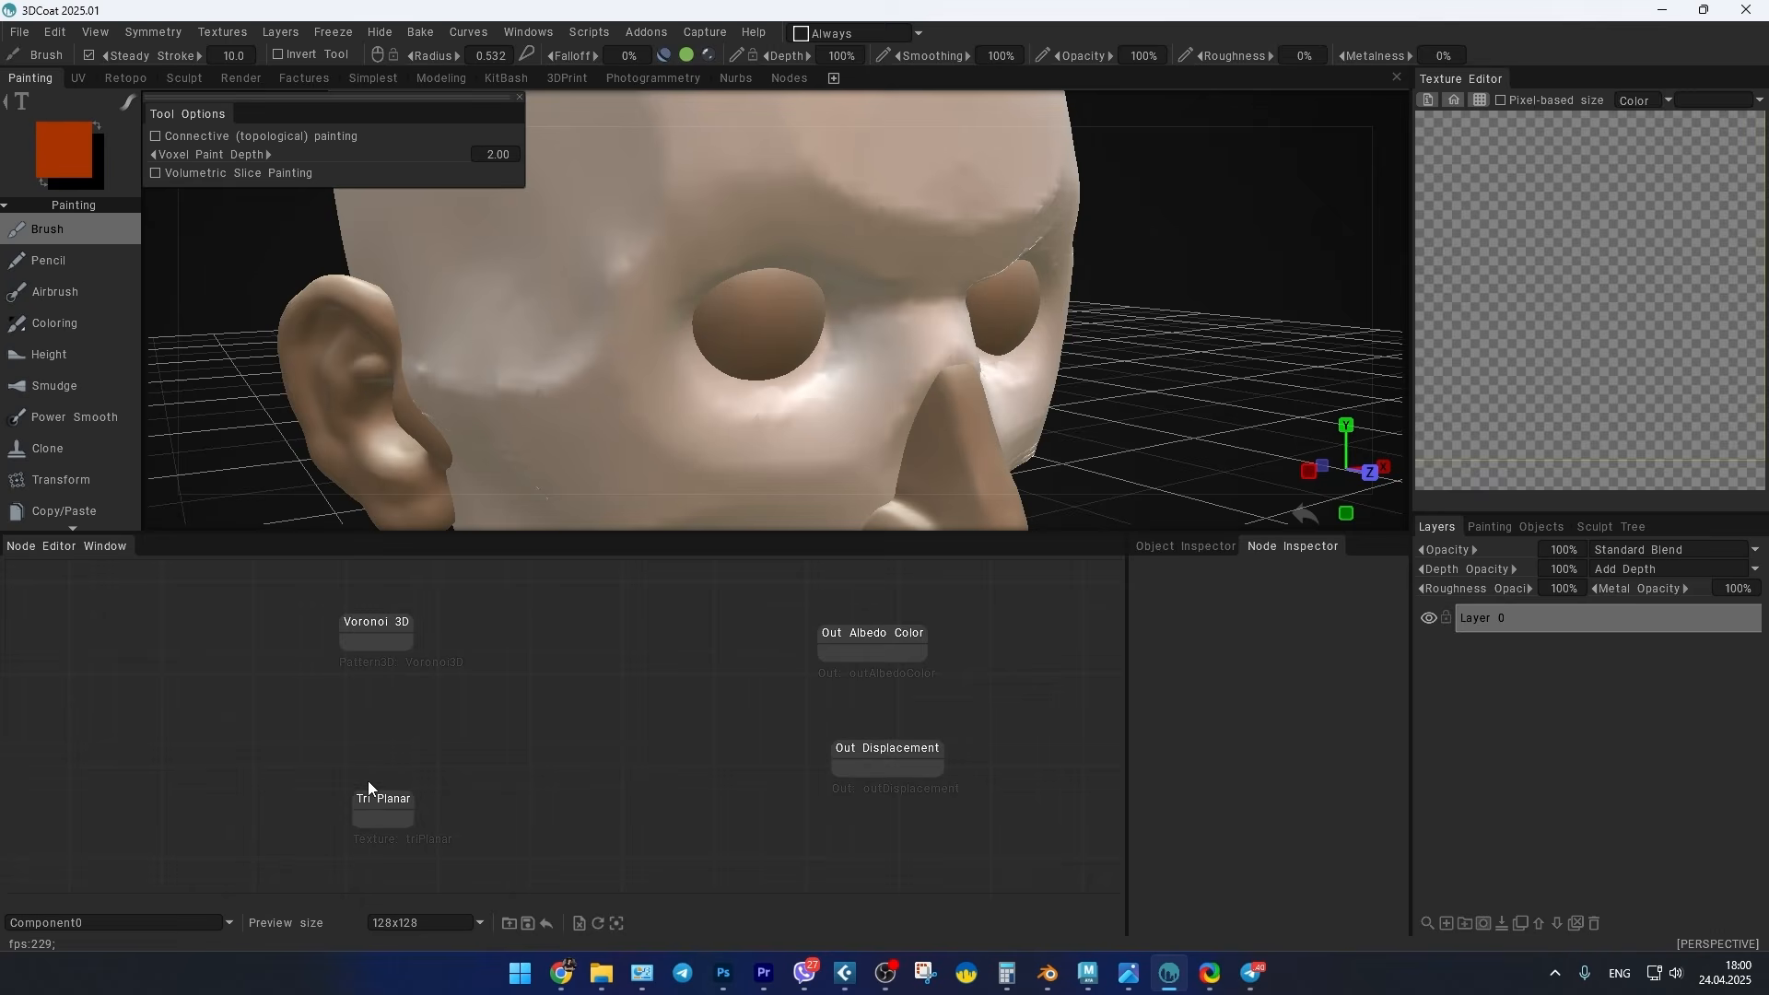
Step: Place the Tri Planar node just below Voronoi 3D and add a Mix node beside them
left_click_drag(371, 798, 359, 696)
right_click(572, 661)
mouse_move(559, 768)
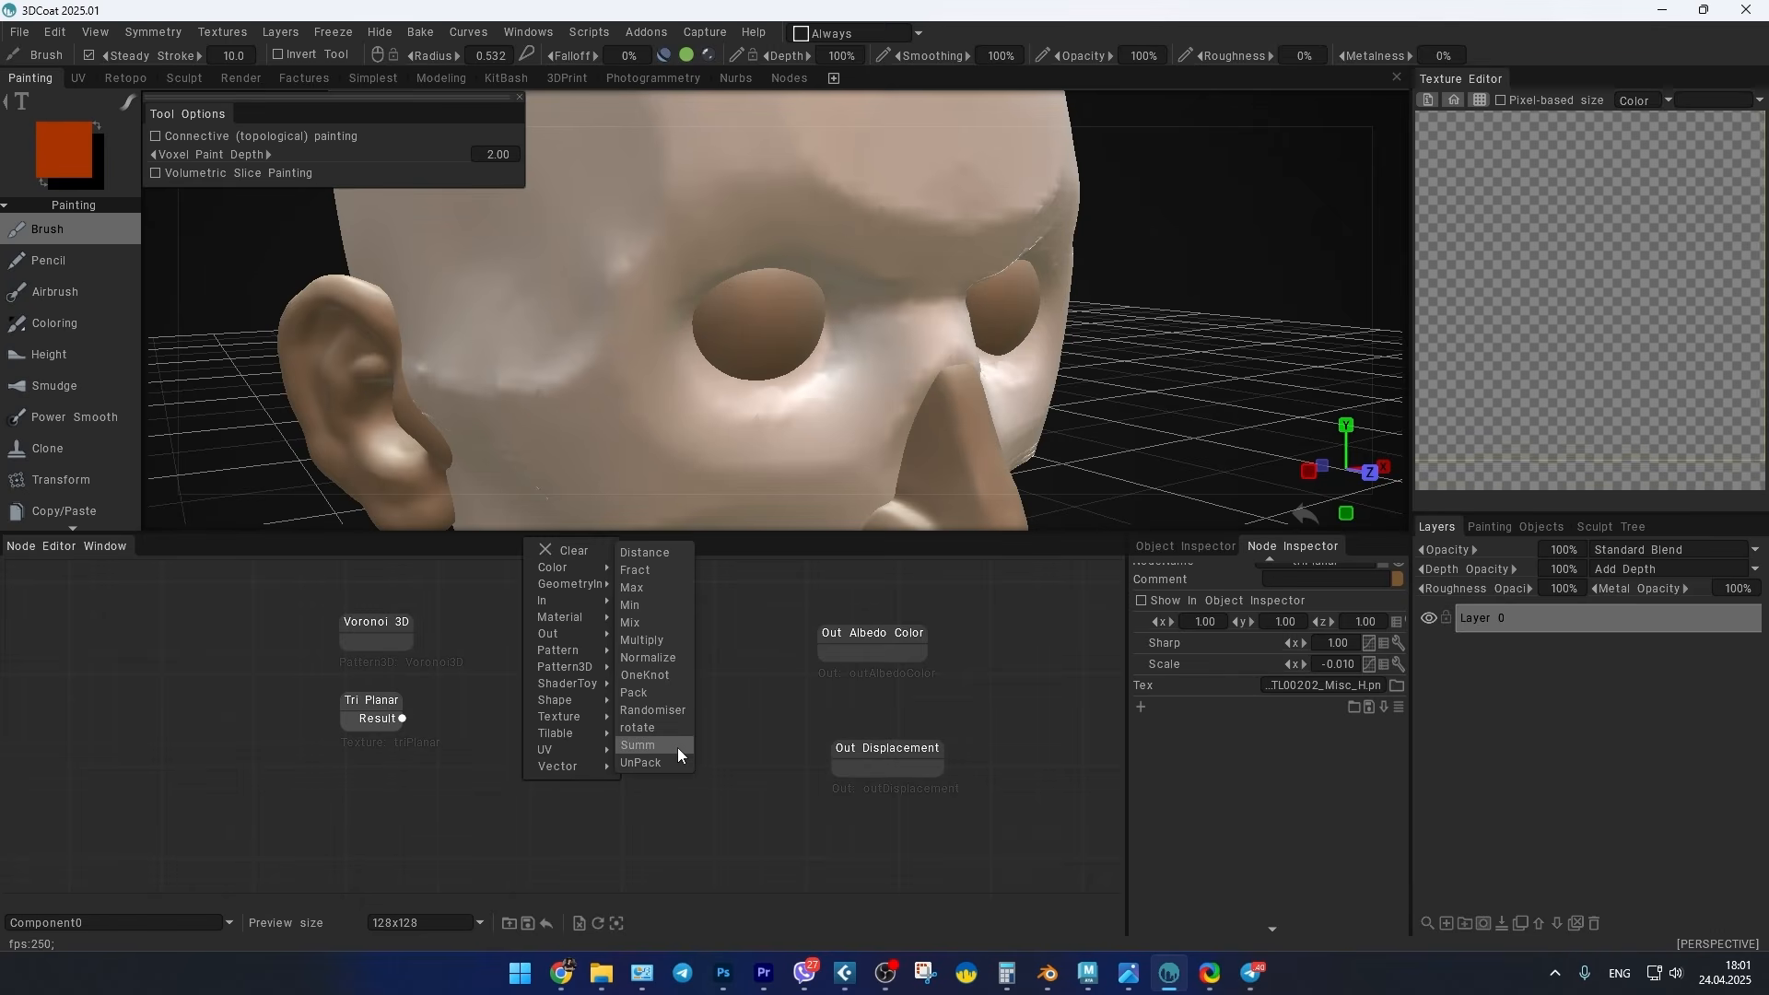
left_click(654, 625)
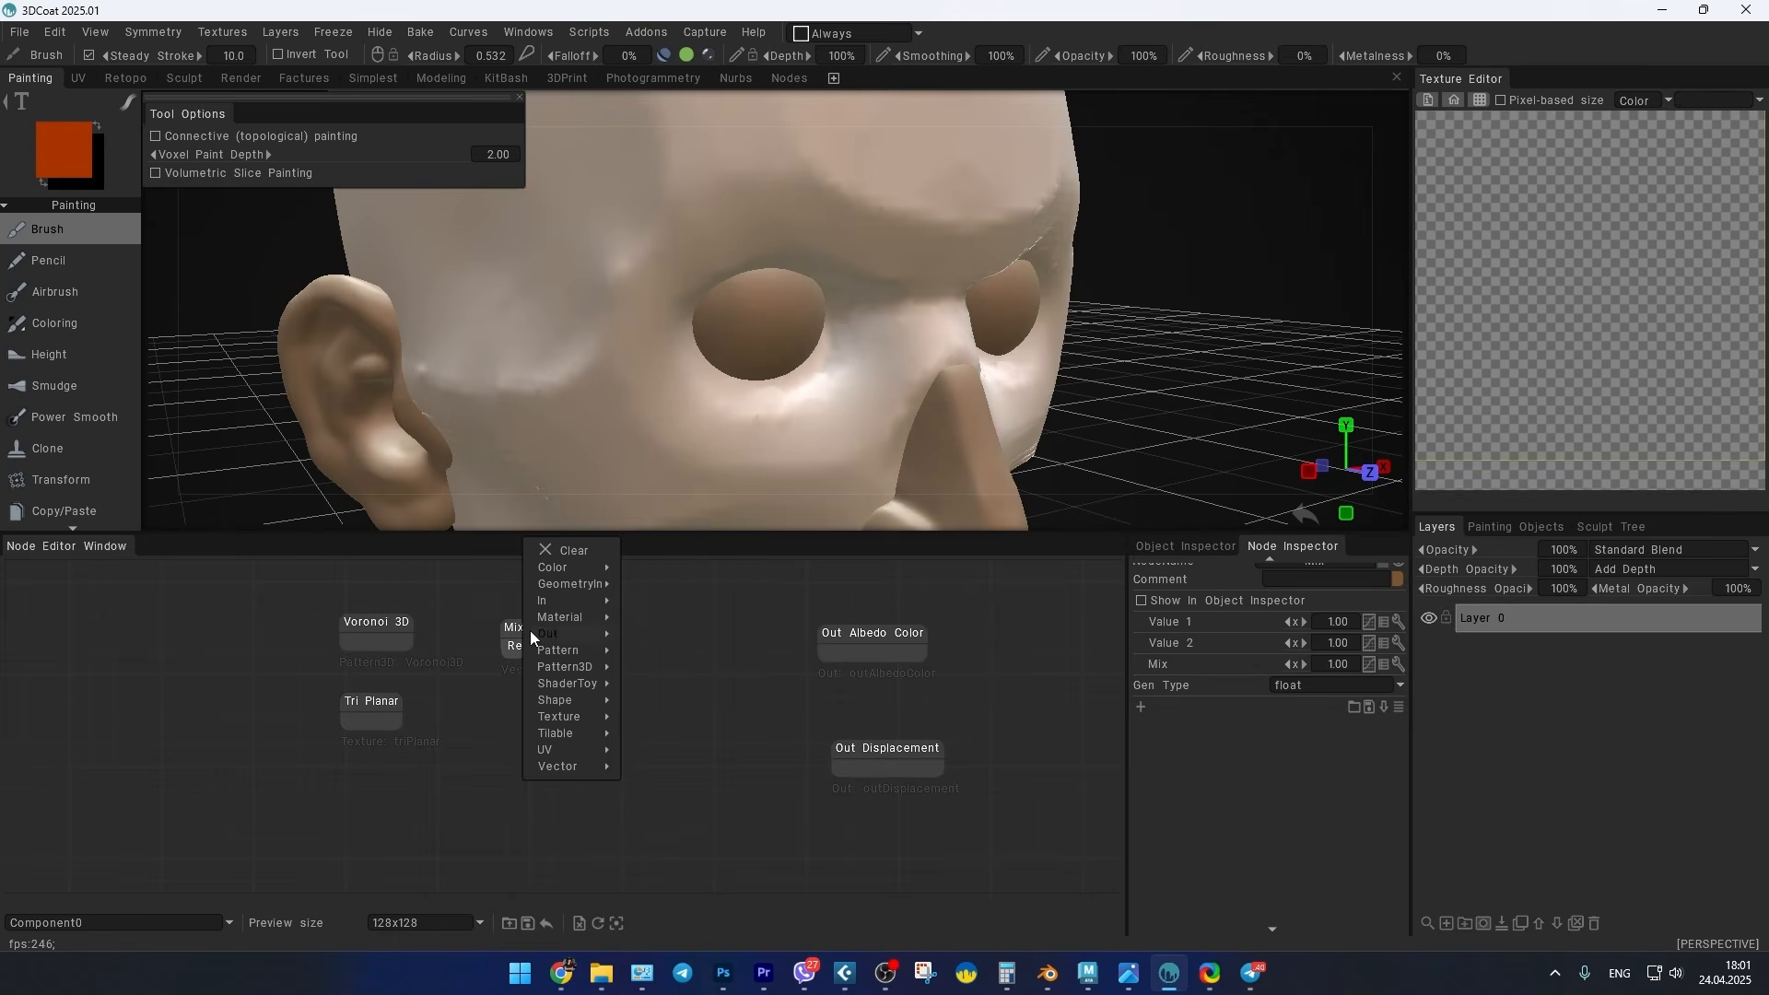
left_click(570, 645)
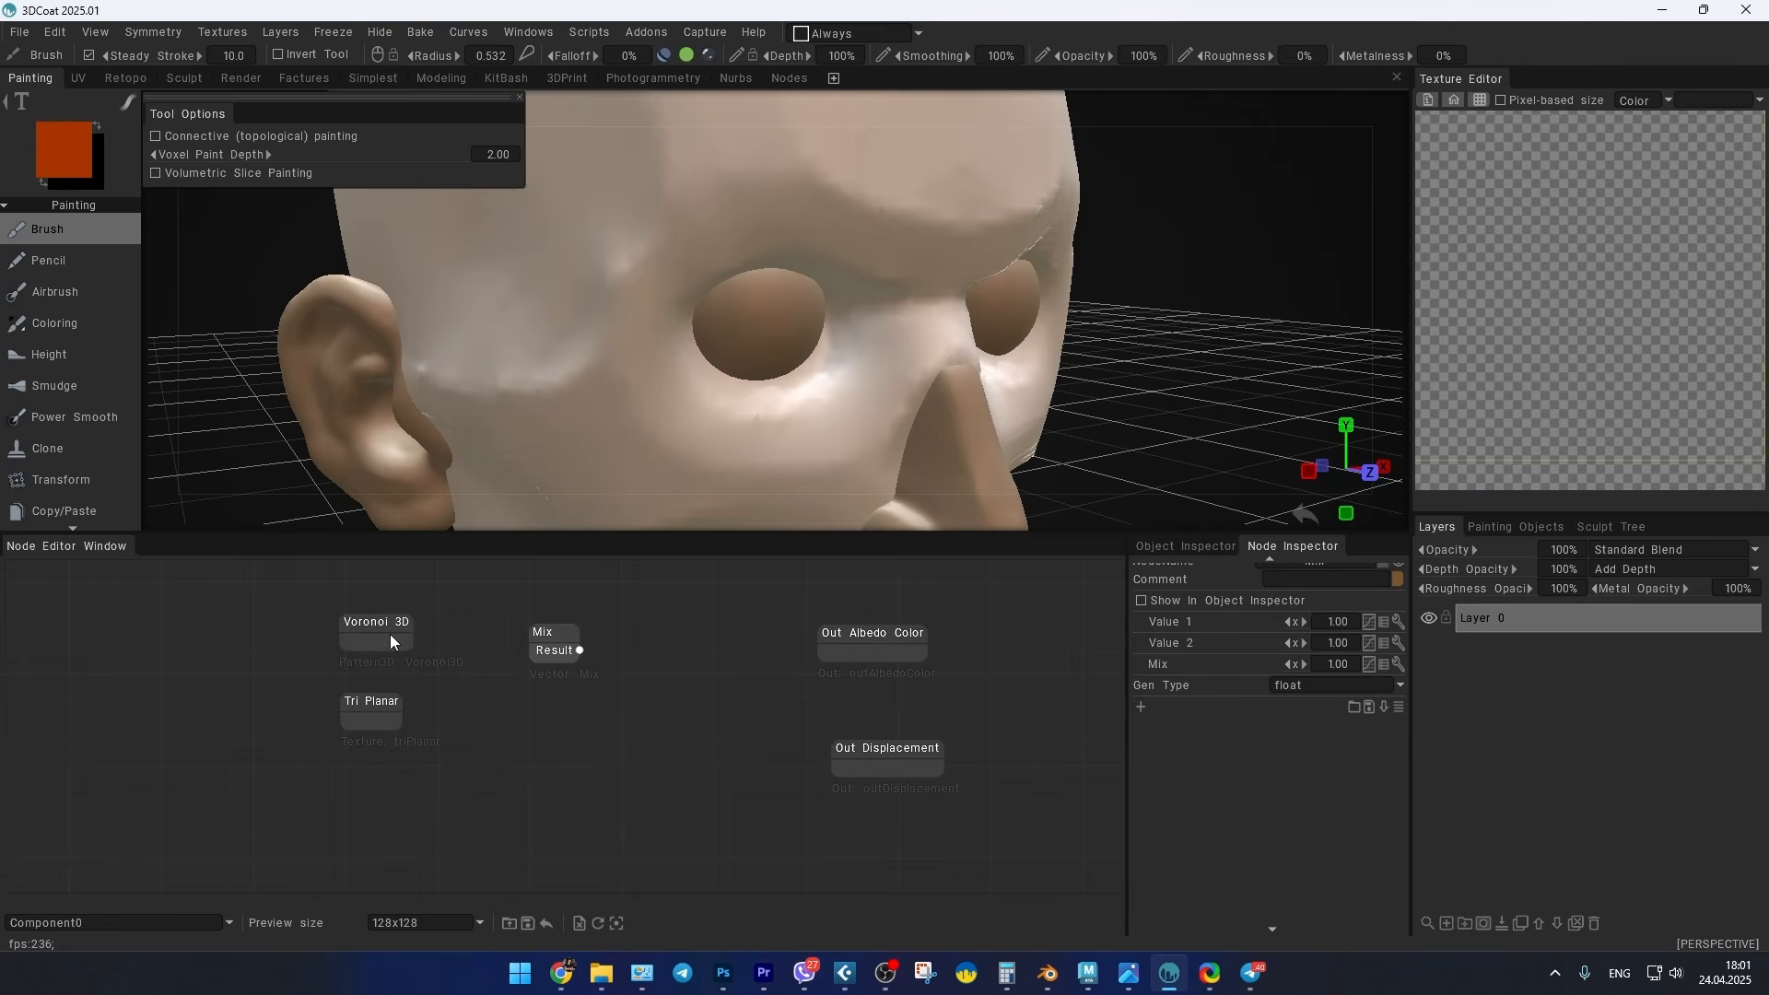
Step: Connect Voronoi 3D Closest to Mix Value 1, Tri Planar Result to Value 2, and the Mix Result to Albedo Color
left_click(388, 624)
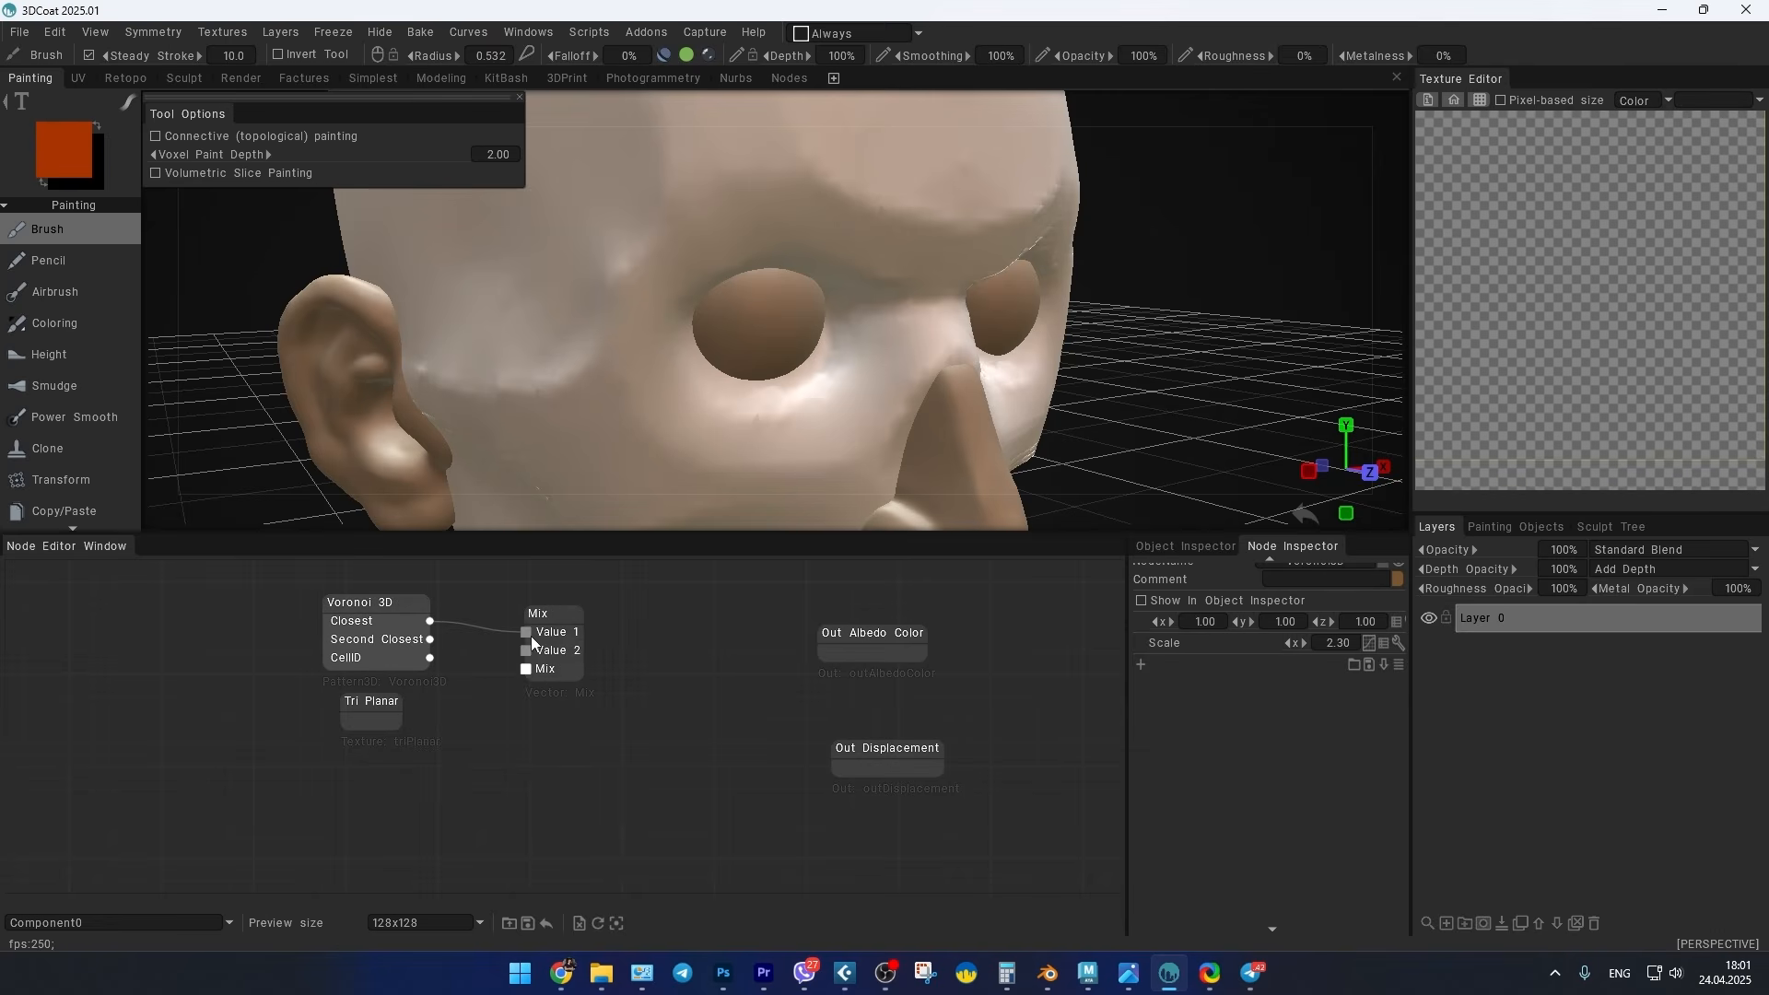
left_click_drag(394, 704, 539, 656)
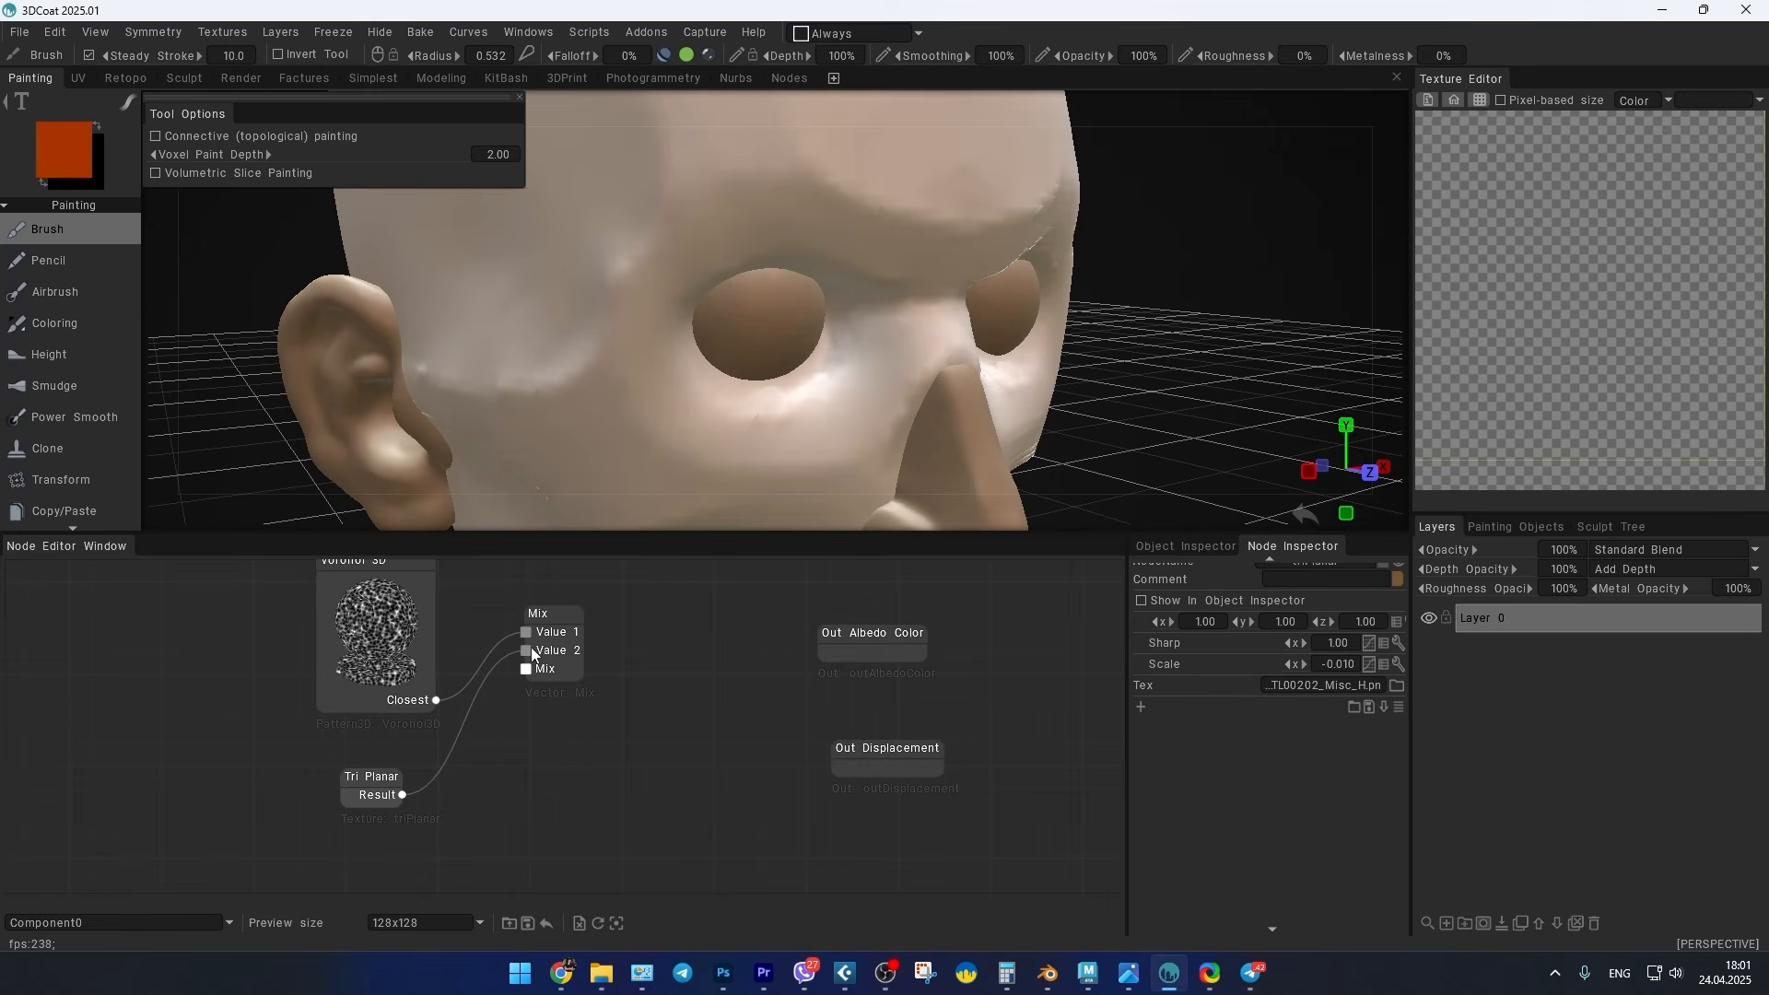
left_click(565, 637)
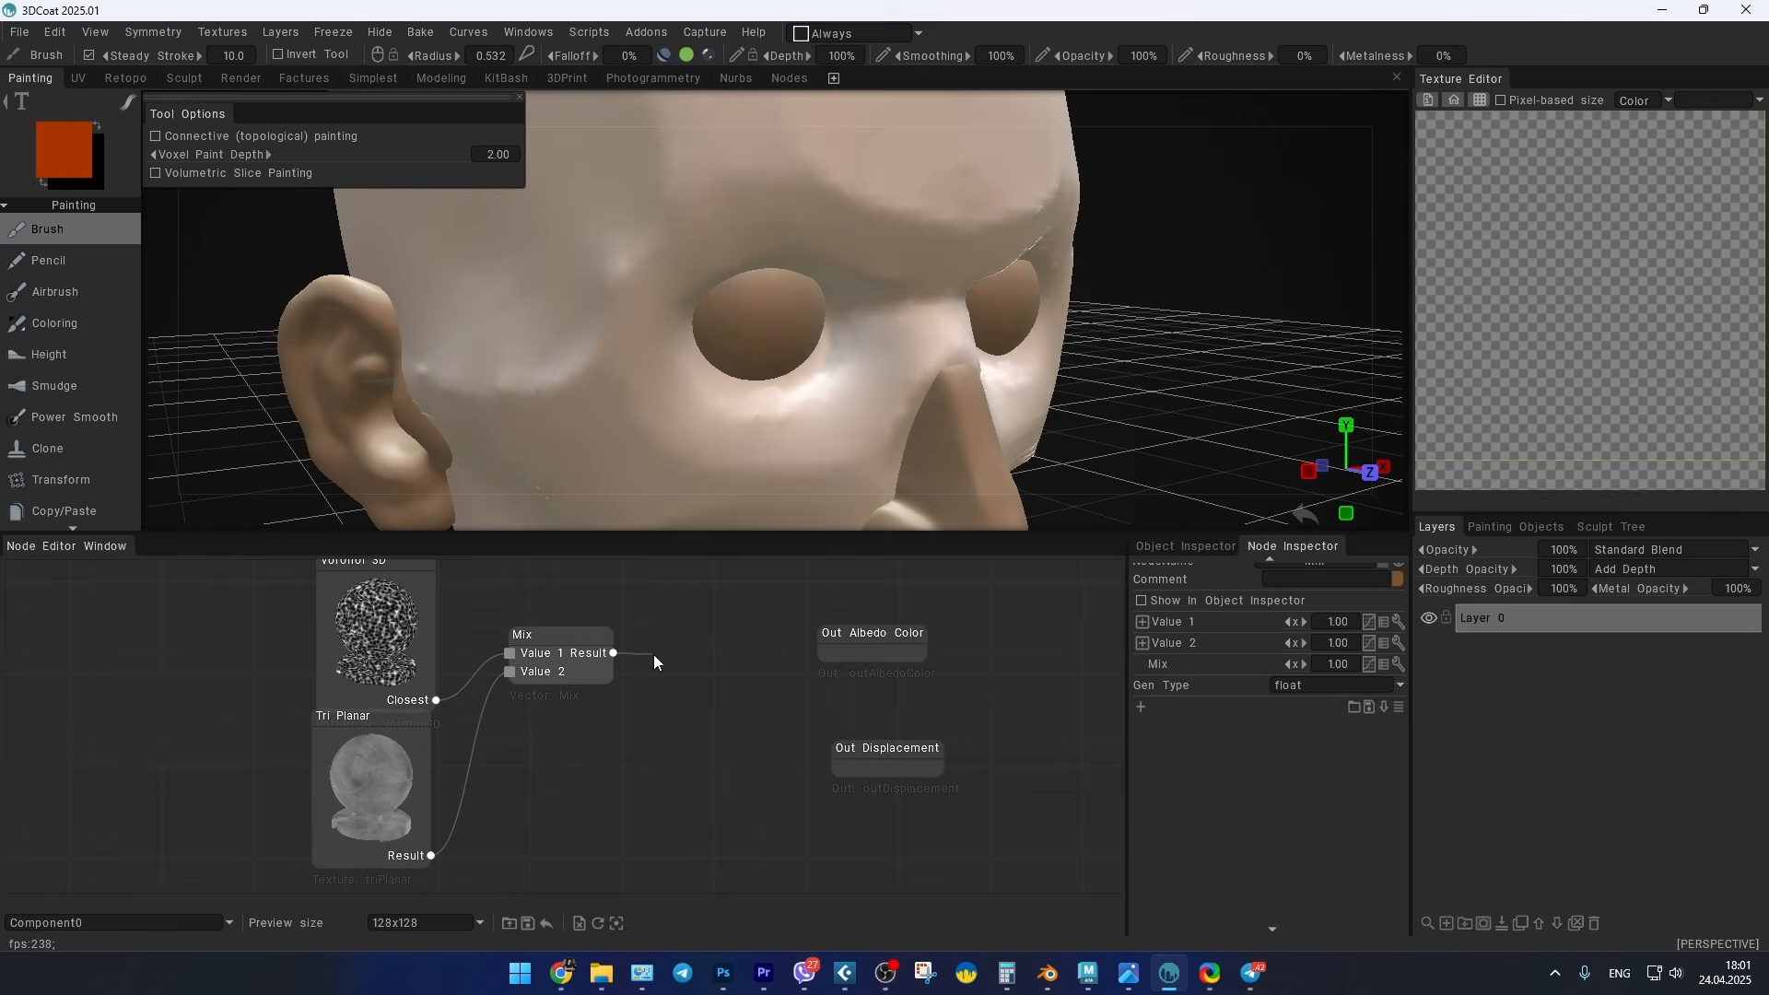
left_click_drag(809, 652, 820, 651)
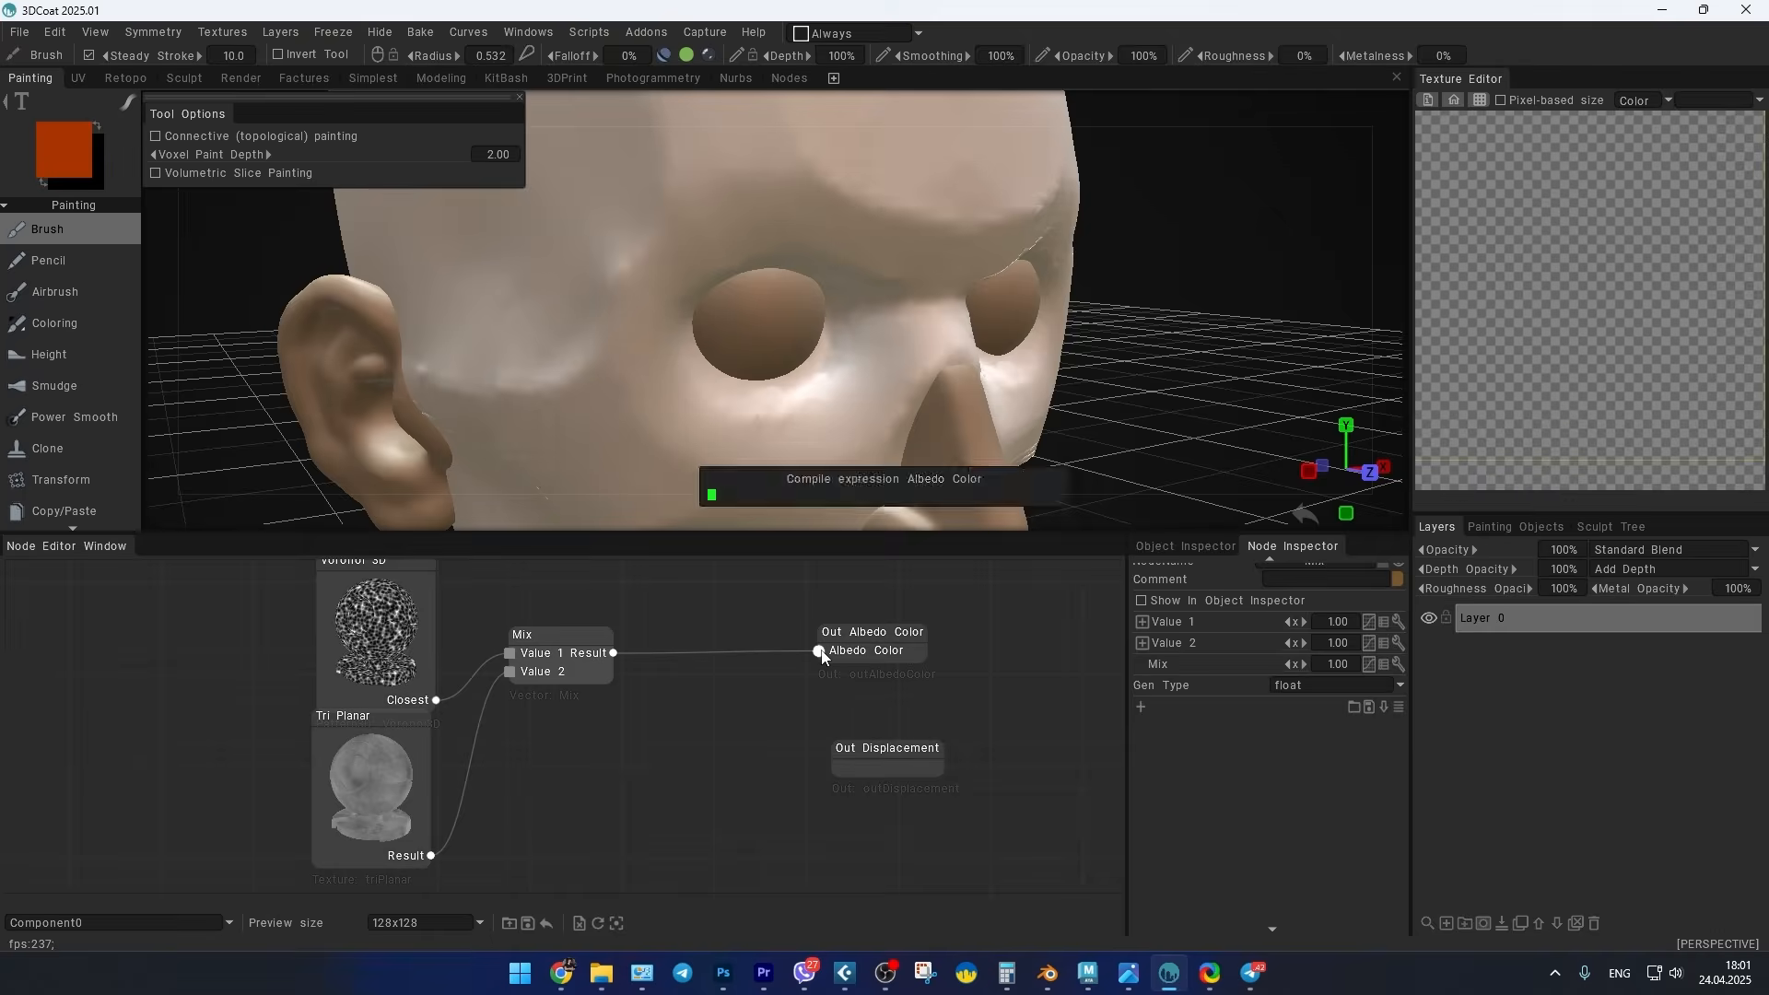
left_click_drag(539, 687, 577, 690)
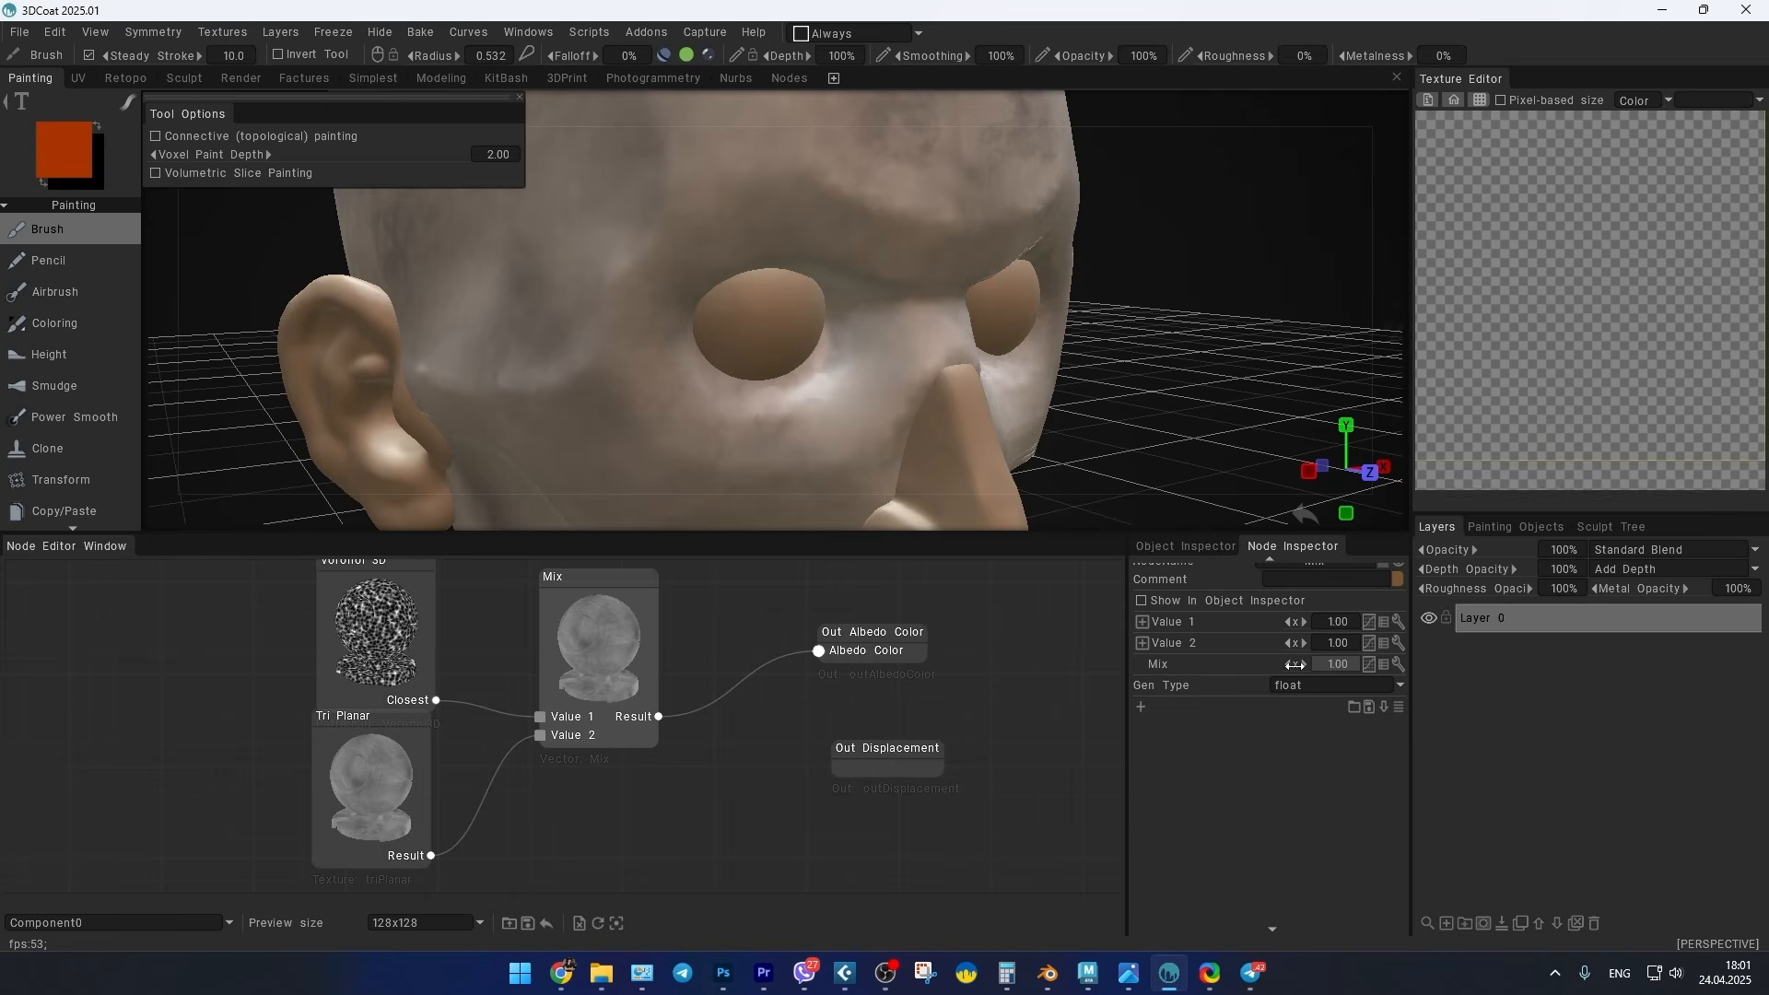
Step: Set the Mix node's blend factor to 0.500 and check the blended Voronoi and tri-planar pattern on the head
left_click_drag(1286, 665, 1192, 656)
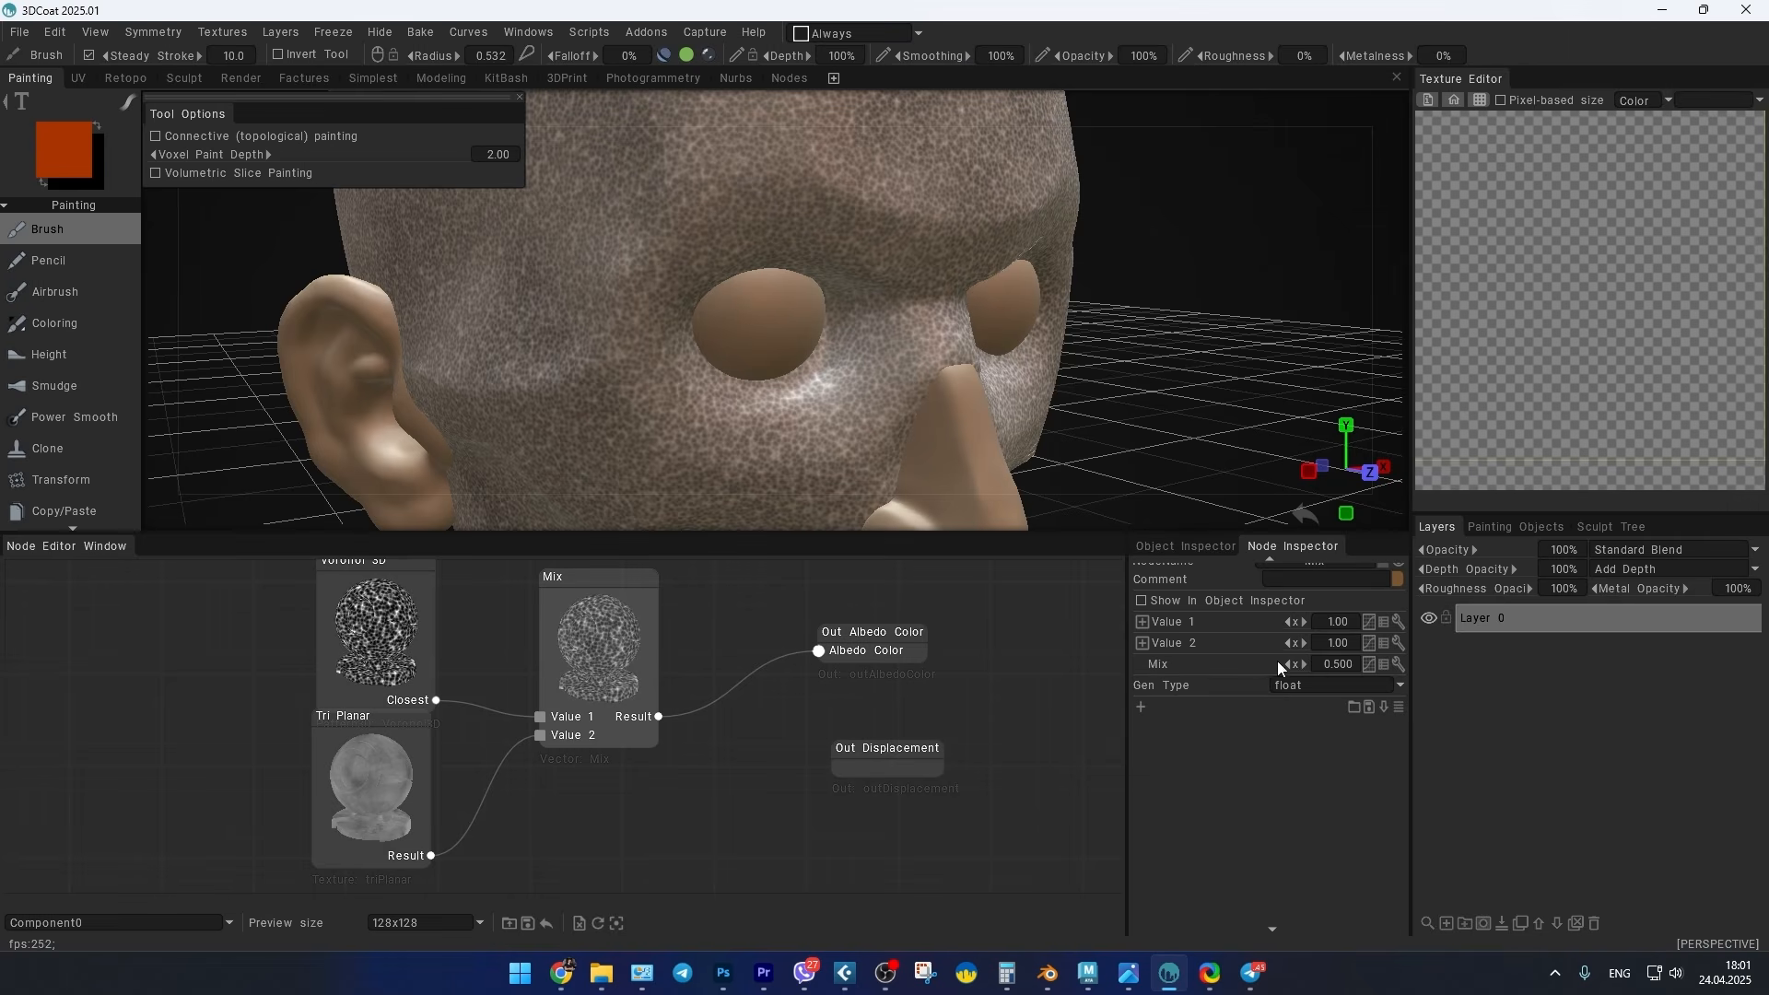
middle_click_drag(781, 461, 843, 558)
scroll(884, 387, "up", 6)
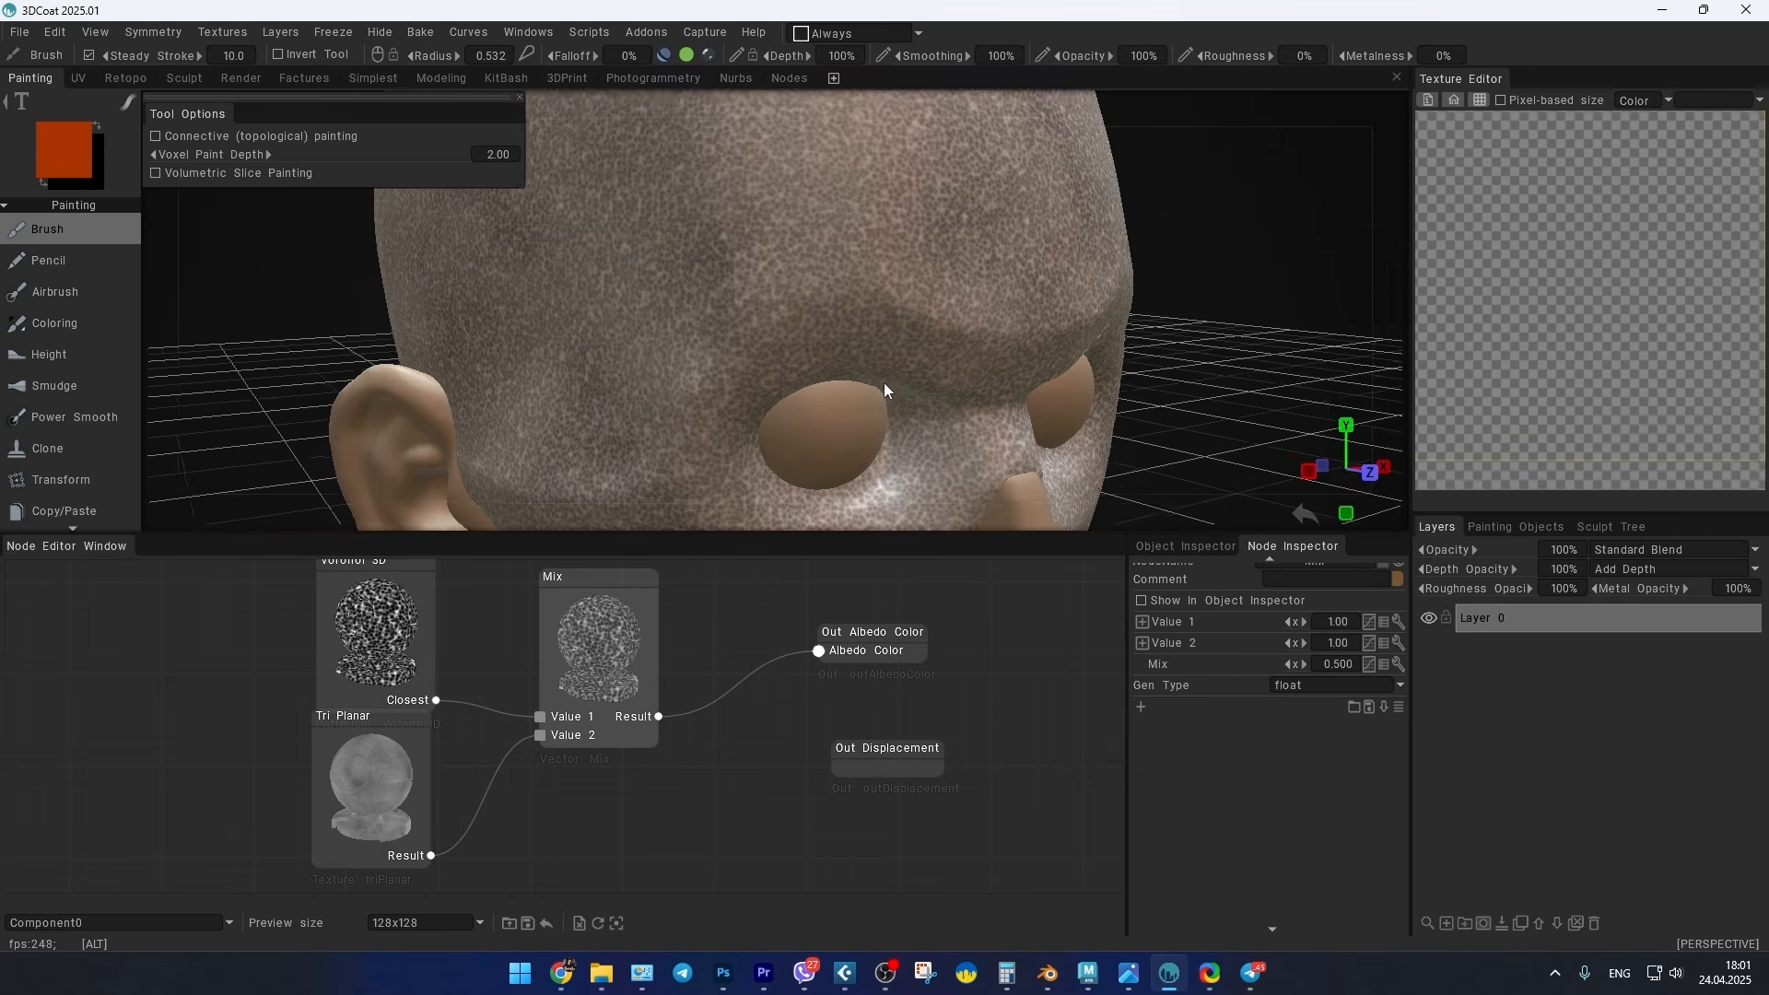
left_click_drag(1293, 663, 1264, 684)
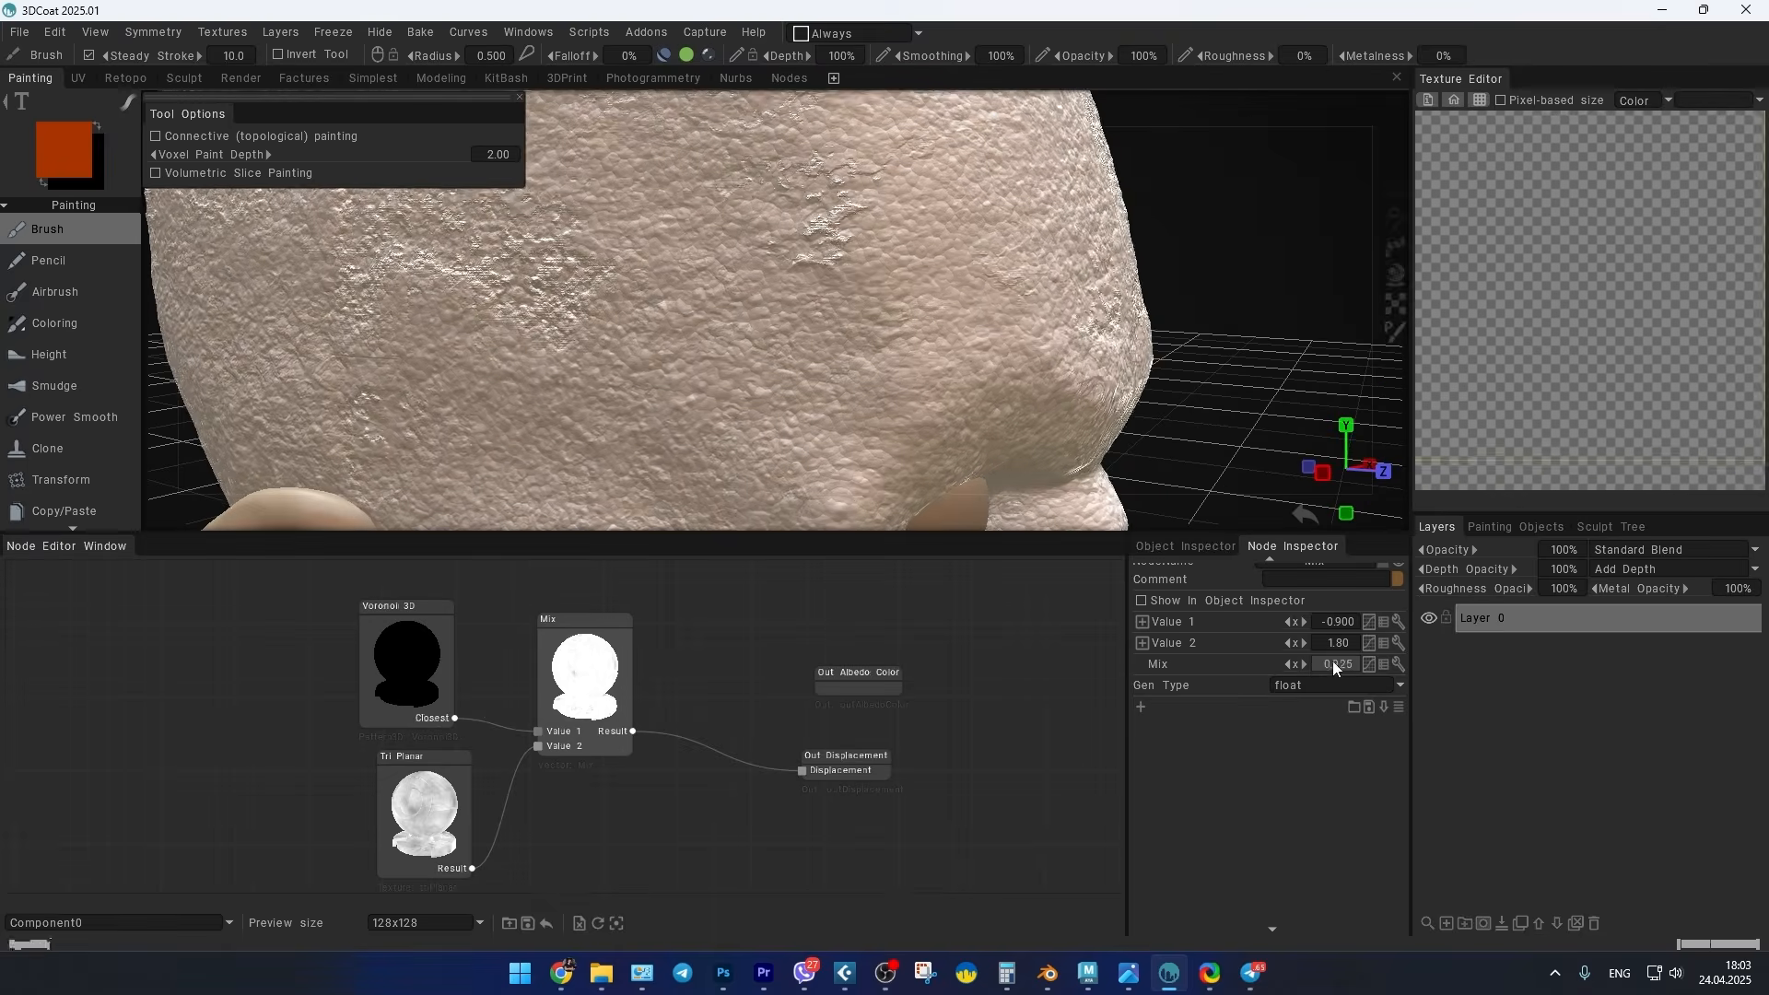
Step: Set the Mix factor to 0.860, inspect the combined displacement on the head, and reposition the Tri Planar and Mix nodes
left_click_drag(1332, 660, 1319, 661)
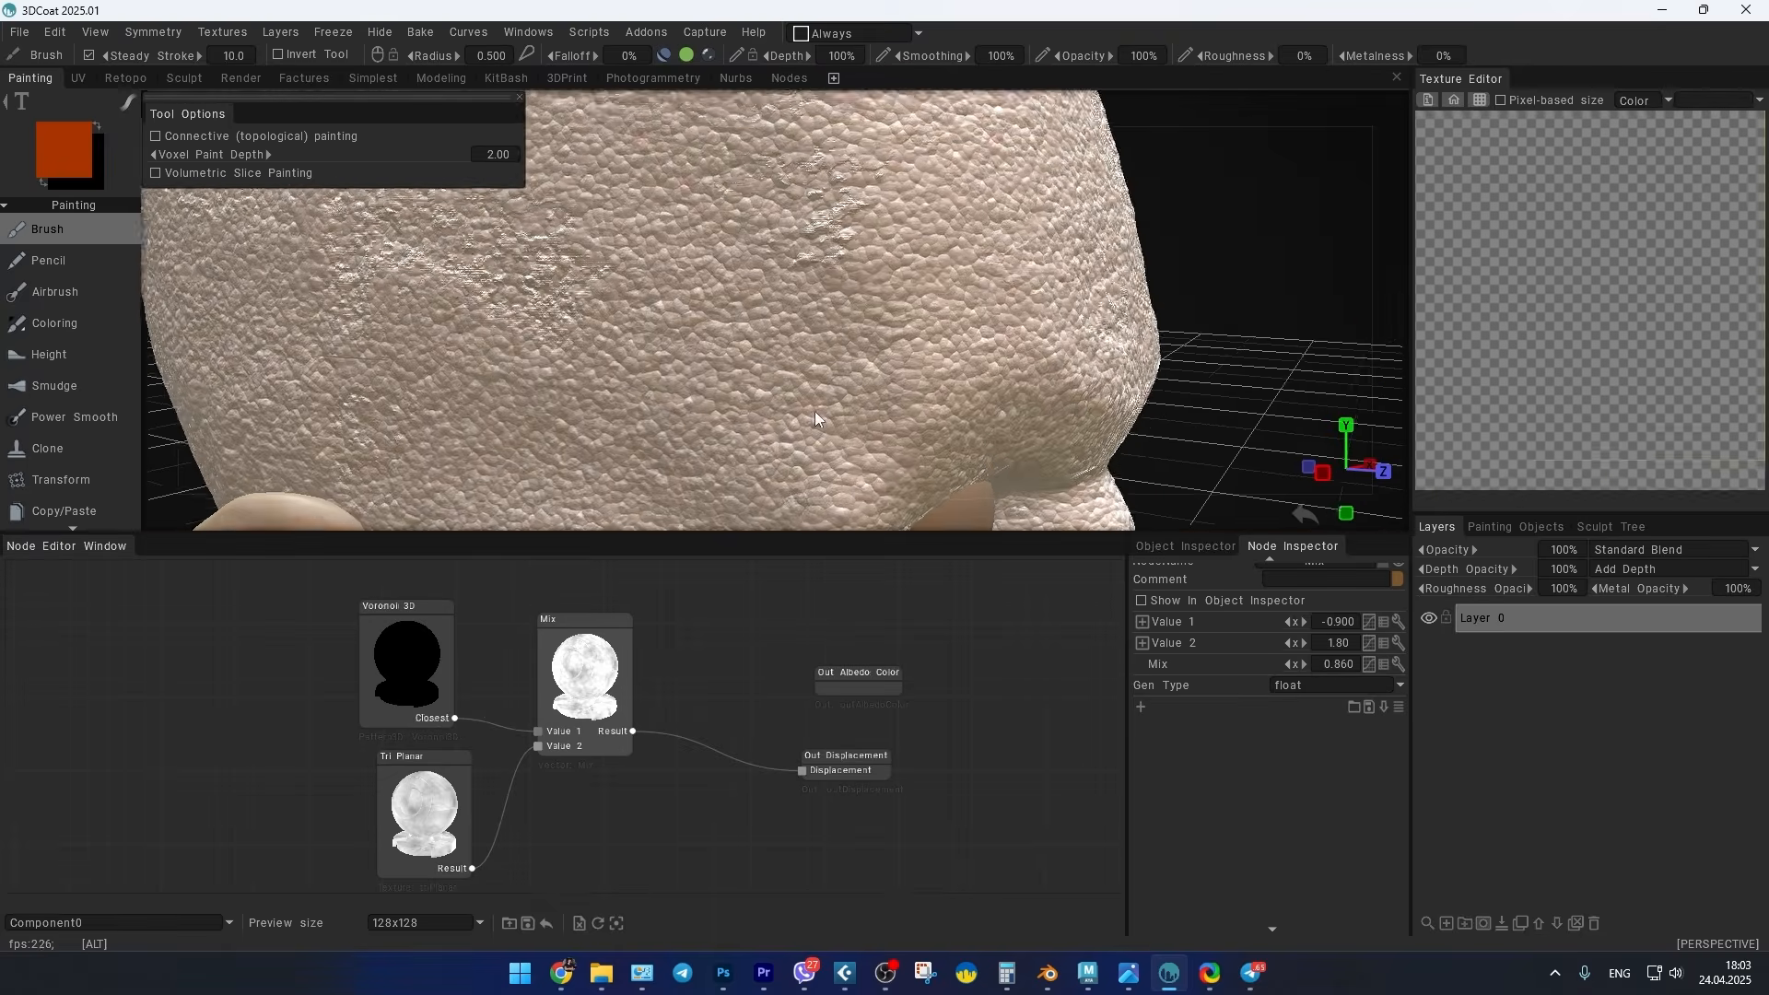
scroll(812, 424, "up", 5)
scroll(811, 445, "down", 6)
left_click_drag(995, 436, 875, 386, "alt")
left_click_drag(426, 801, 414, 799)
left_click_drag(856, 405, 981, 409, "alt")
left_click_drag(587, 673, 588, 623)
Step: Replace the Mix node with a Max node fed by Voronoi 3D and Tri Planar, and output its Result to Albedo Color
right_click(626, 809)
mouse_move(628, 915)
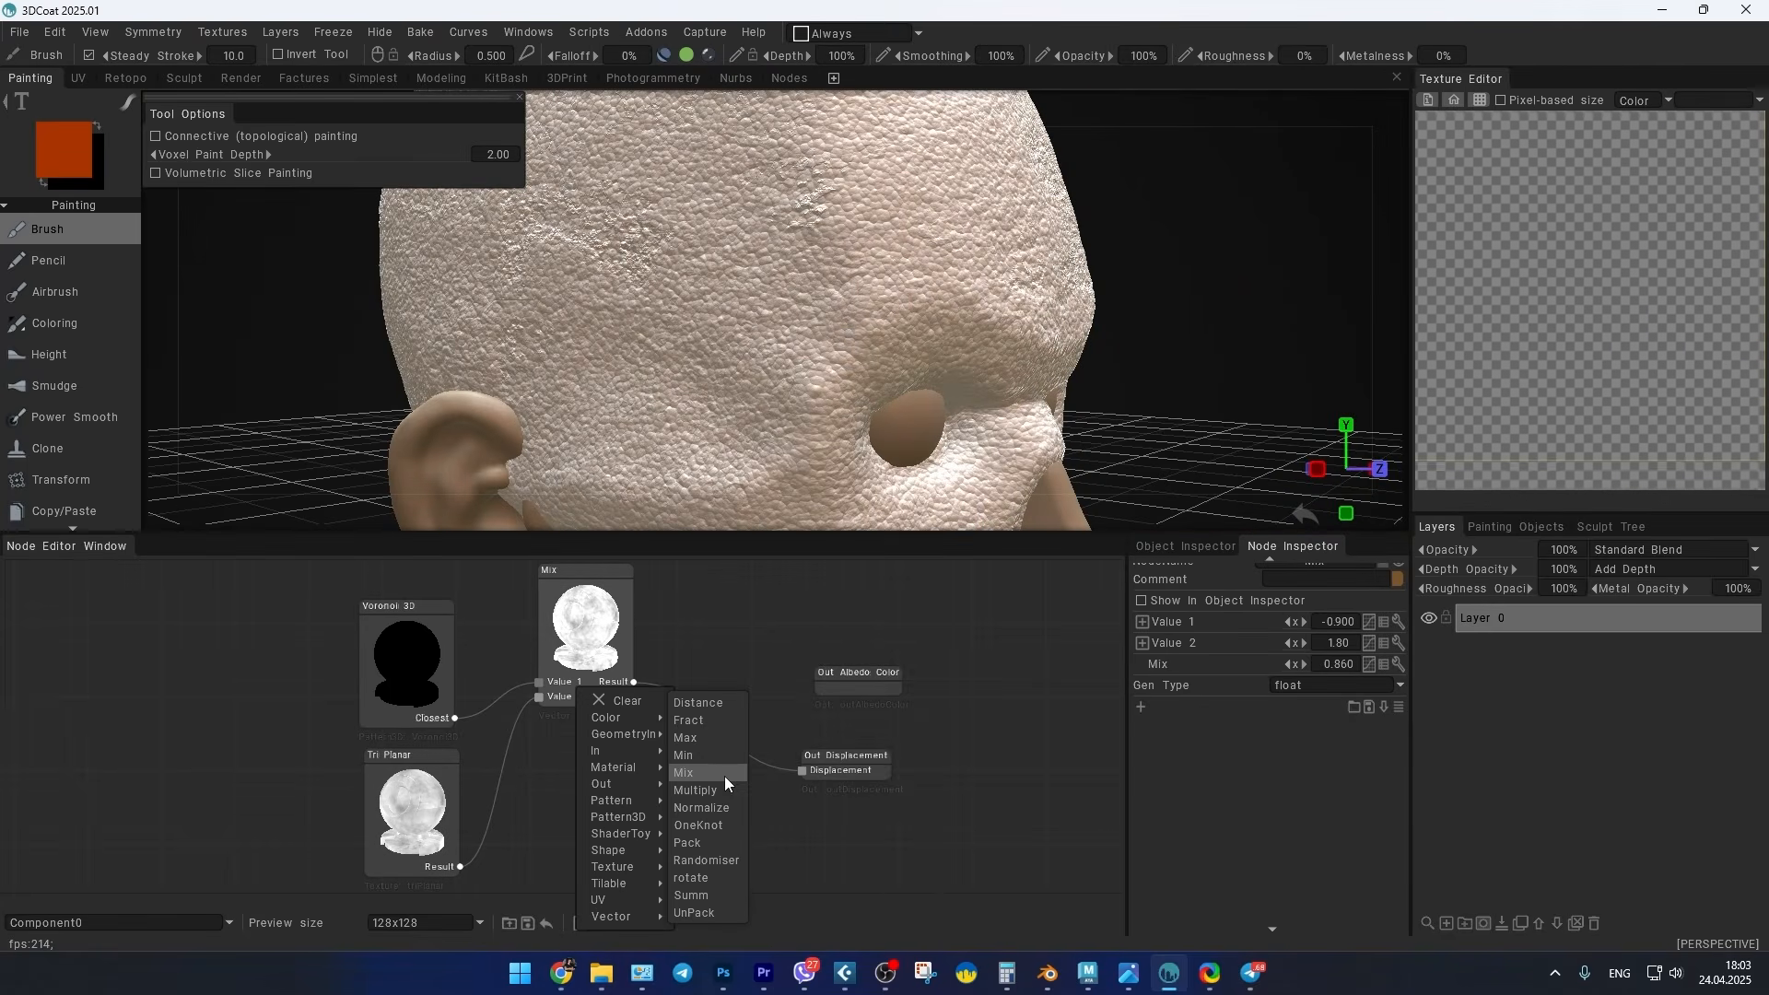
left_click(709, 739)
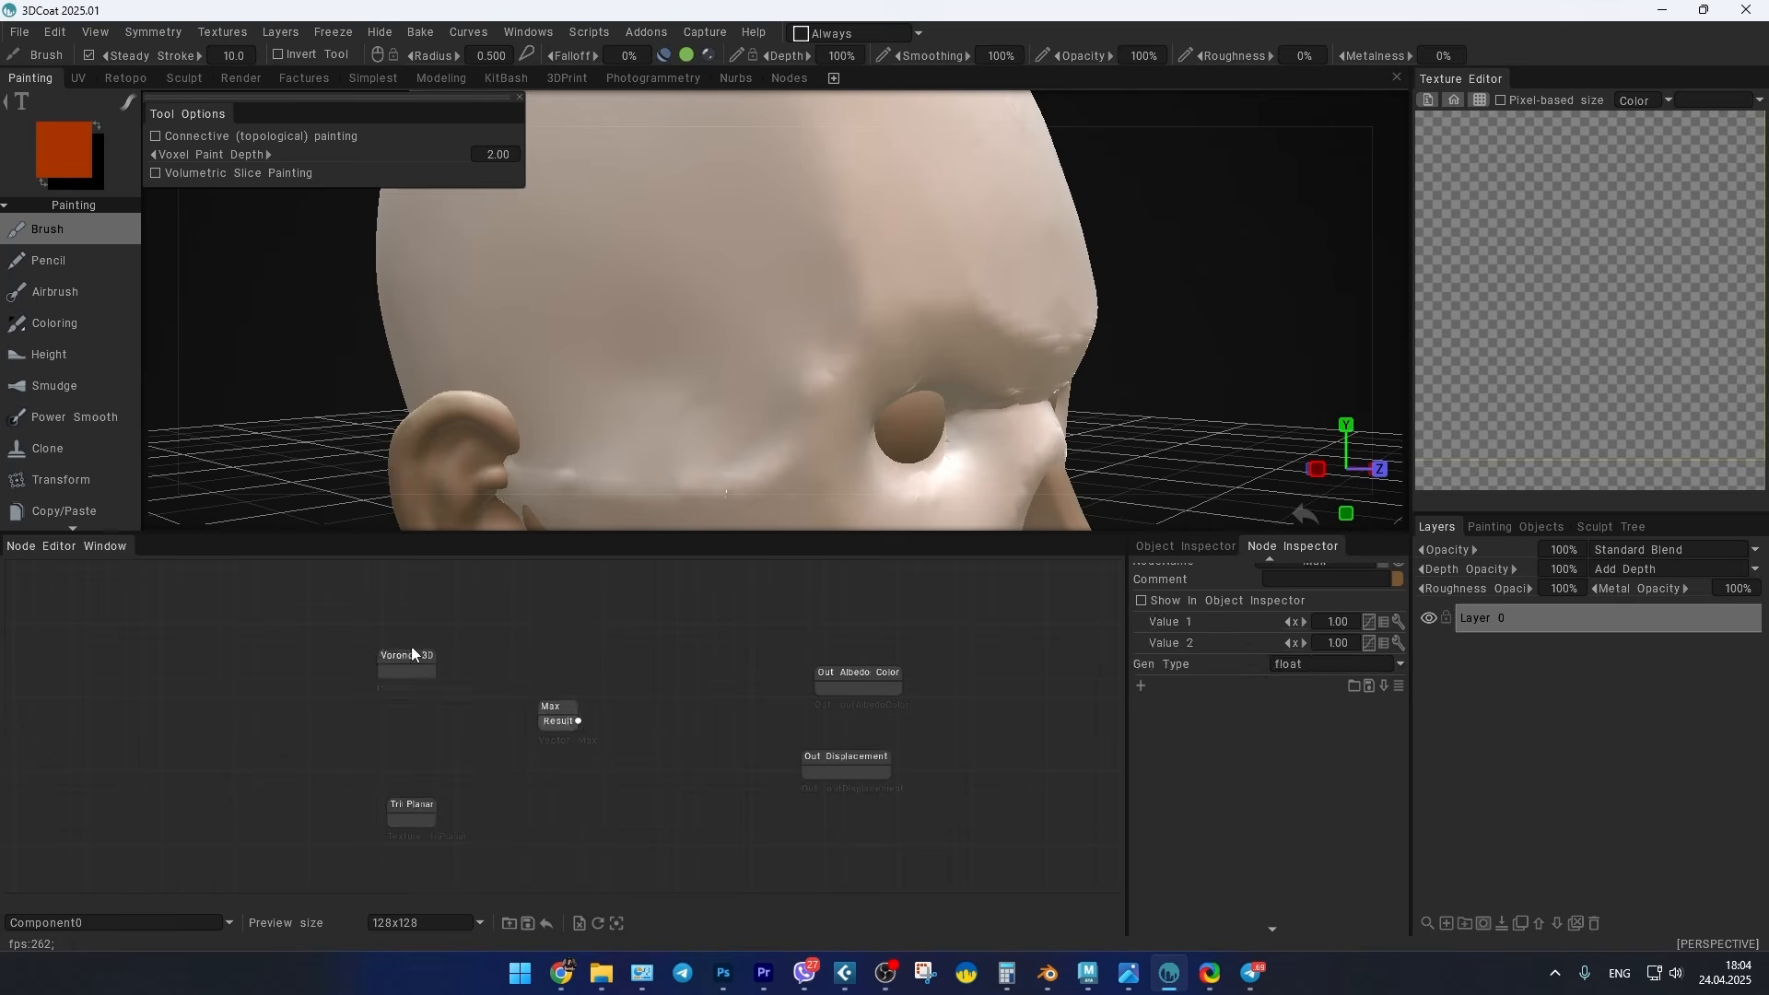
left_click_drag(435, 817, 817, 688)
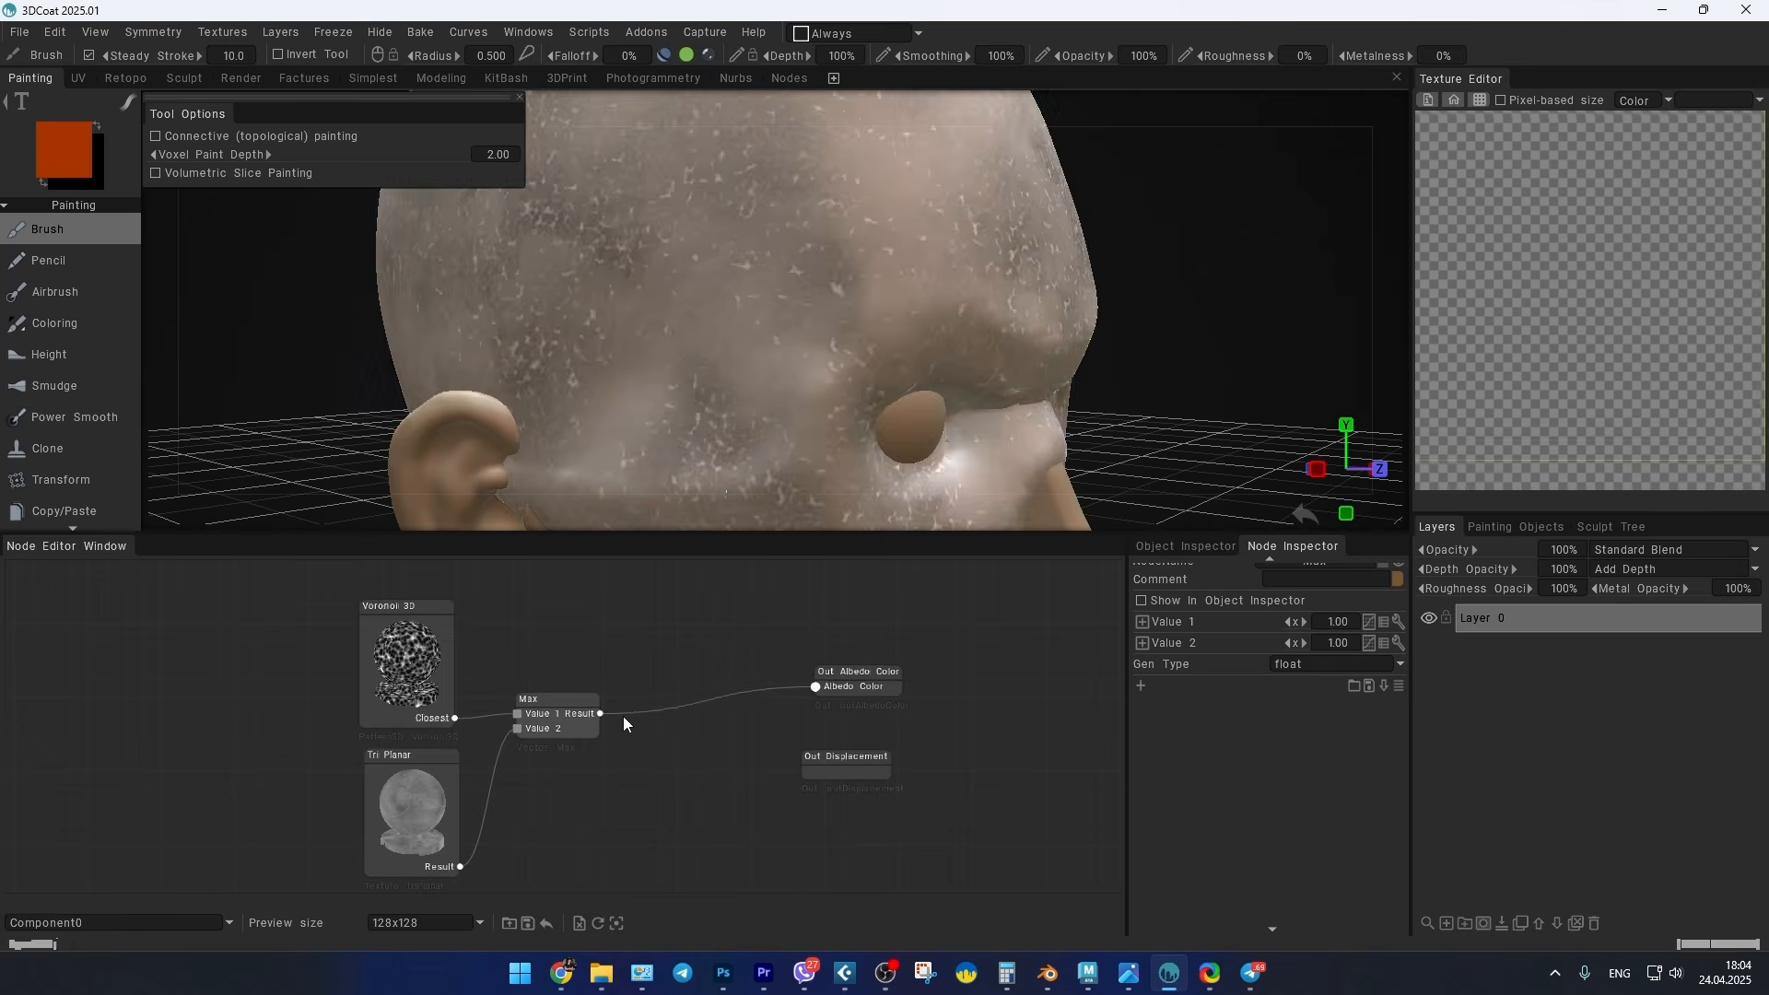
Step: Tune the Max node's input values and connect its Result to Out Displacement
scroll(645, 442, "up", 3)
left_click_drag(560, 746, 587, 705)
mouse_move(1294, 622)
left_mouse_down()
mouse_move(1312, 622)
mouse_move(1279, 636)
mouse_move(1308, 642)
left_mouse_up()
scroll(700, 414, "down", 2)
left_click_drag(643, 433, 673, 419, "alt")
left_click_drag(634, 720, 811, 757)
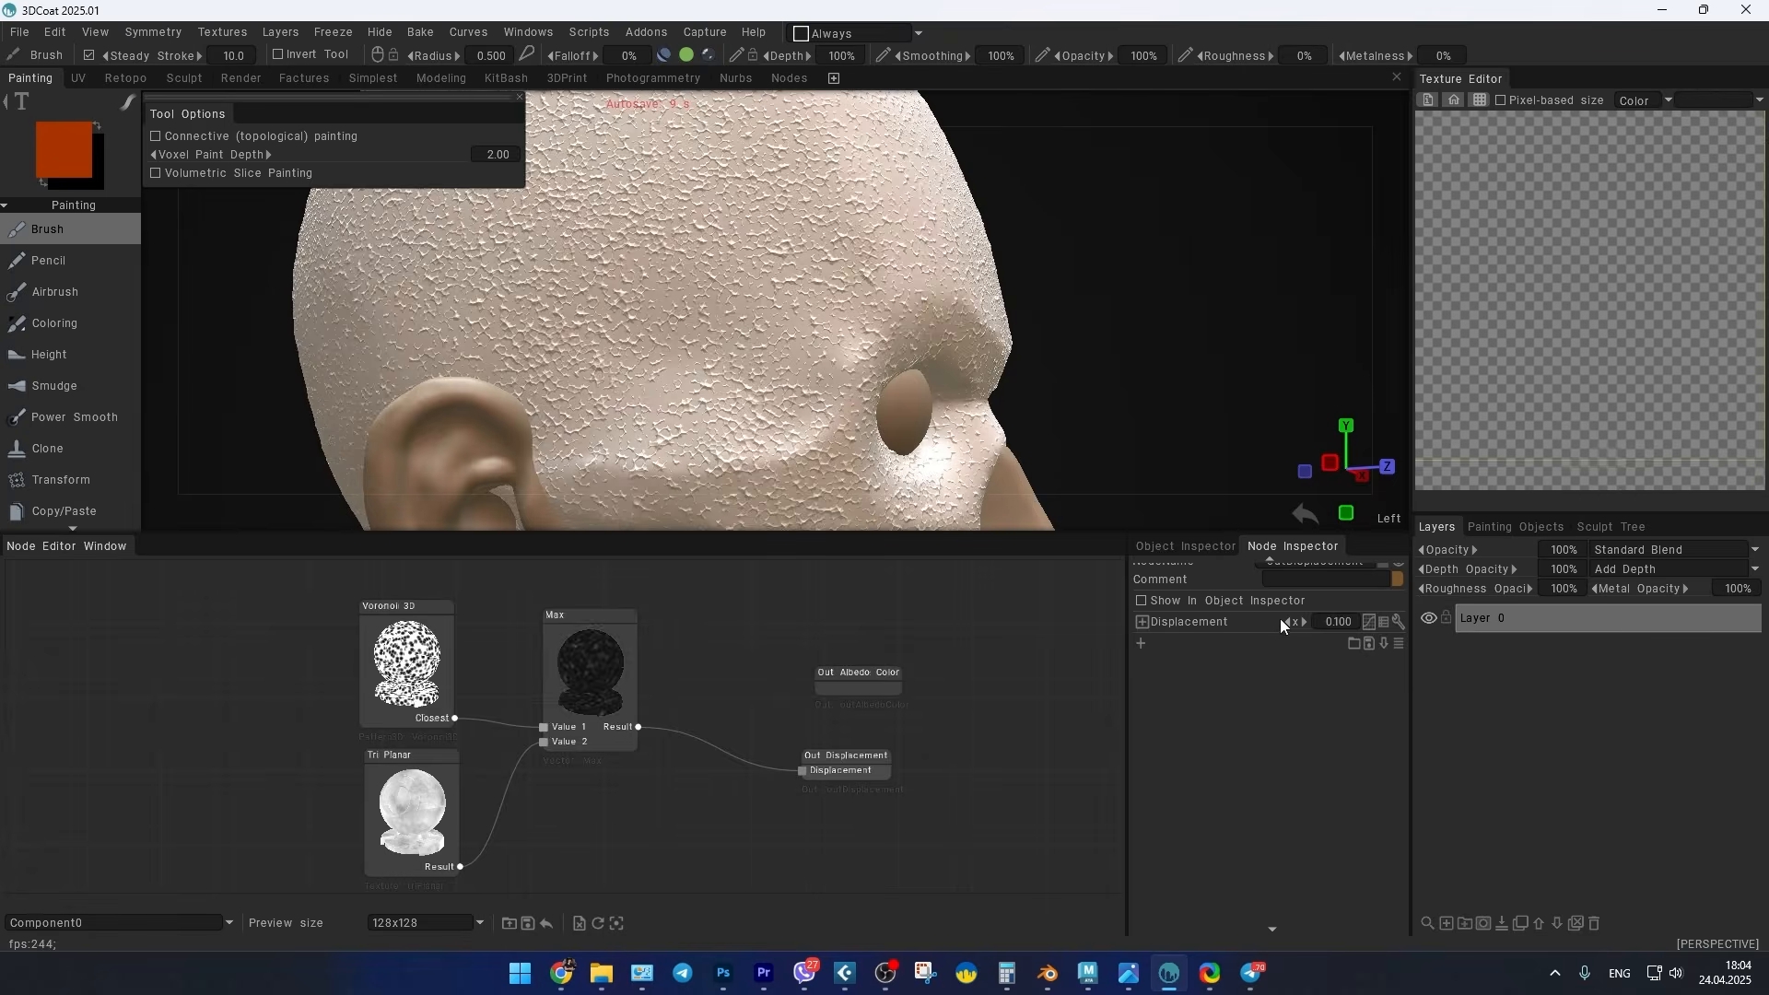
Step: Replace the Max node with a Multiply node and route its Result to Albedo Color
right_click(615, 702)
mouse_move(672, 921)
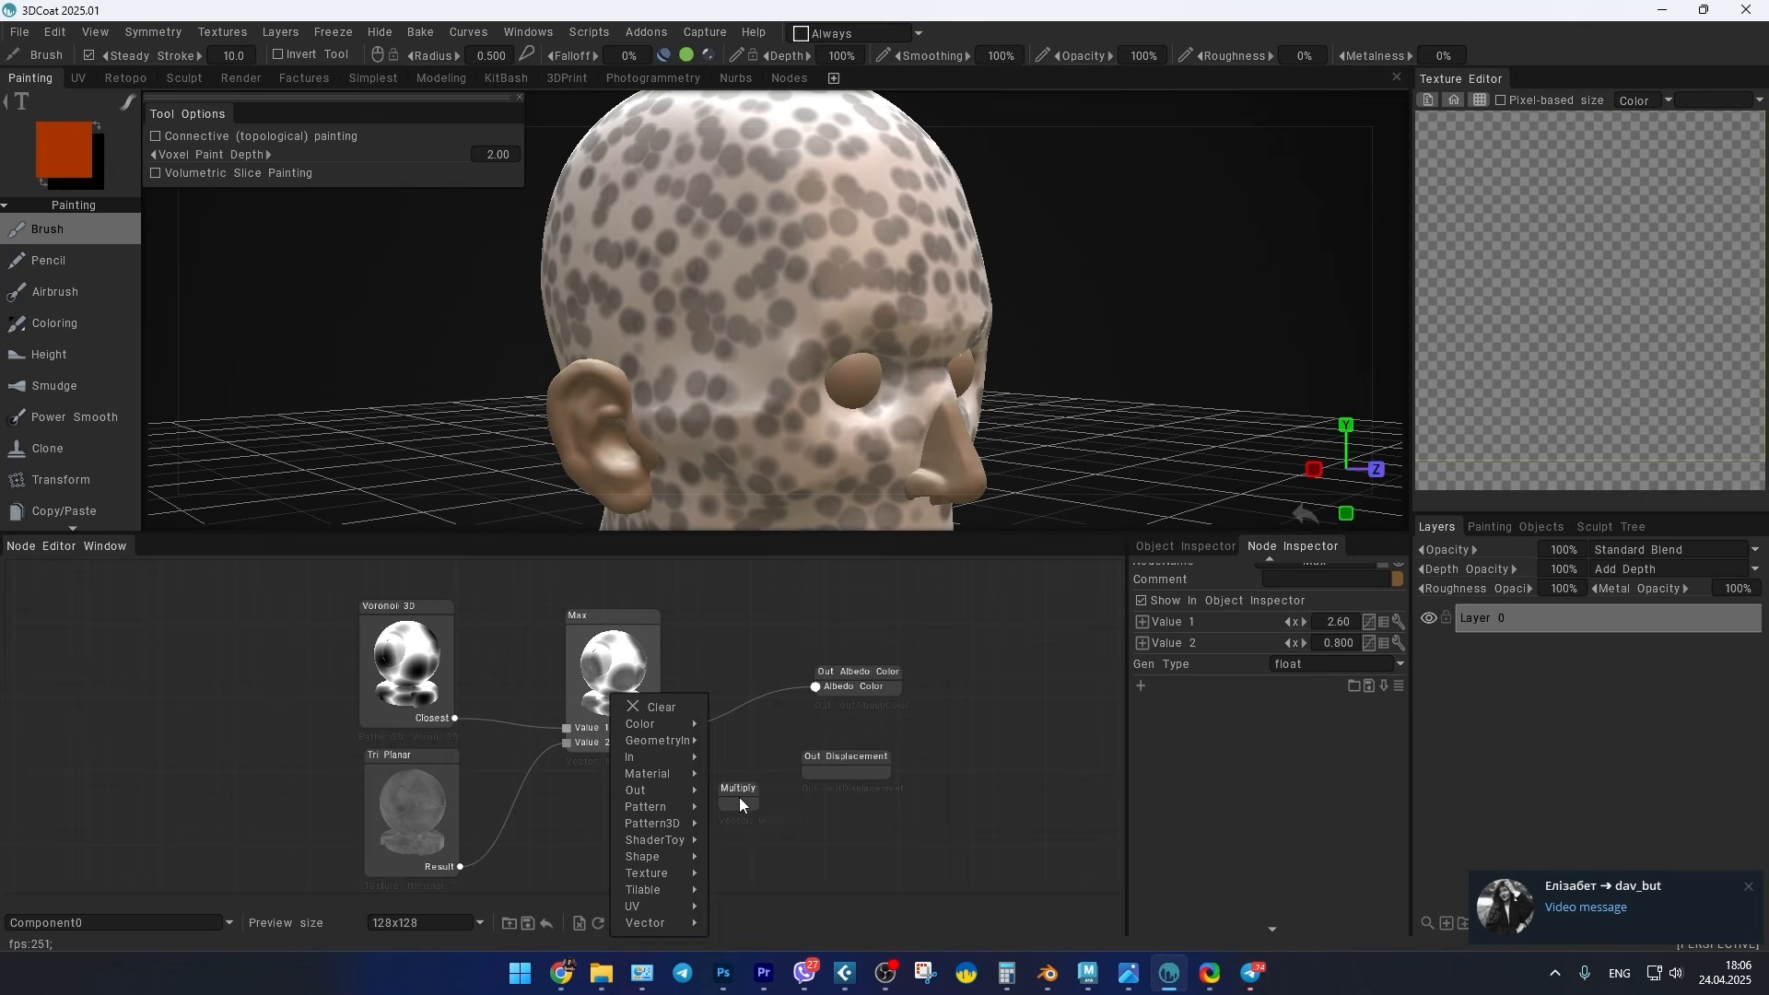
left_click(739, 796)
right_click(616, 617)
left_click_drag(534, 774, 588, 679)
left_click(615, 631)
left_click_drag(636, 696, 816, 687)
left_click_drag(600, 665, 619, 667)
scroll(1338, 624, "up", 3)
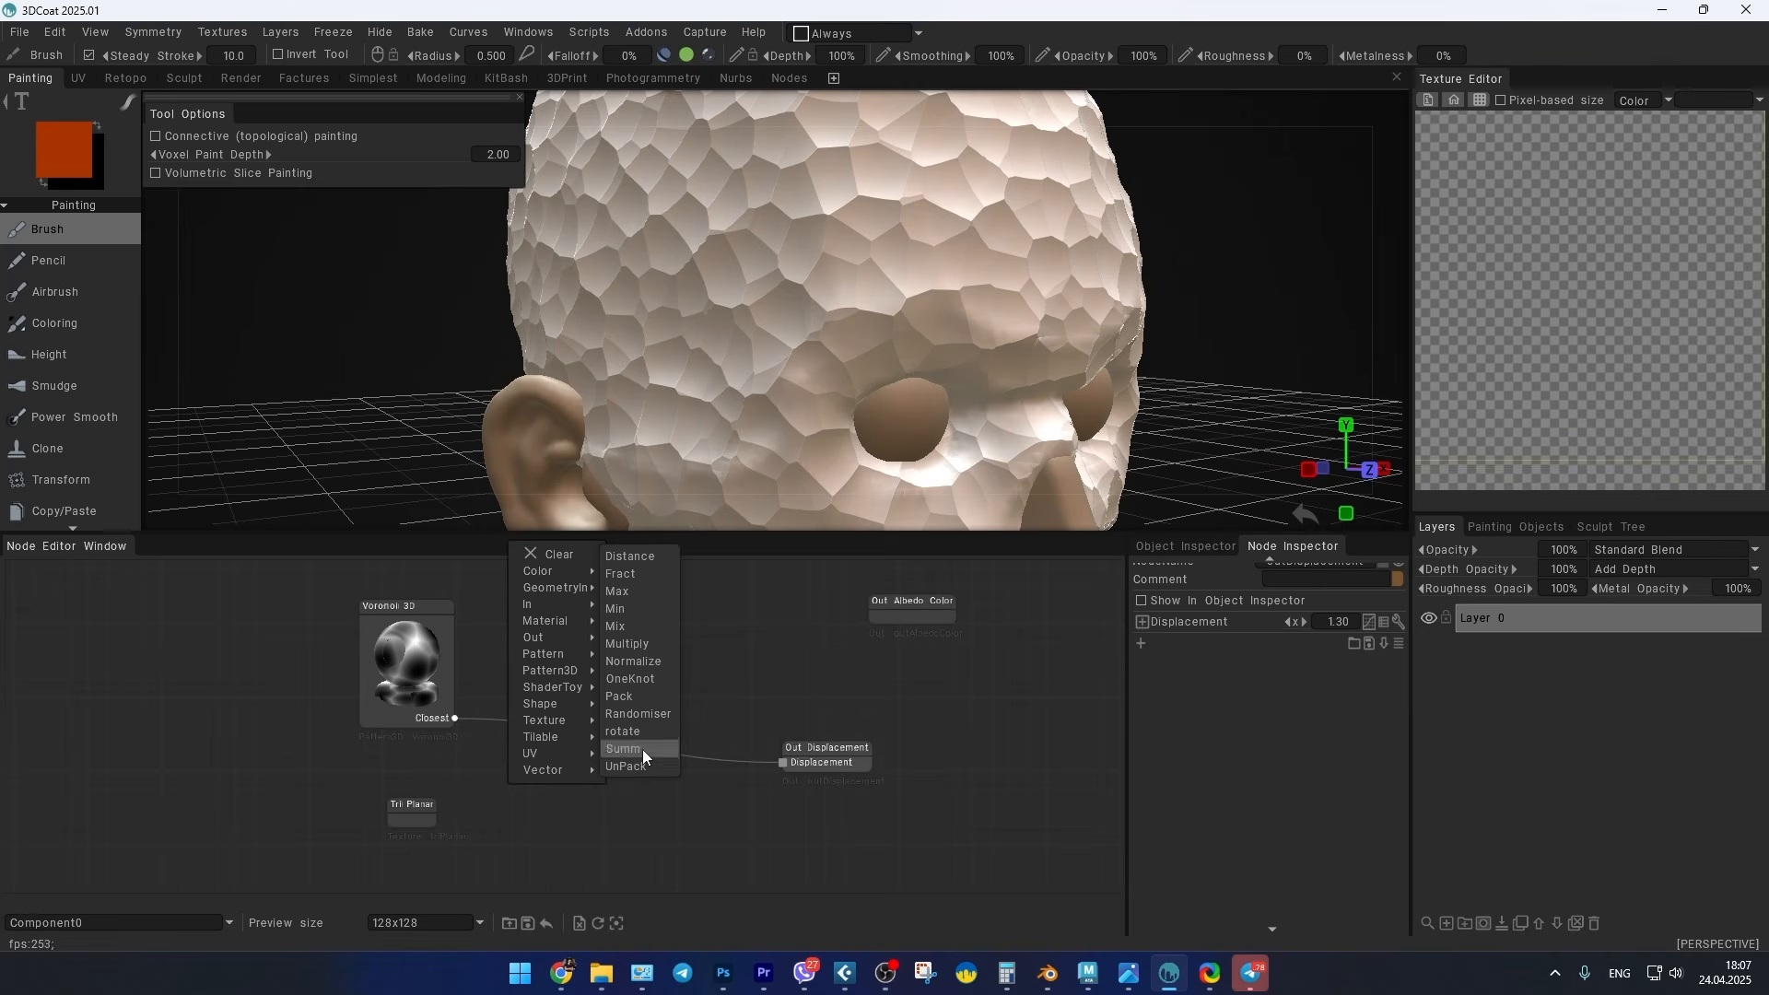
Step: Add a Summ node combining Voronoi 3D and Tri Planar into Out Displacement, and adjust its input values
left_click(624, 749)
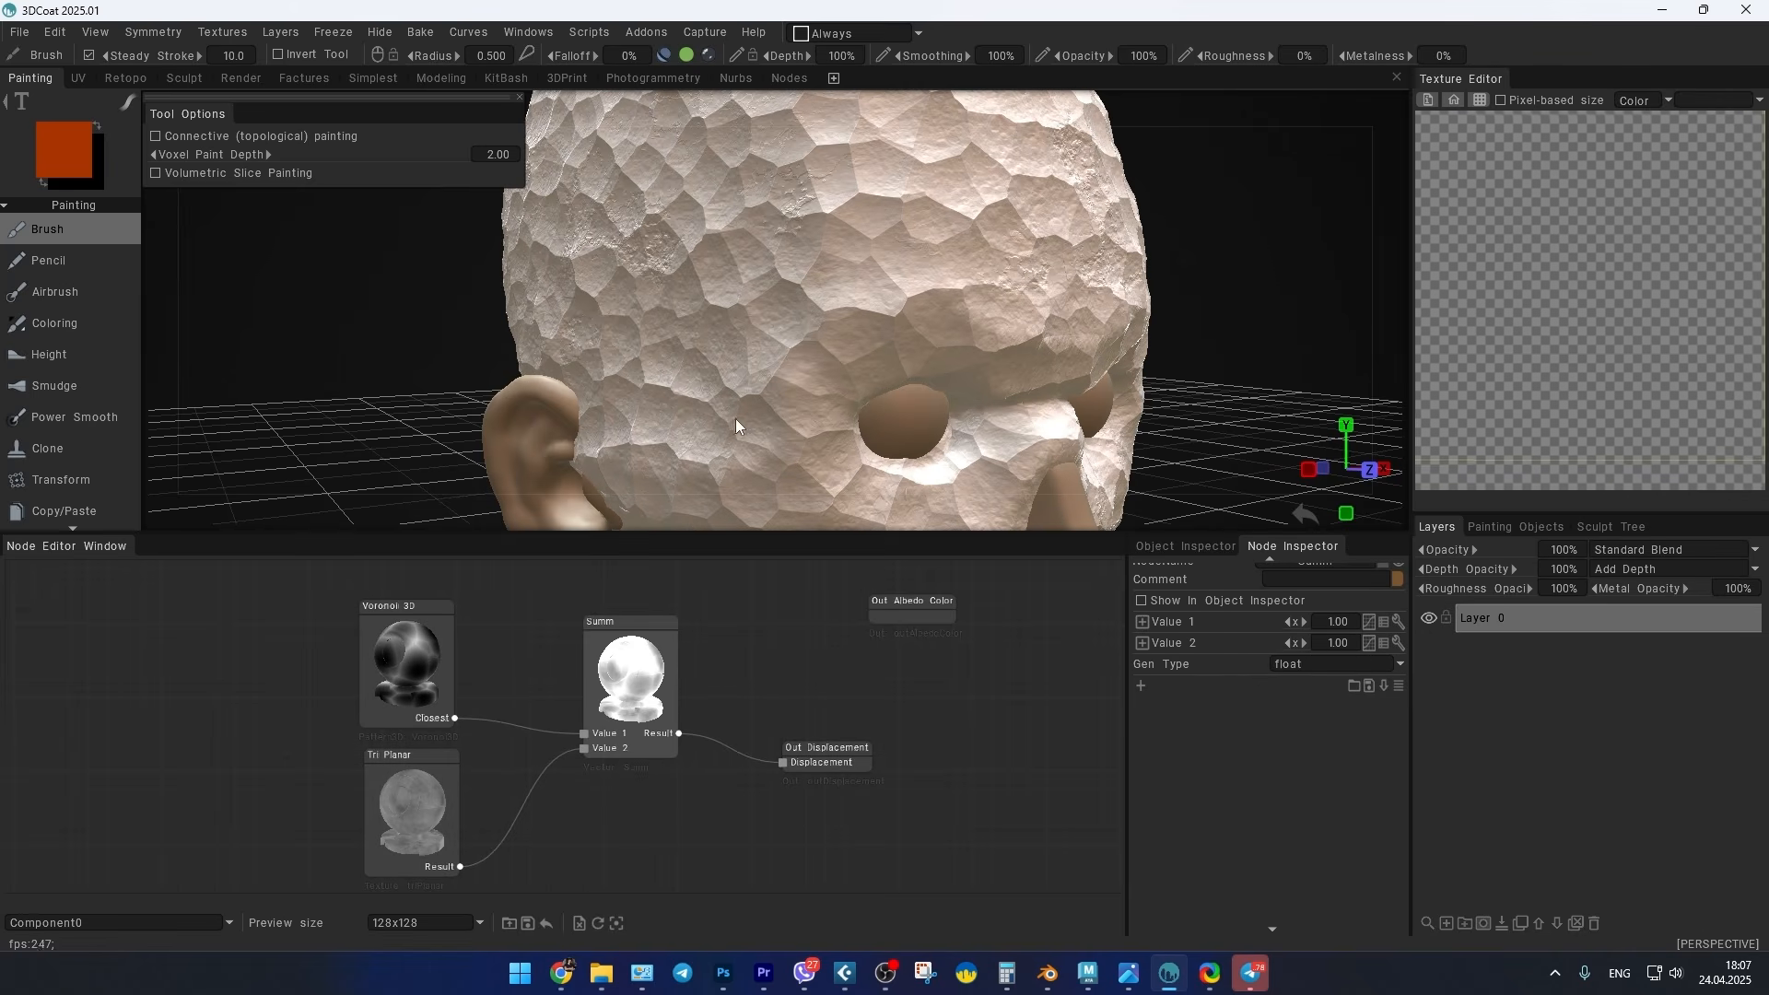
mouse_move(1320, 627)
left_mouse_down()
mouse_move(1268, 639)
mouse_move(1302, 642)
left_mouse_up()
left_click_drag(1298, 623, 1276, 630)
mouse_move(780, 313)
left_mouse_down("alt")
mouse_move(926, 328)
mouse_move(858, 434)
mouse_move(895, 333)
mouse_move(783, 328)
left_mouse_up("alt")
Step: Adjust the Voronoi 3D Scale, and set the Summ node's Value 1 to -1.000 and Value 2 to 9.90
left_click(406, 630)
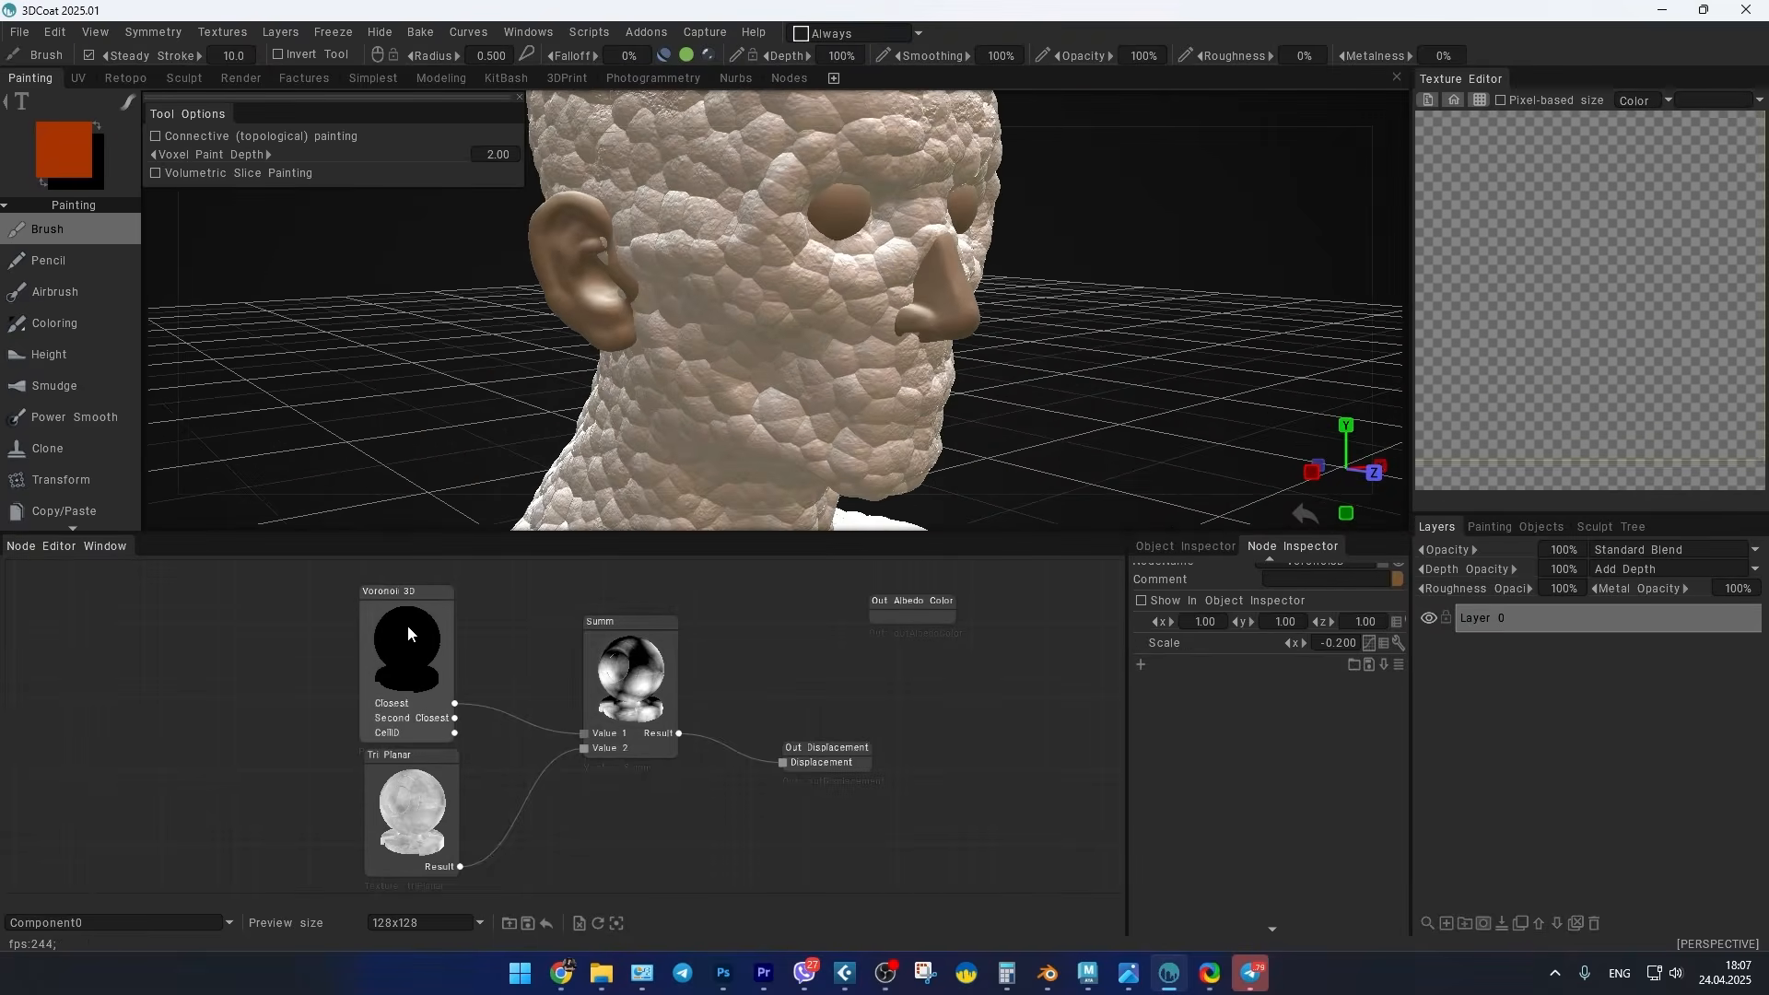
mouse_move(1294, 644)
left_mouse_down()
mouse_move(1309, 645)
mouse_move(1280, 628)
left_mouse_up()
left_click(826, 748)
scroll(779, 313, "up", 5)
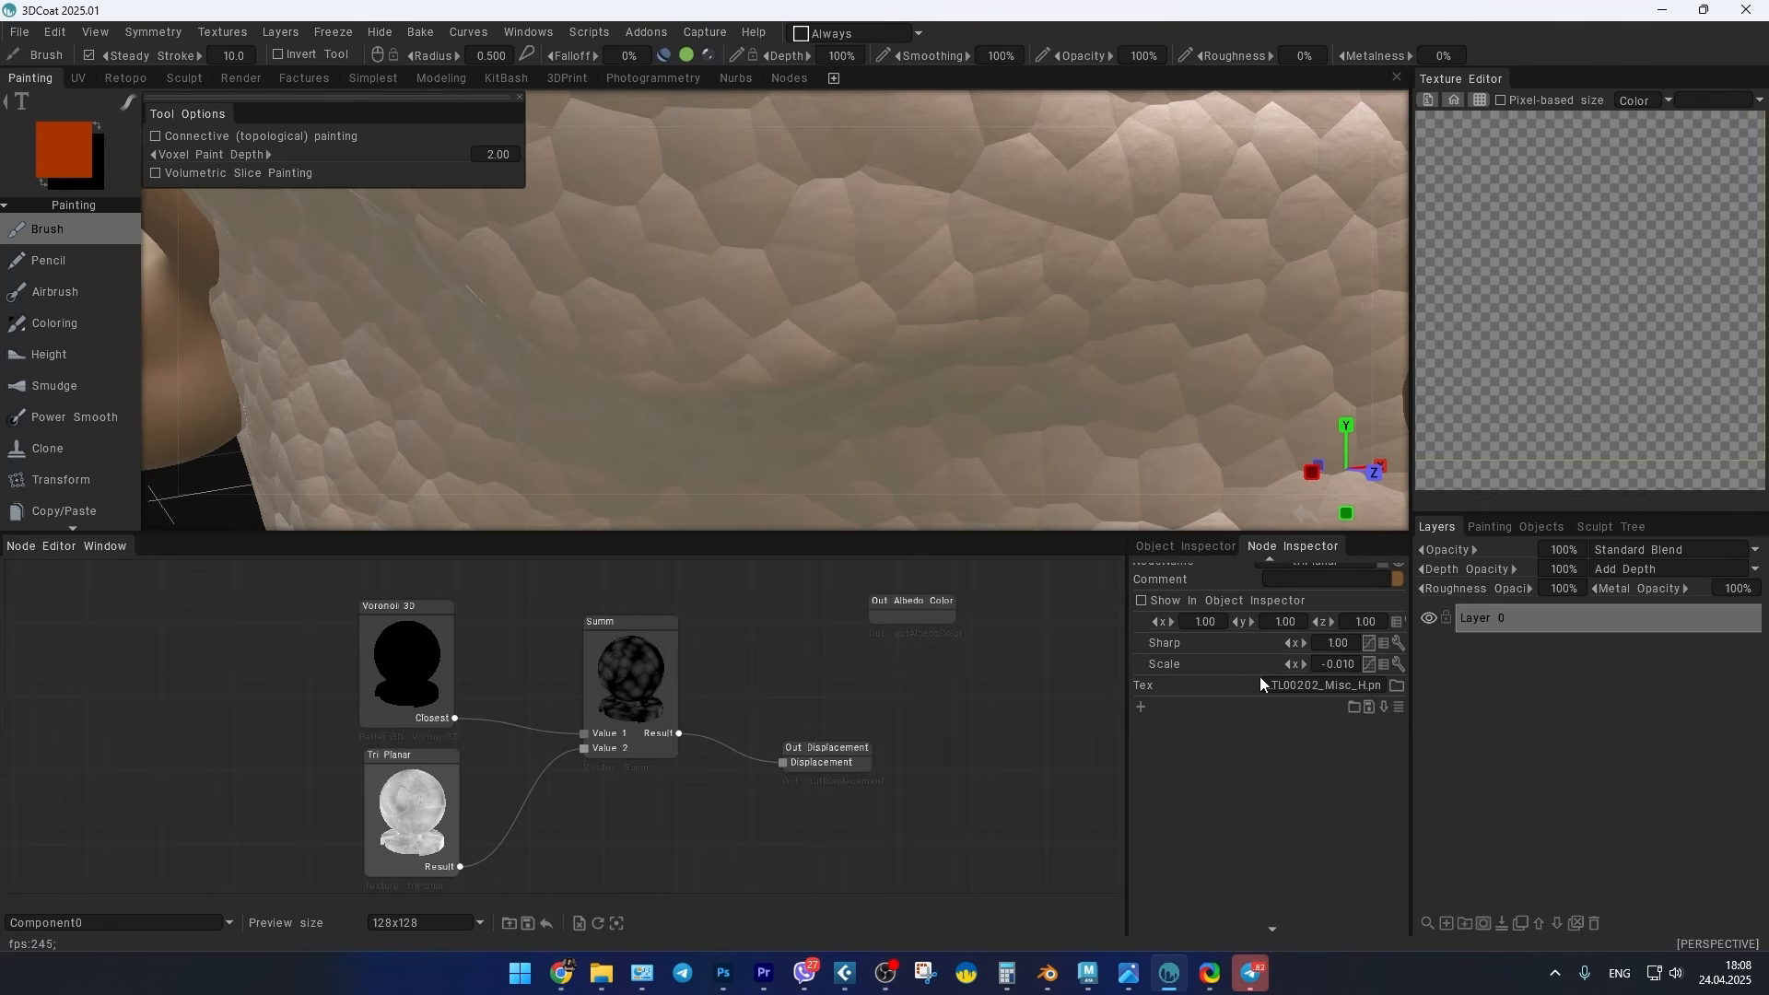
left_click(673, 712)
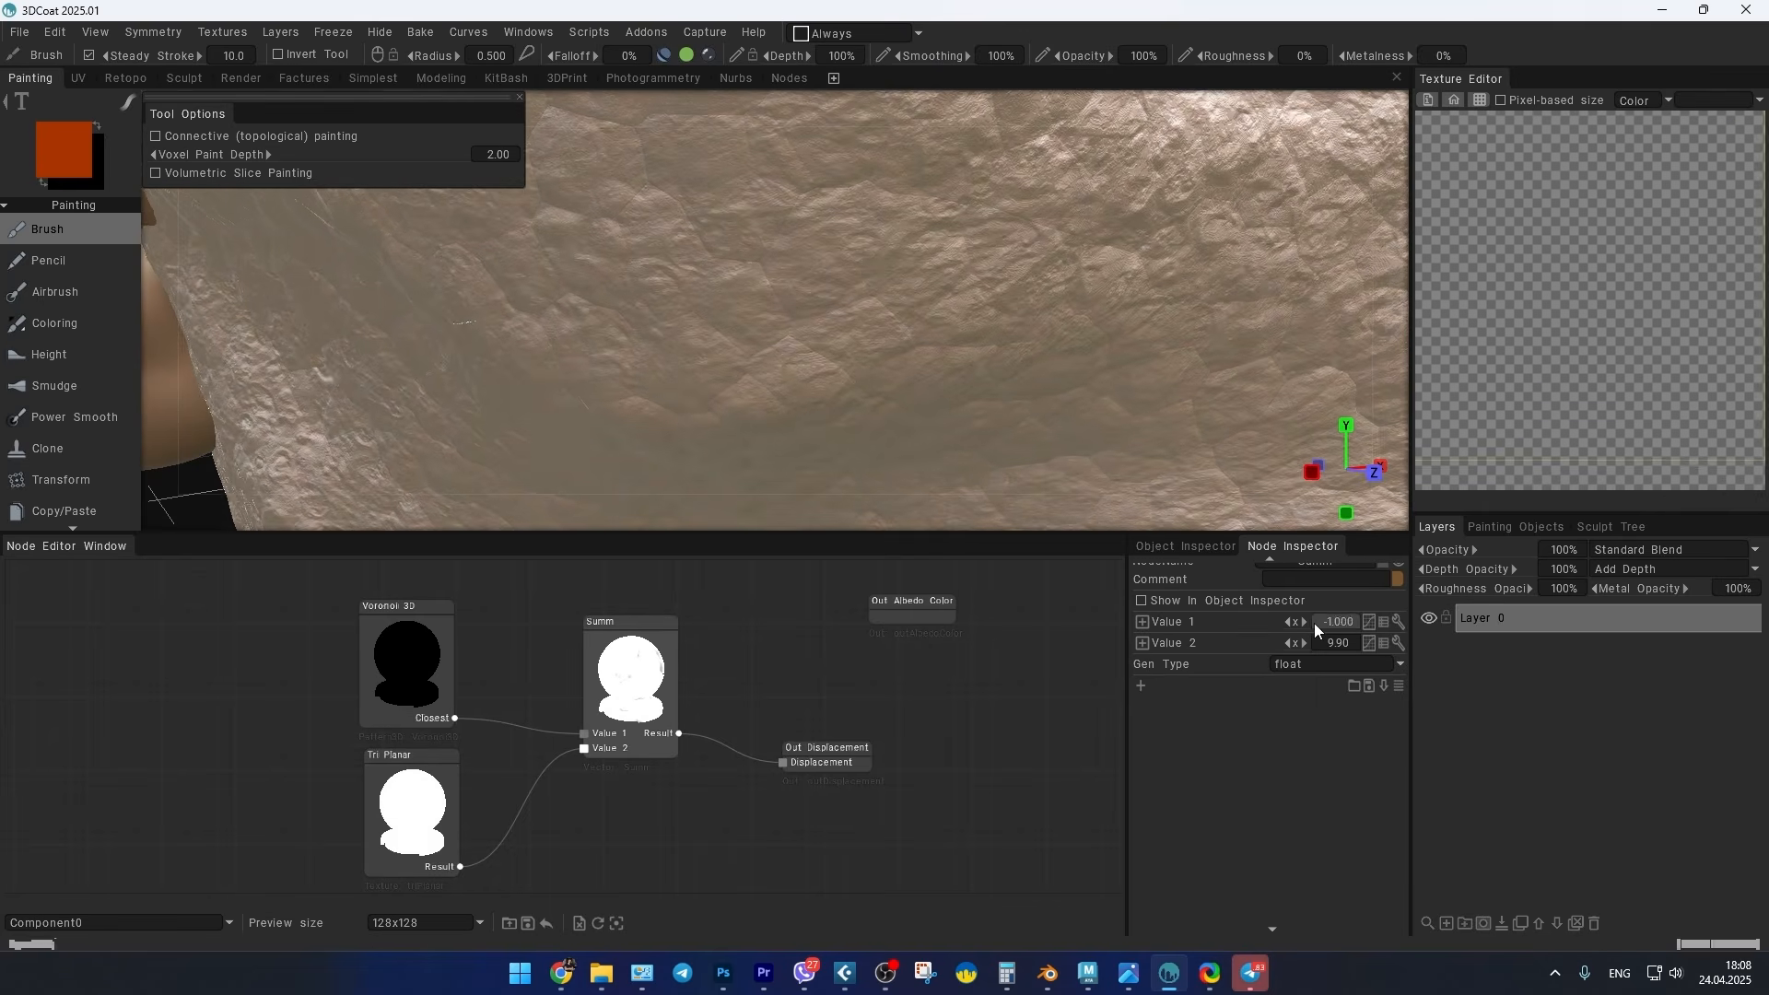